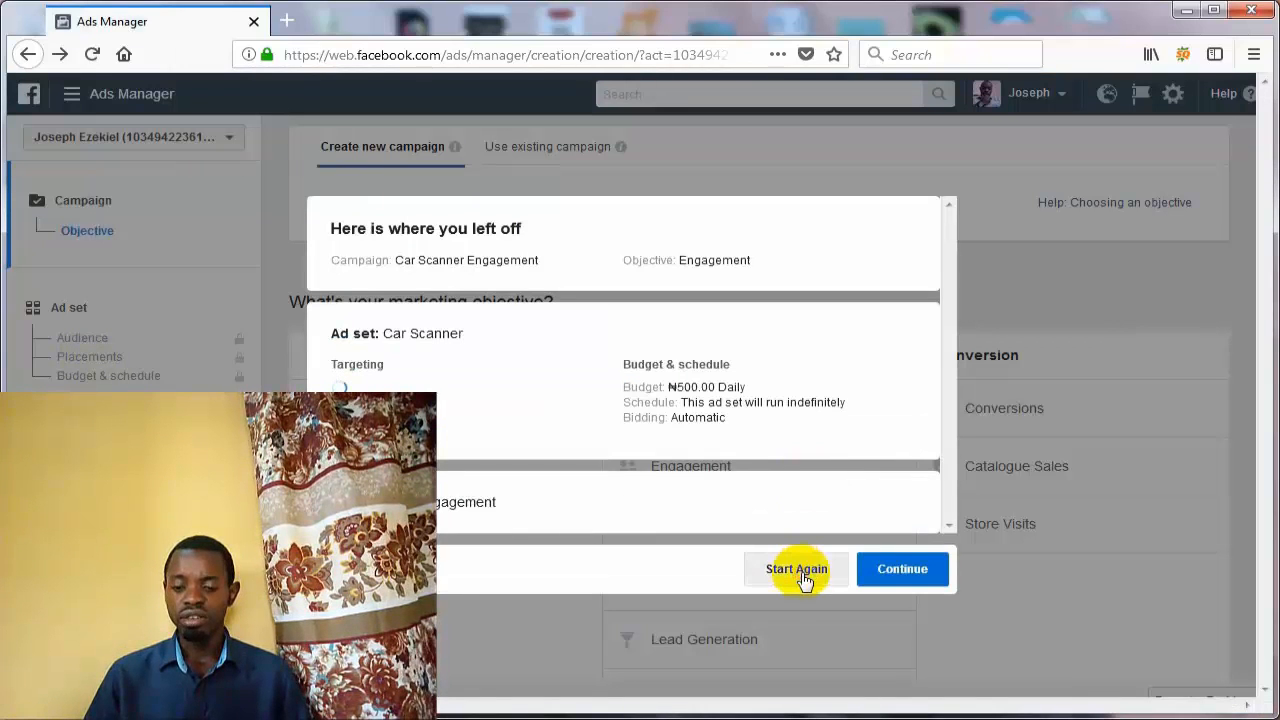
# - Start again instead of continuing the saved draft and choose Engagement as the new campaign's marketing objective
pyautogui.click(801, 572)
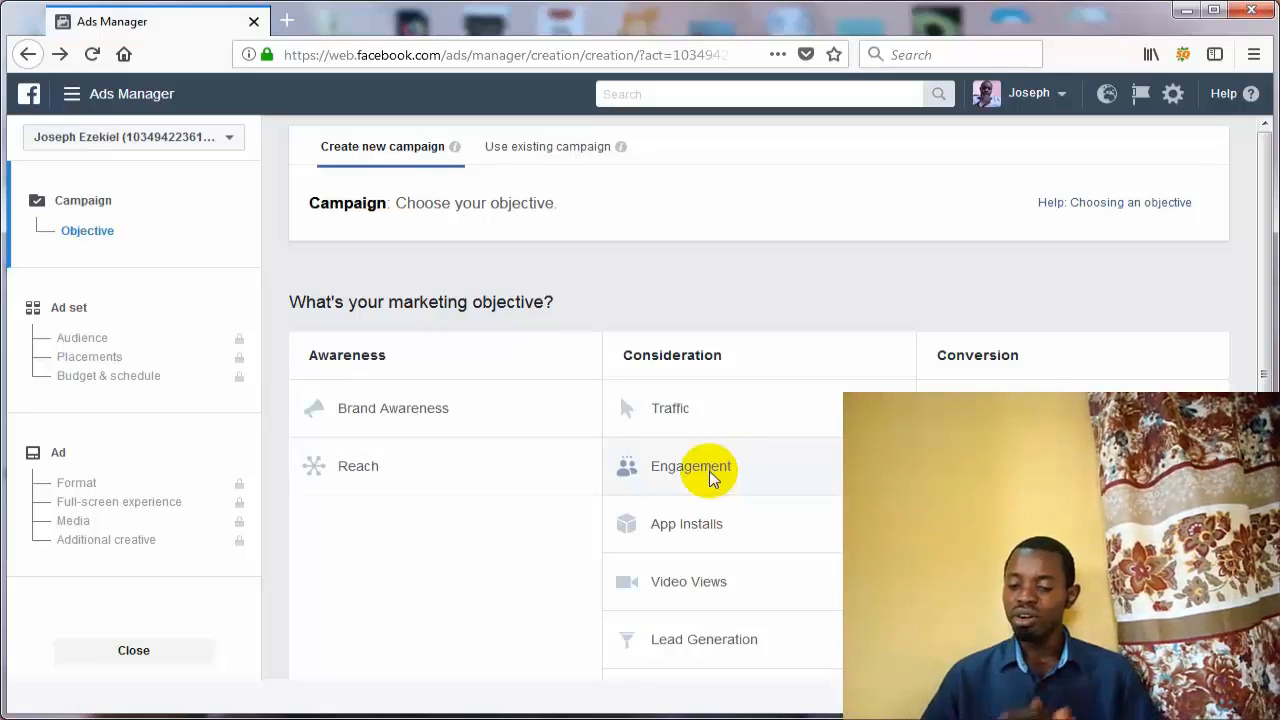
pyautogui.moveTo(1267, 240); pyautogui.dragTo(1268, 259)
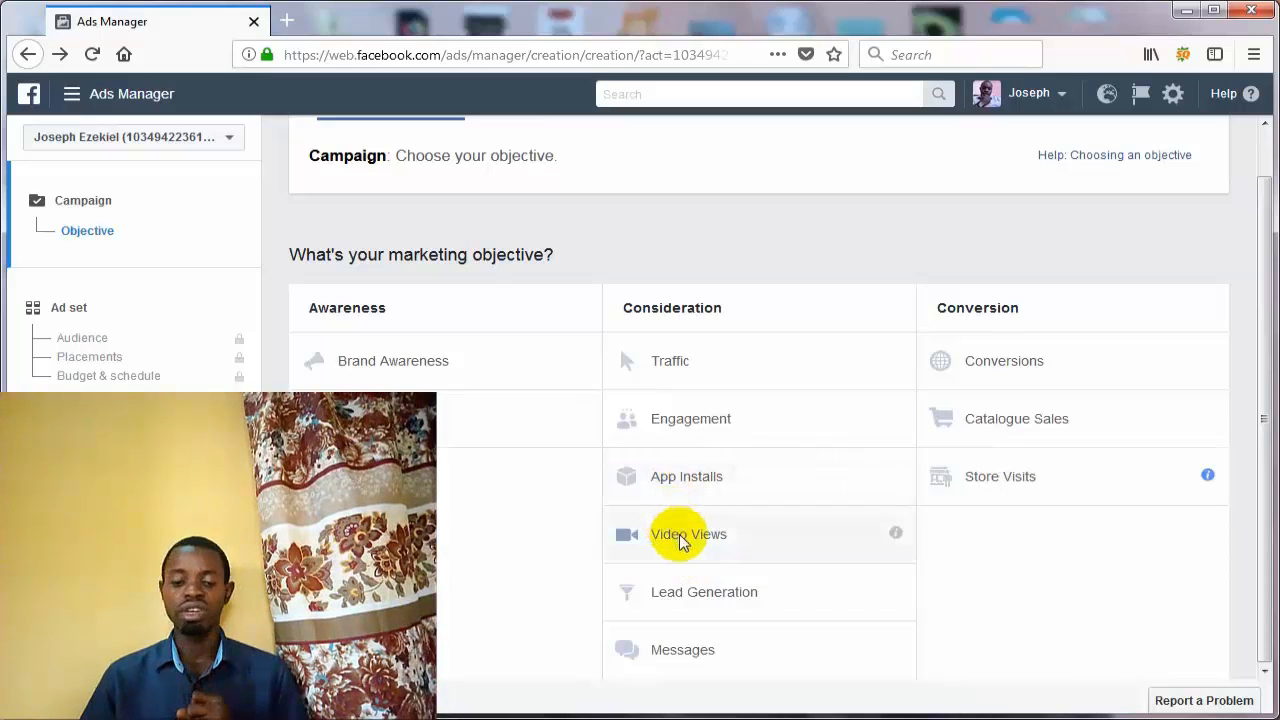
pyautogui.click(708, 424)
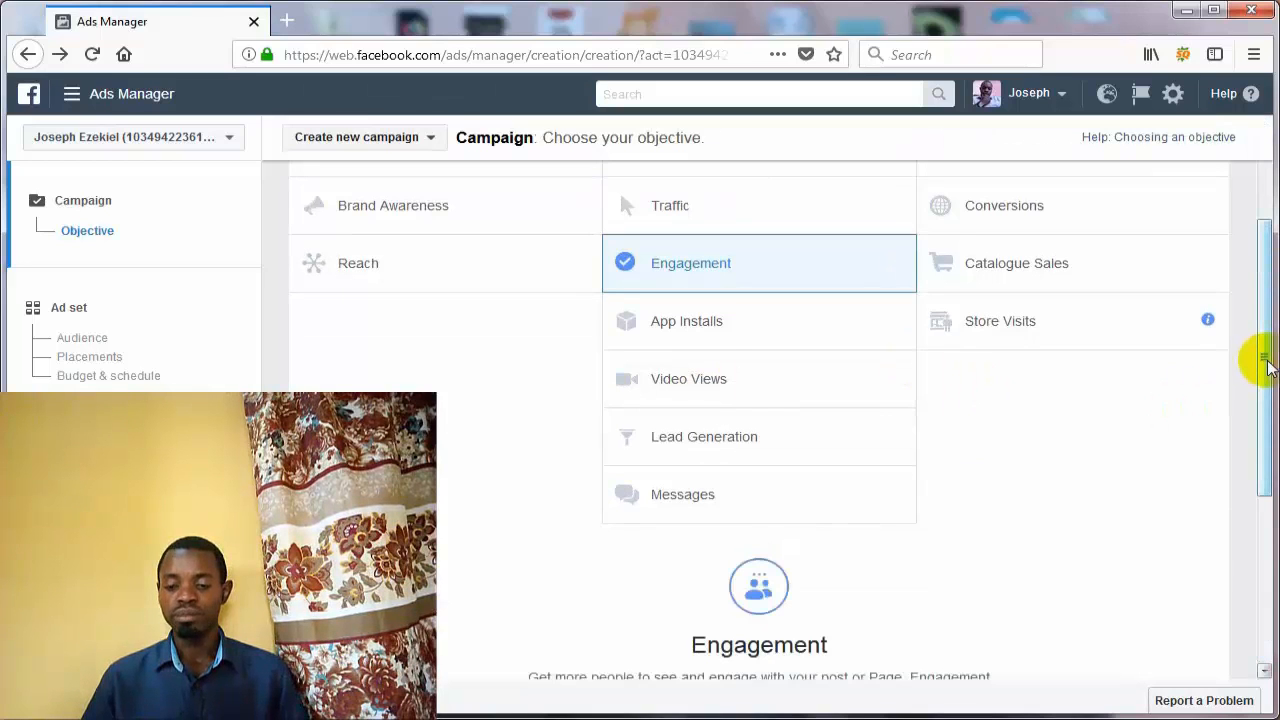
# - Name the campaign "Obd II Engagement" and continue to the ad set settings
pyautogui.moveTo(1266, 357); pyautogui.dragTo(1272, 540)
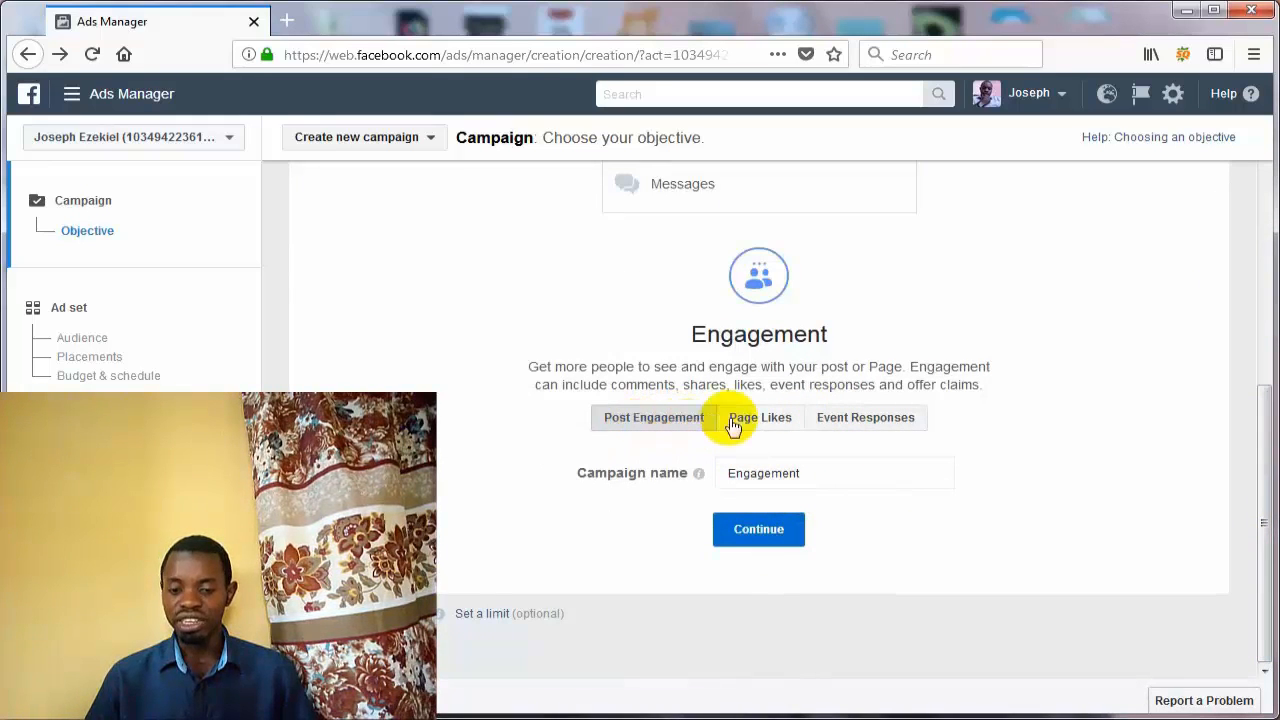
pyautogui.click(731, 472)
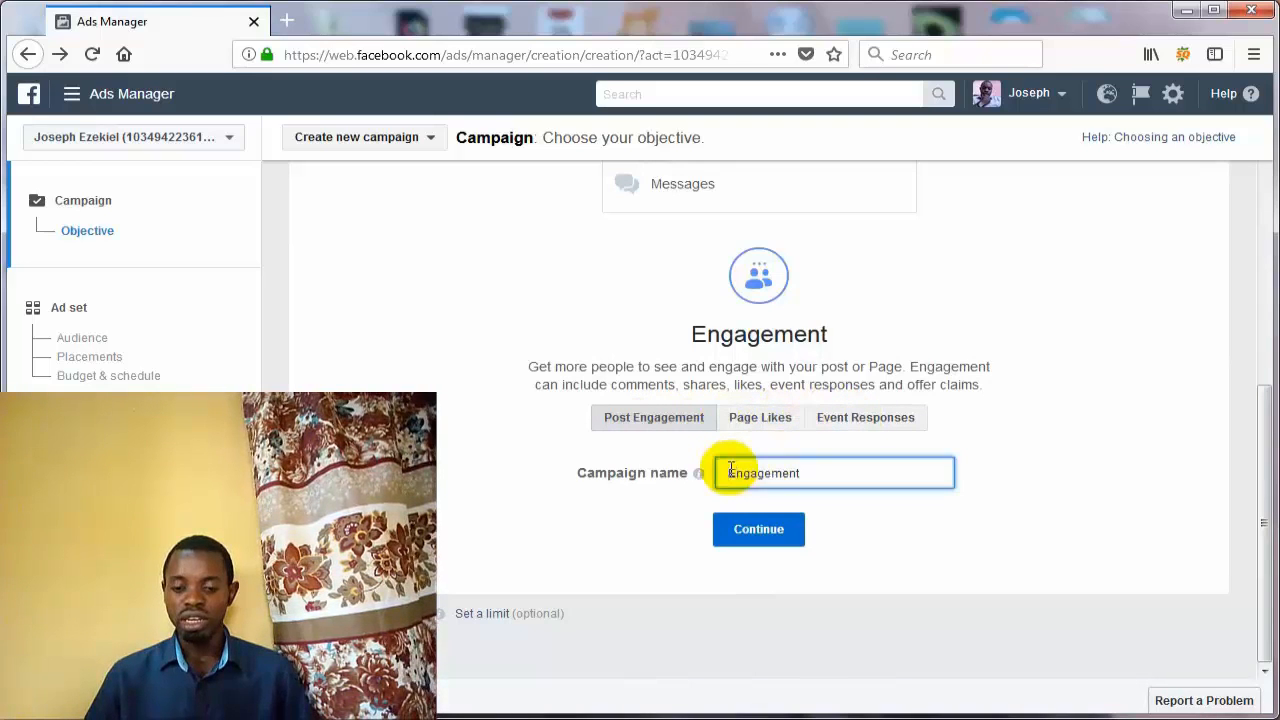
pyautogui.write('Obd')
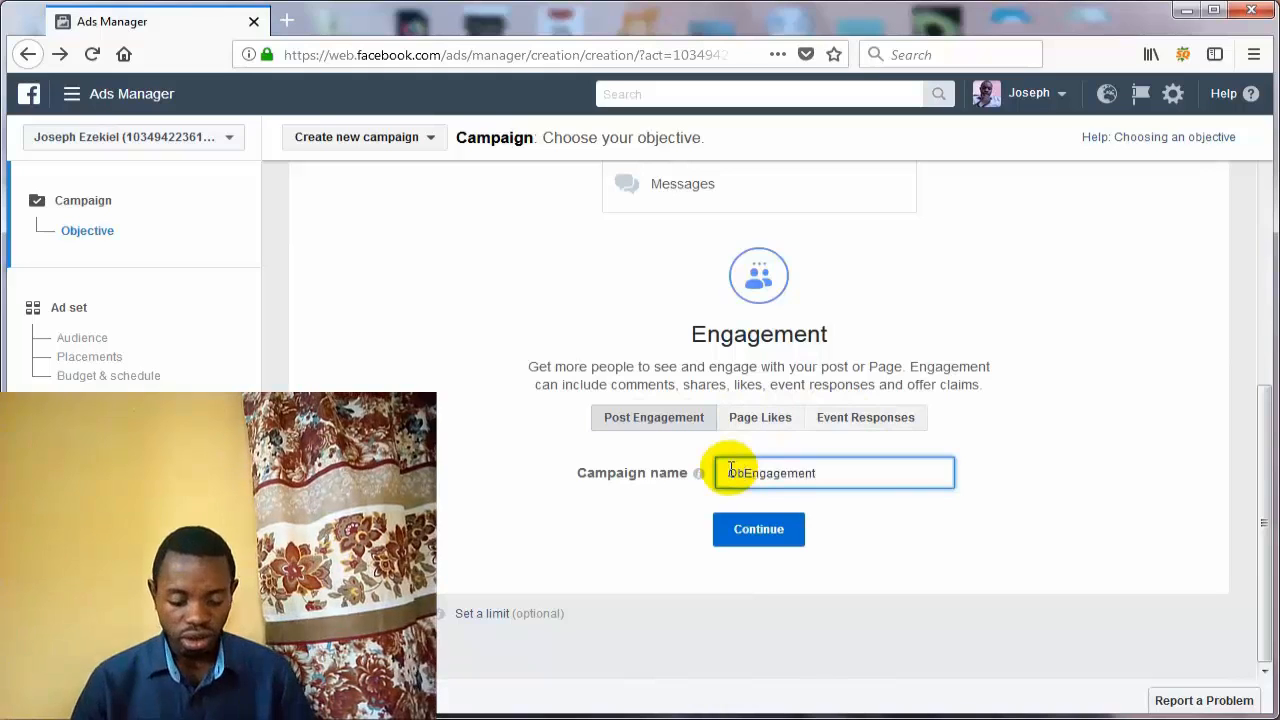
pyautogui.write(' I')
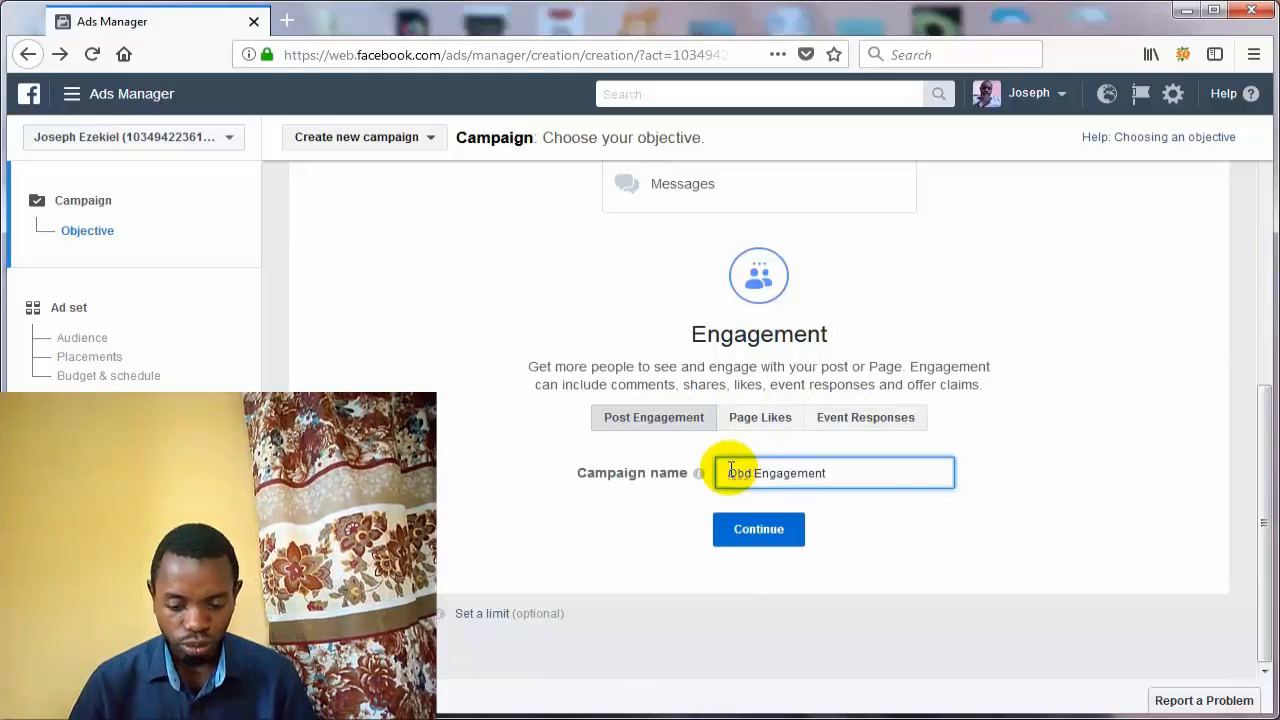
pyautogui.write('l')
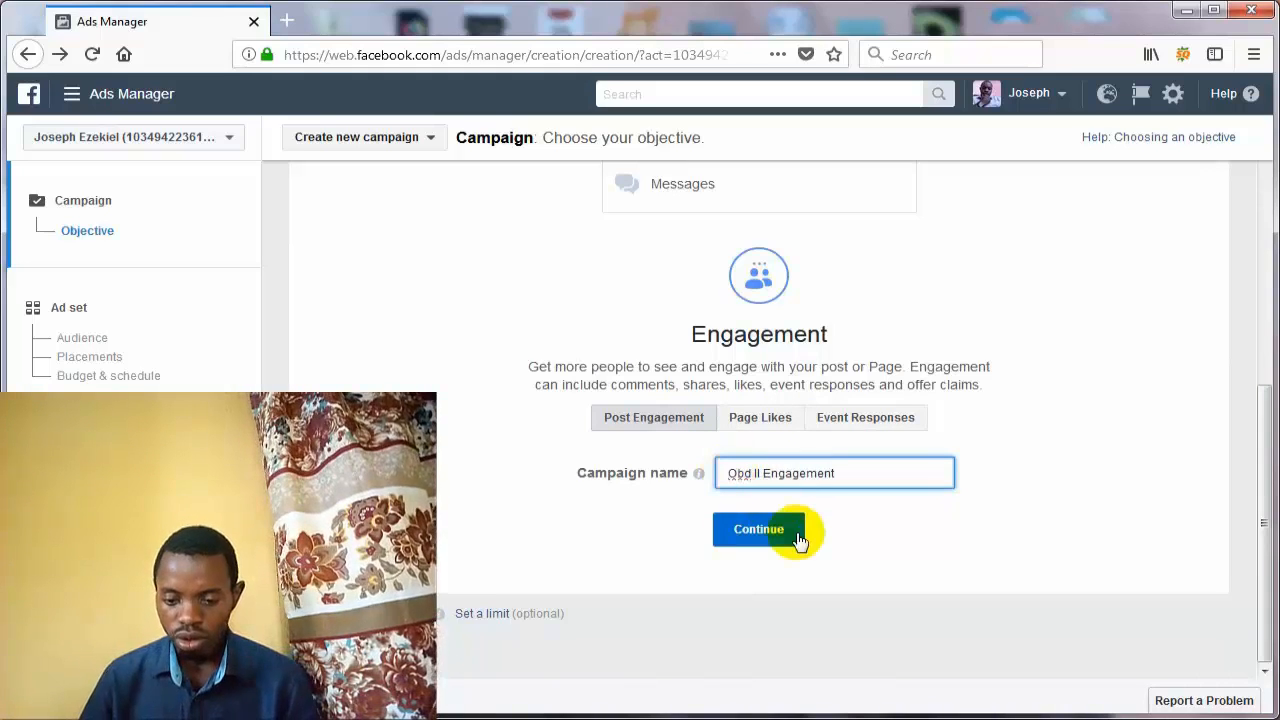
pyautogui.click(779, 537)
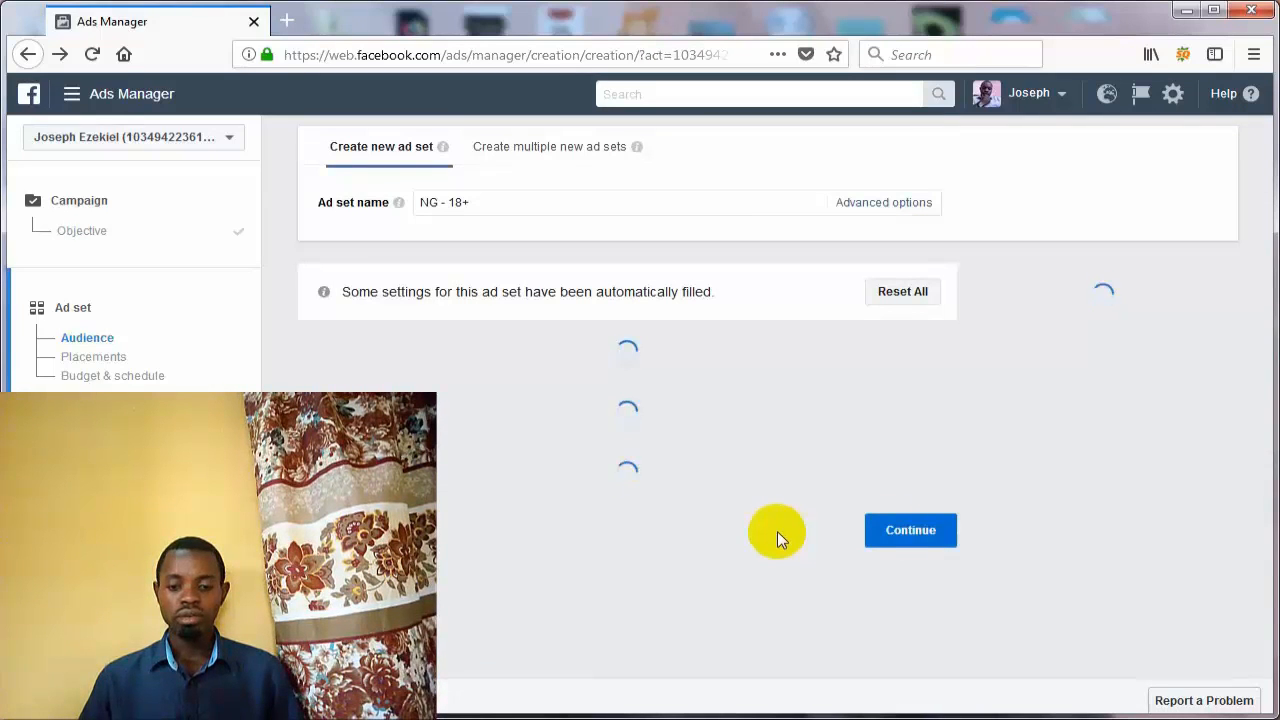
pyautogui.click(893, 537)
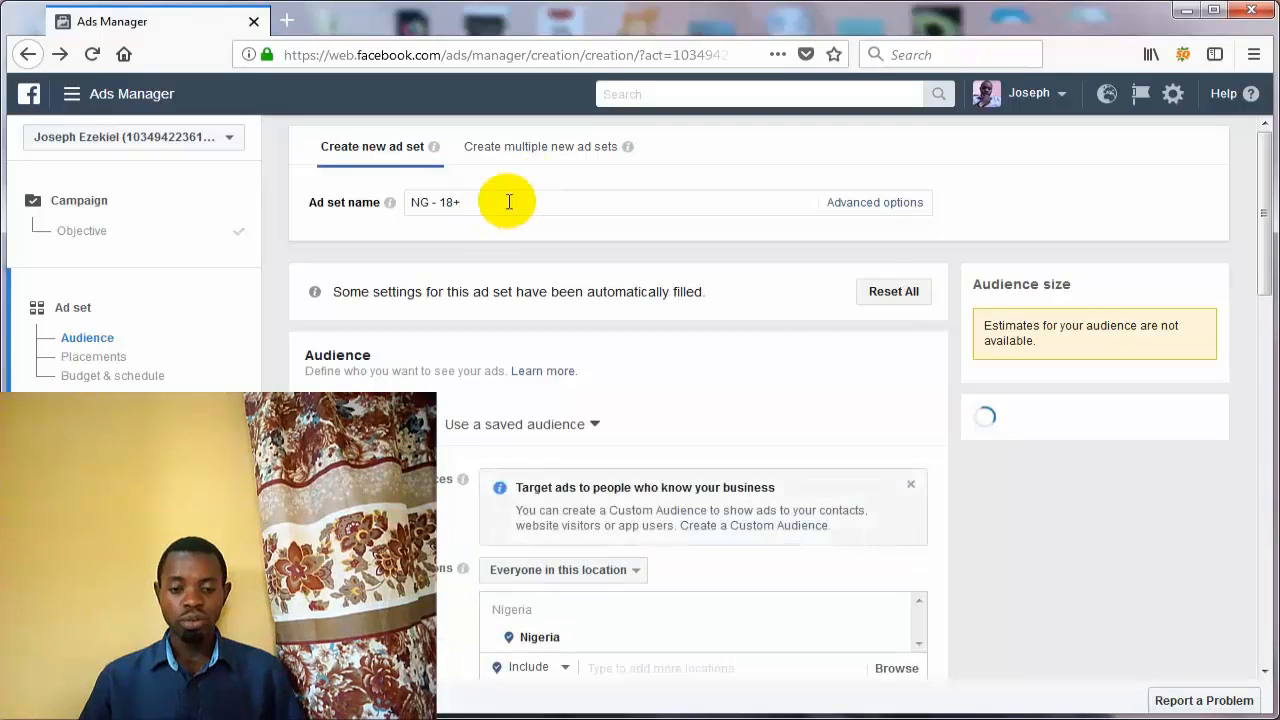
# - Rename the ad set as "Obd II"
pyautogui.click(509, 202)
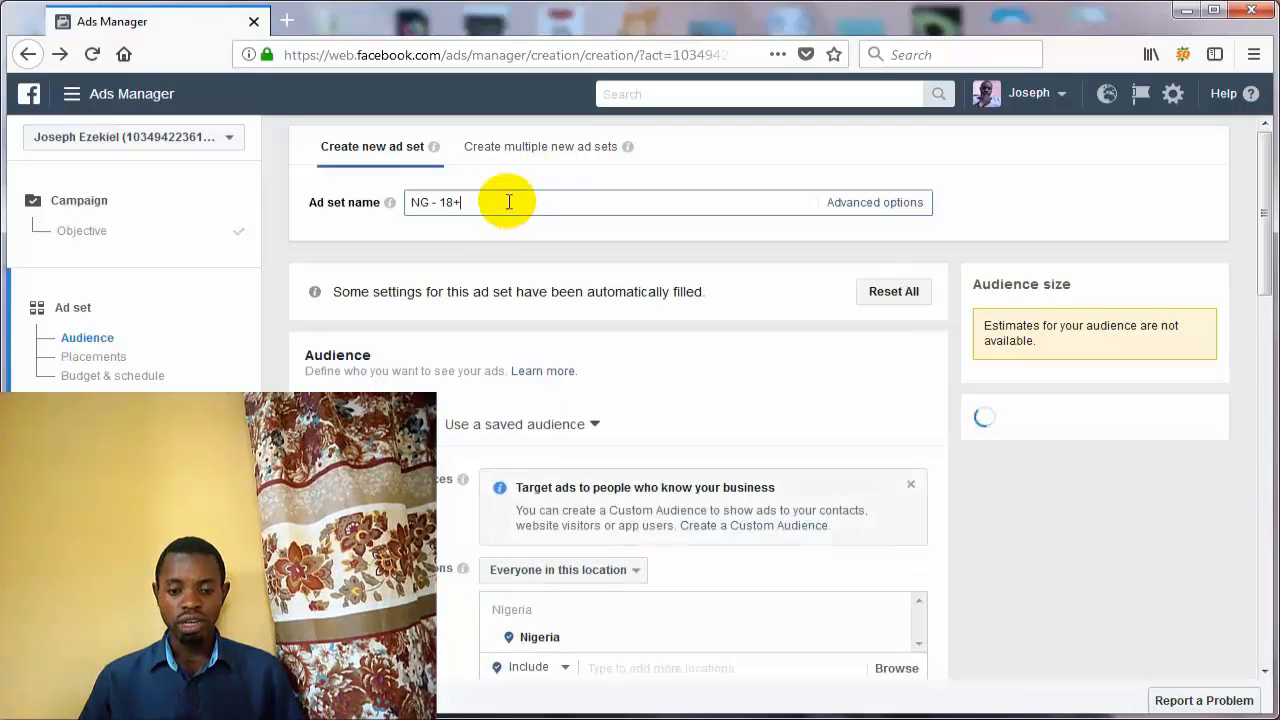
pyautogui.hotkey('ctrl', 'a')
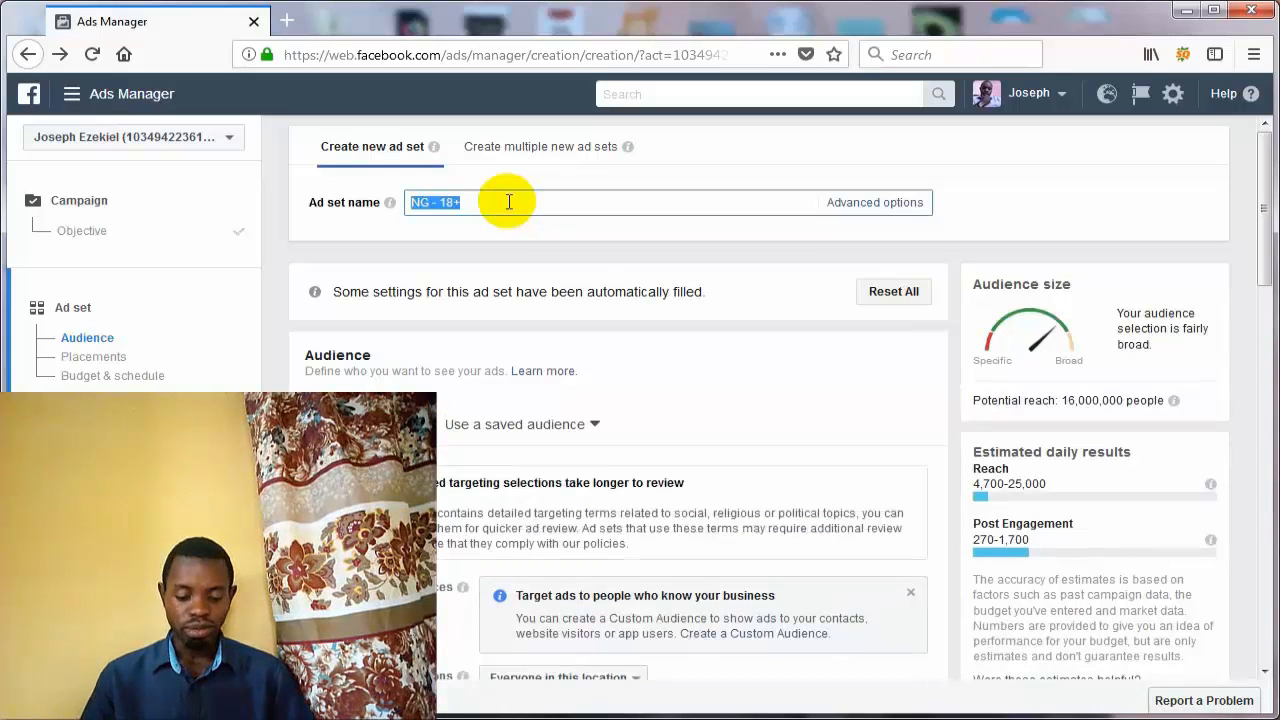
pyautogui.write('Obd II')
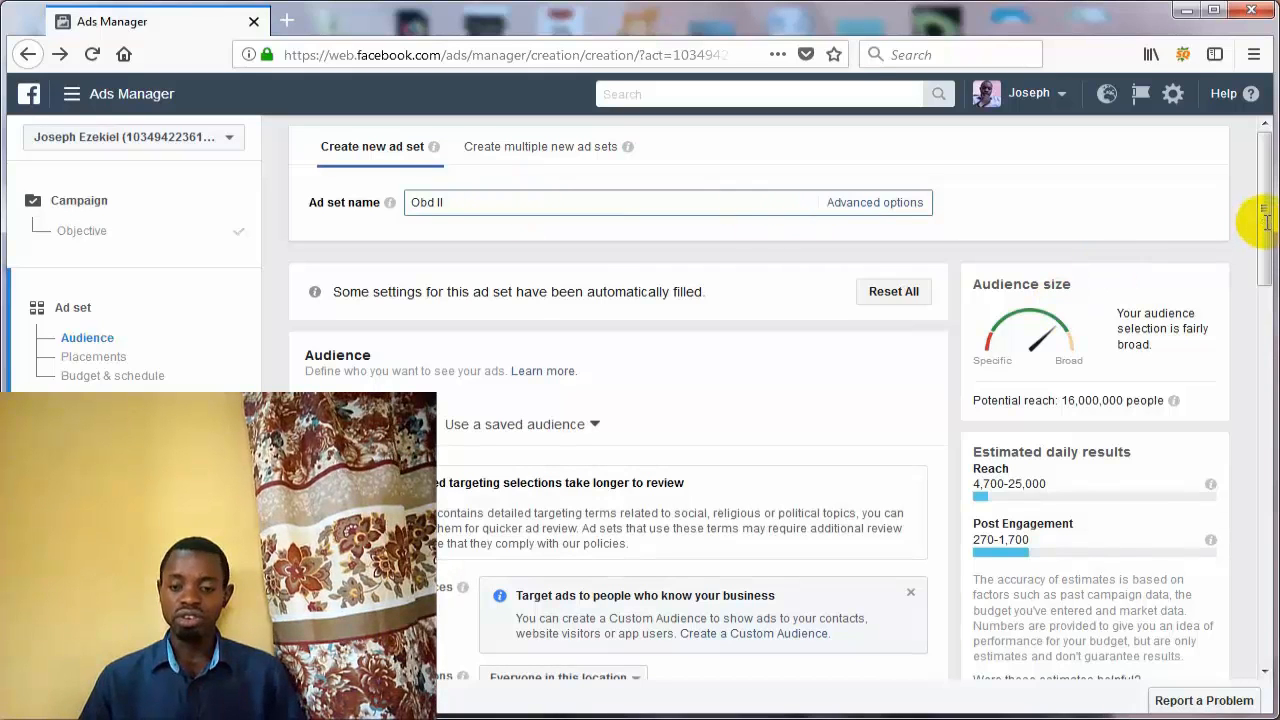
pyautogui.moveTo(1263, 220); pyautogui.dragTo(1268, 258)
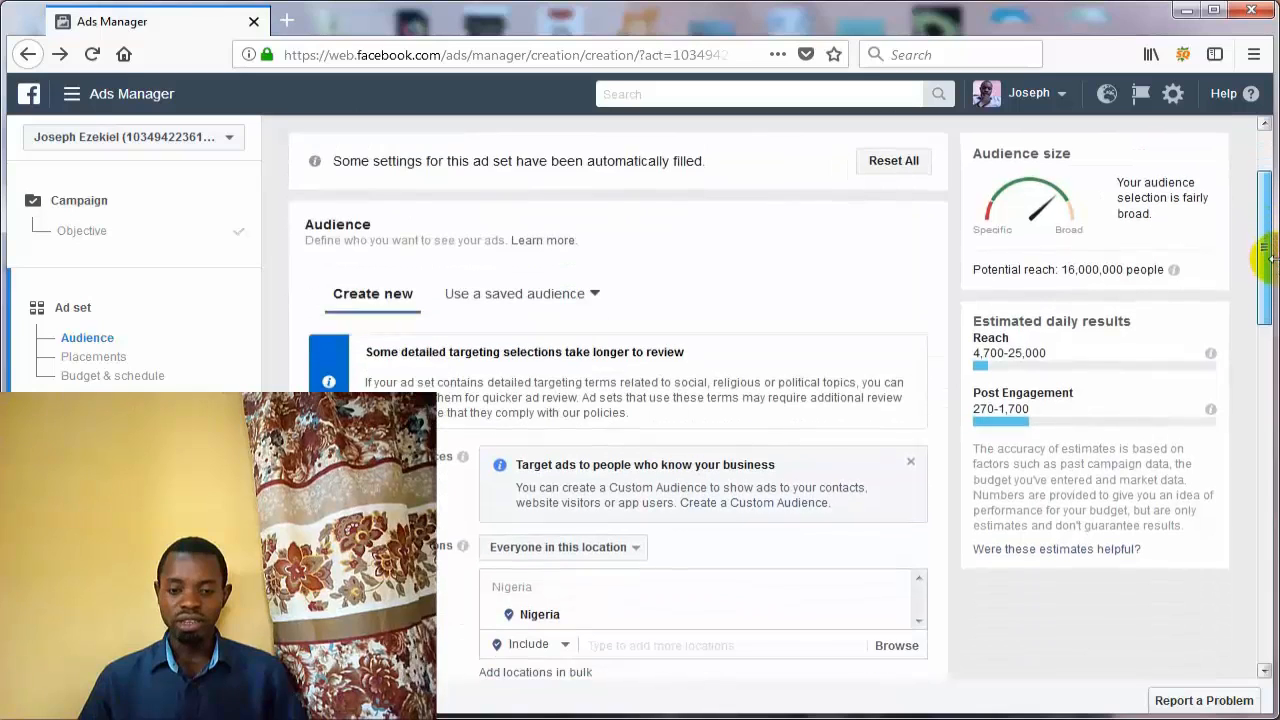
pyautogui.click(513, 300)
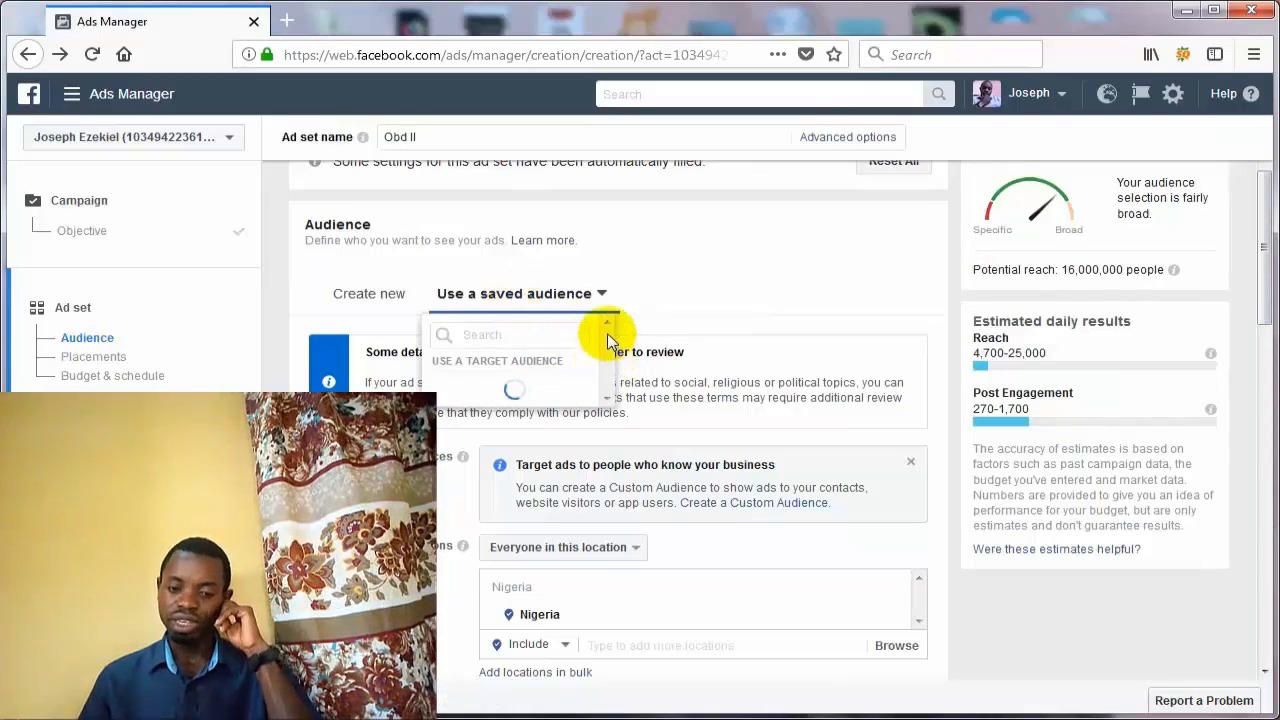
pyautogui.click(348, 297)
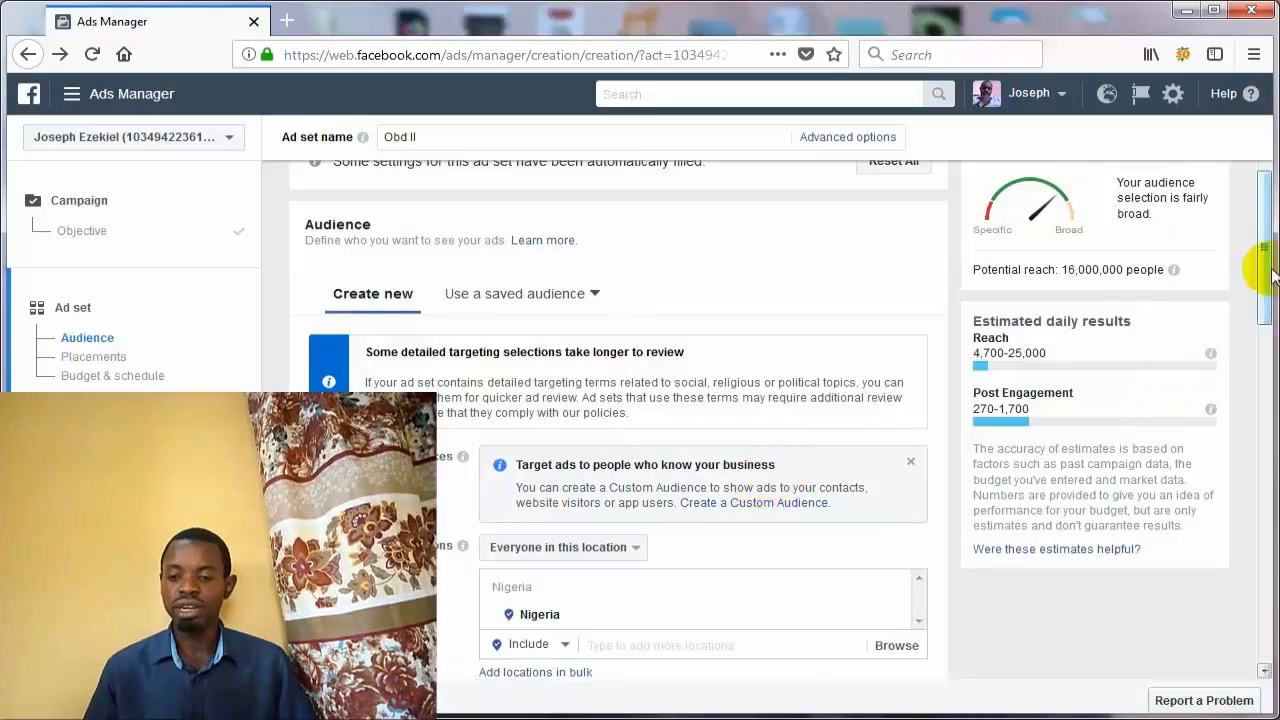
# - Set the new audience's age range to 26–55
pyautogui.moveTo(1270, 270); pyautogui.dragTo(1262, 320)
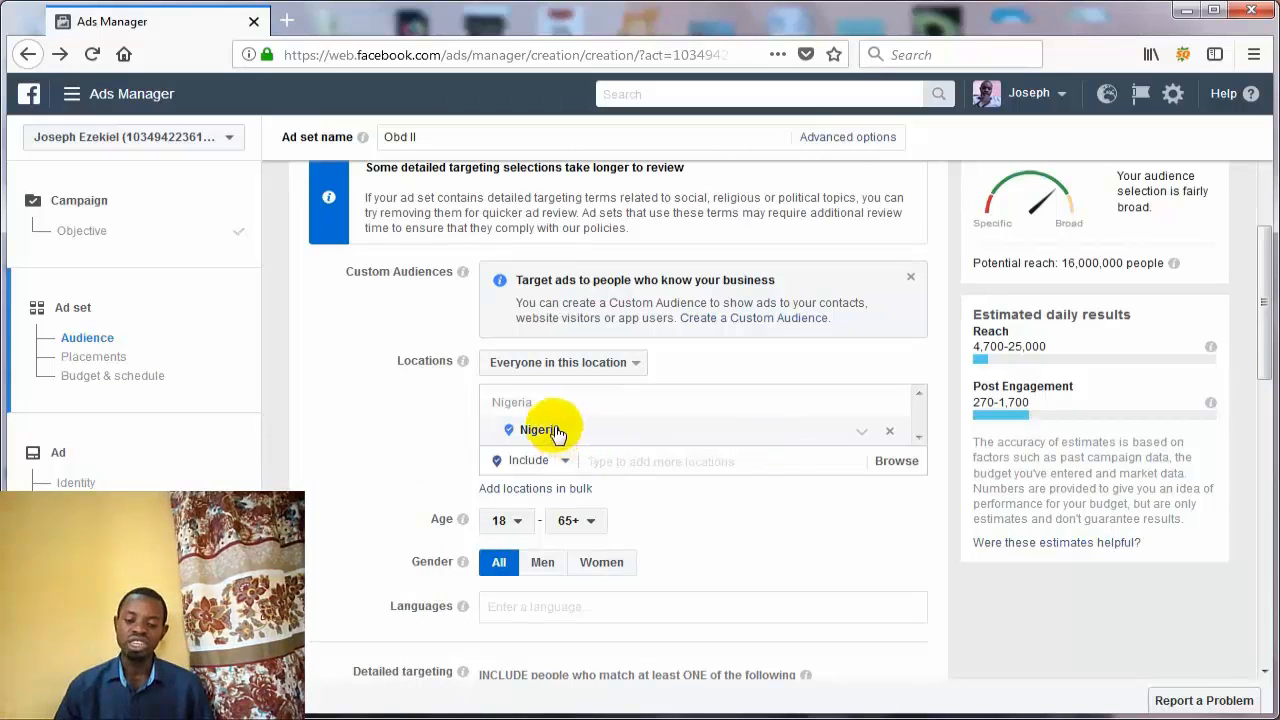
pyautogui.click(510, 520)
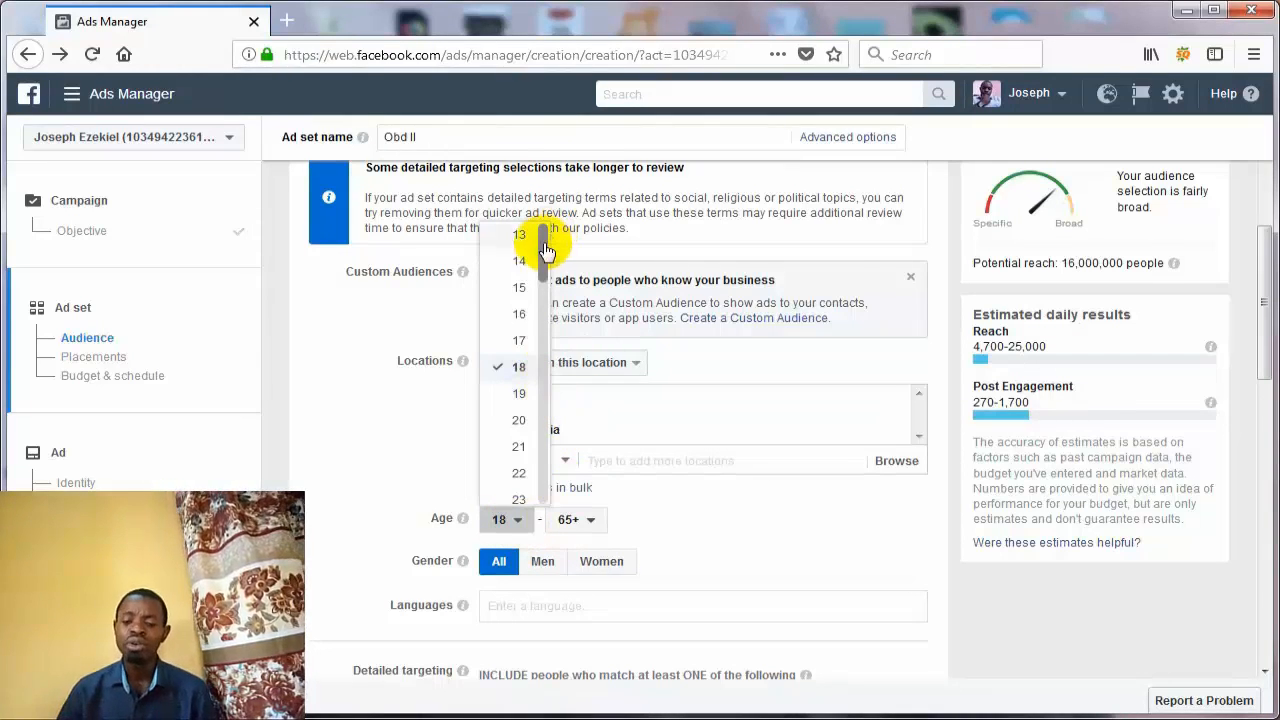
pyautogui.moveTo(543, 245); pyautogui.dragTo(543, 268)
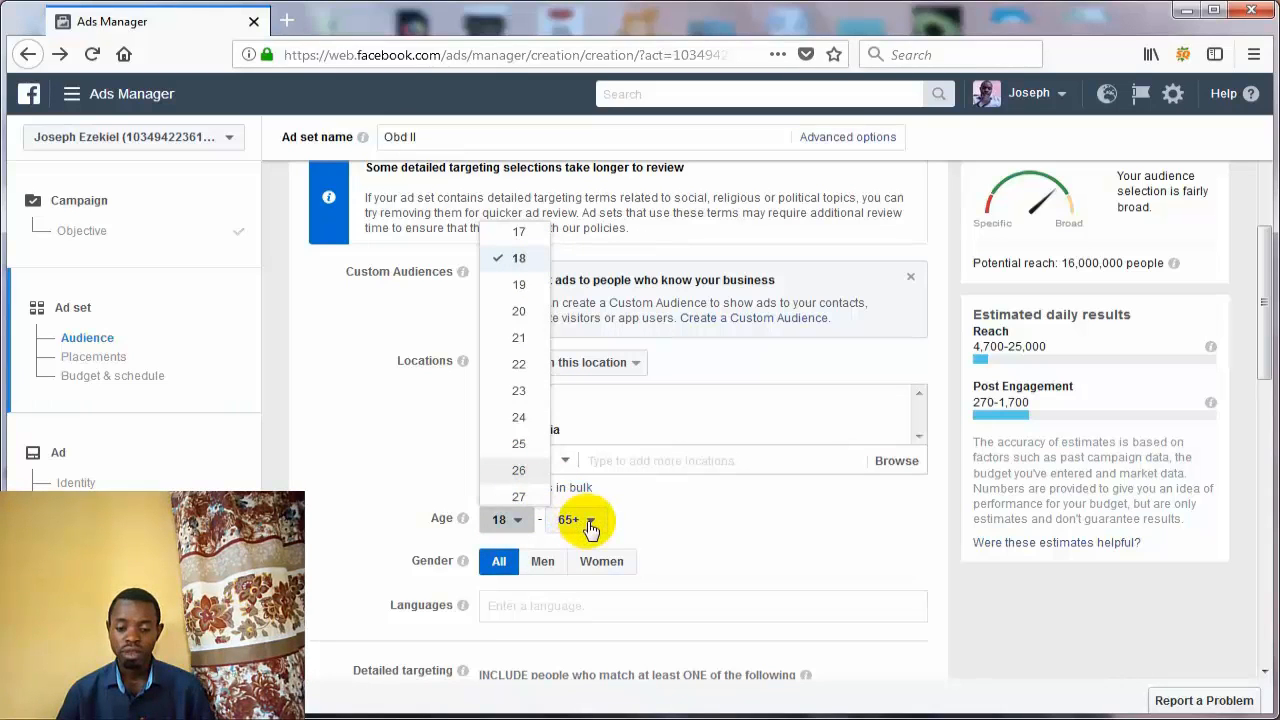
pyautogui.press('Return')
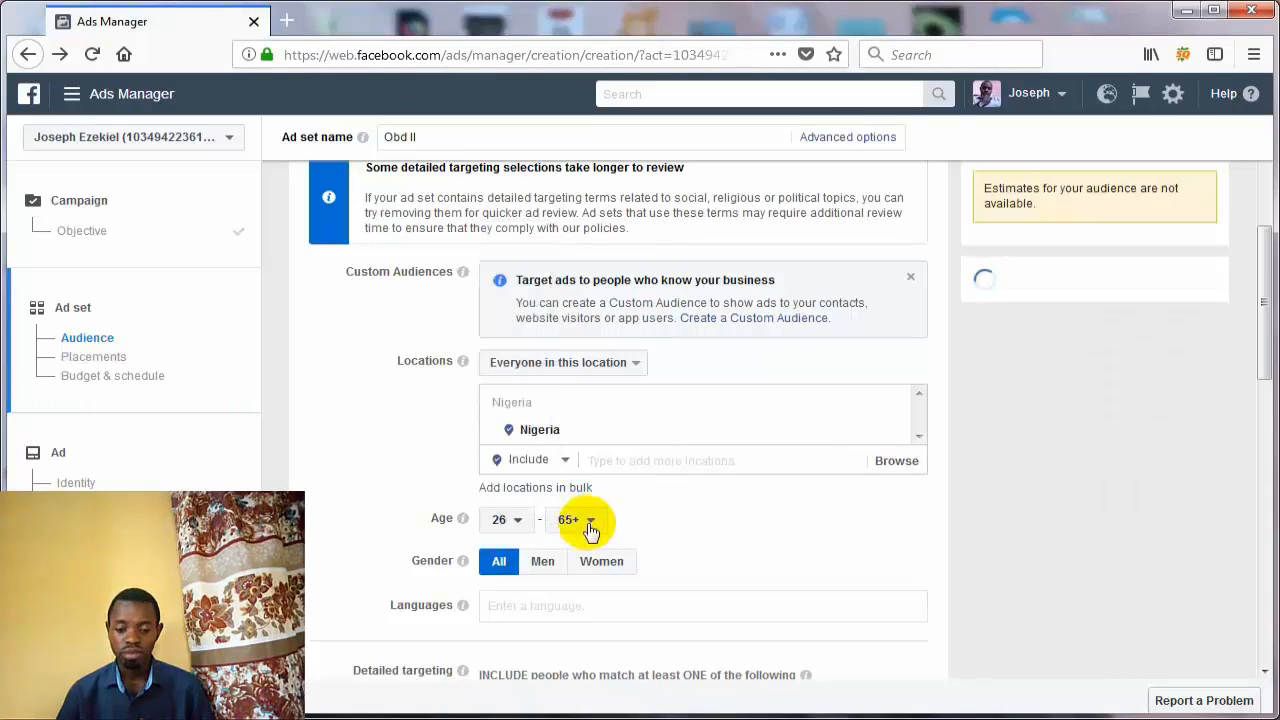
pyautogui.click(590, 522)
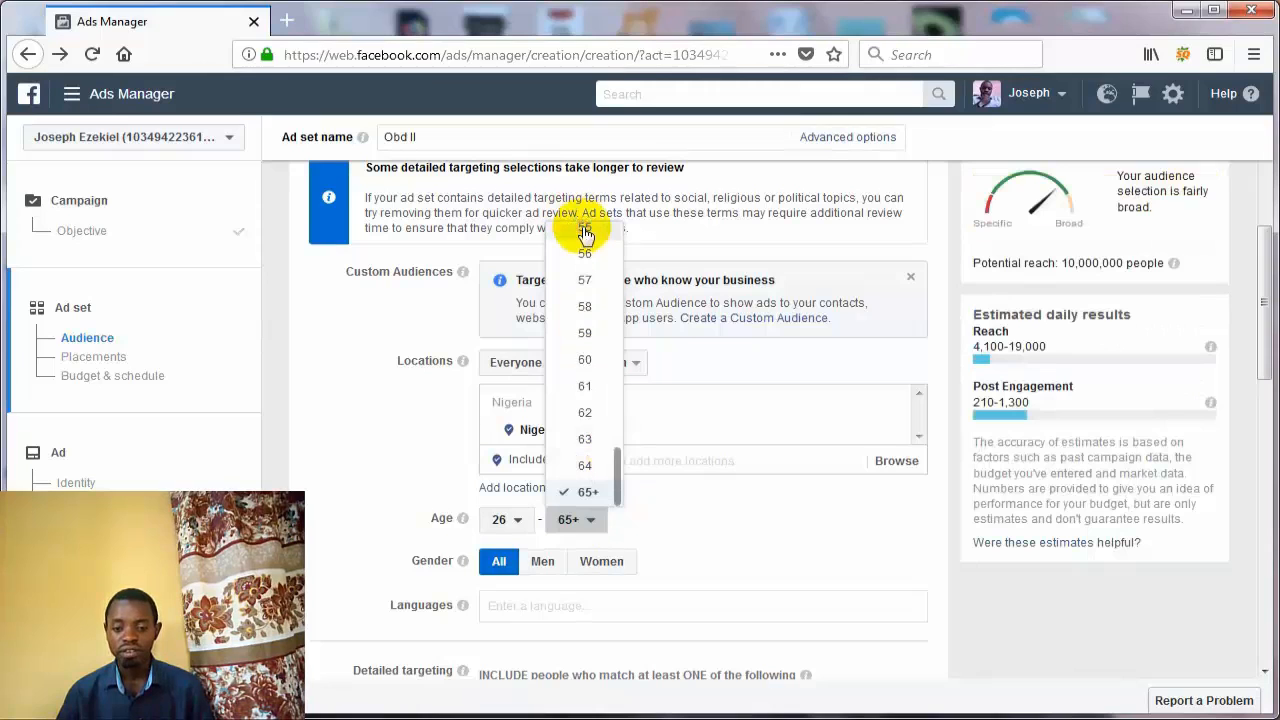
pyautogui.click(585, 229)
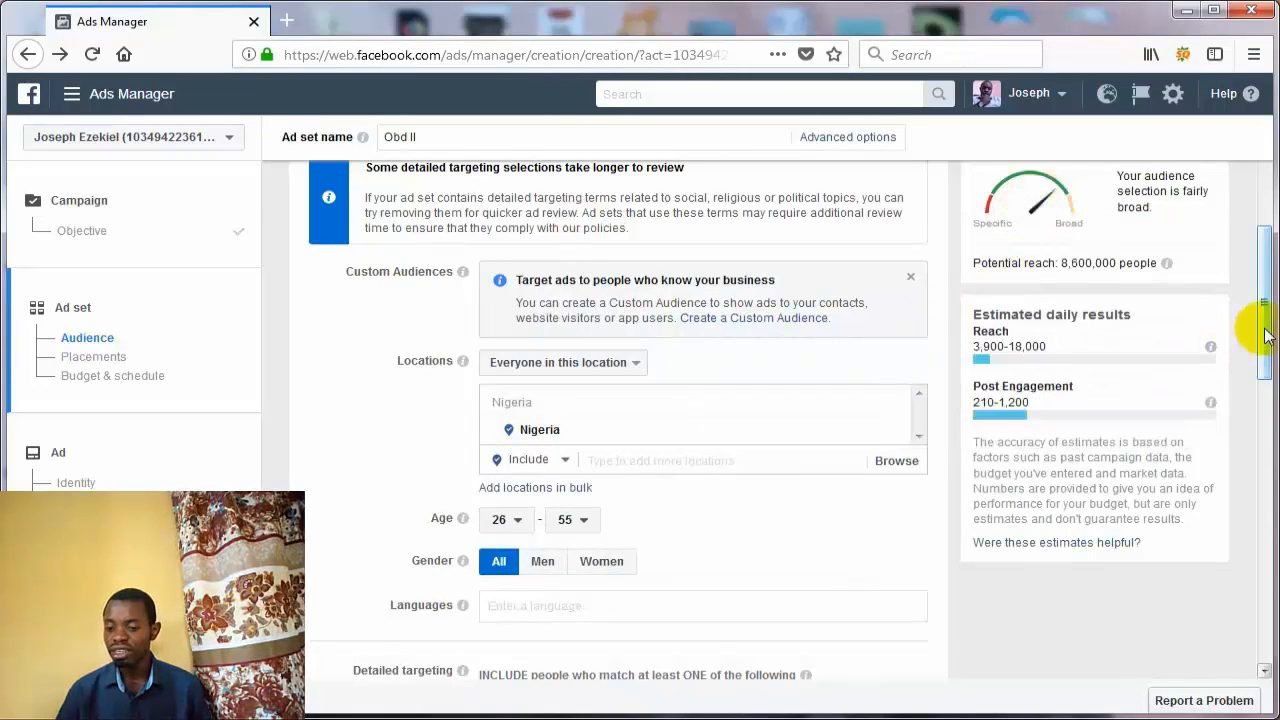
# - Add the "Online shopping" interest to the audience's detailed targeting
pyautogui.moveTo(1262, 332); pyautogui.dragTo(1258, 375)
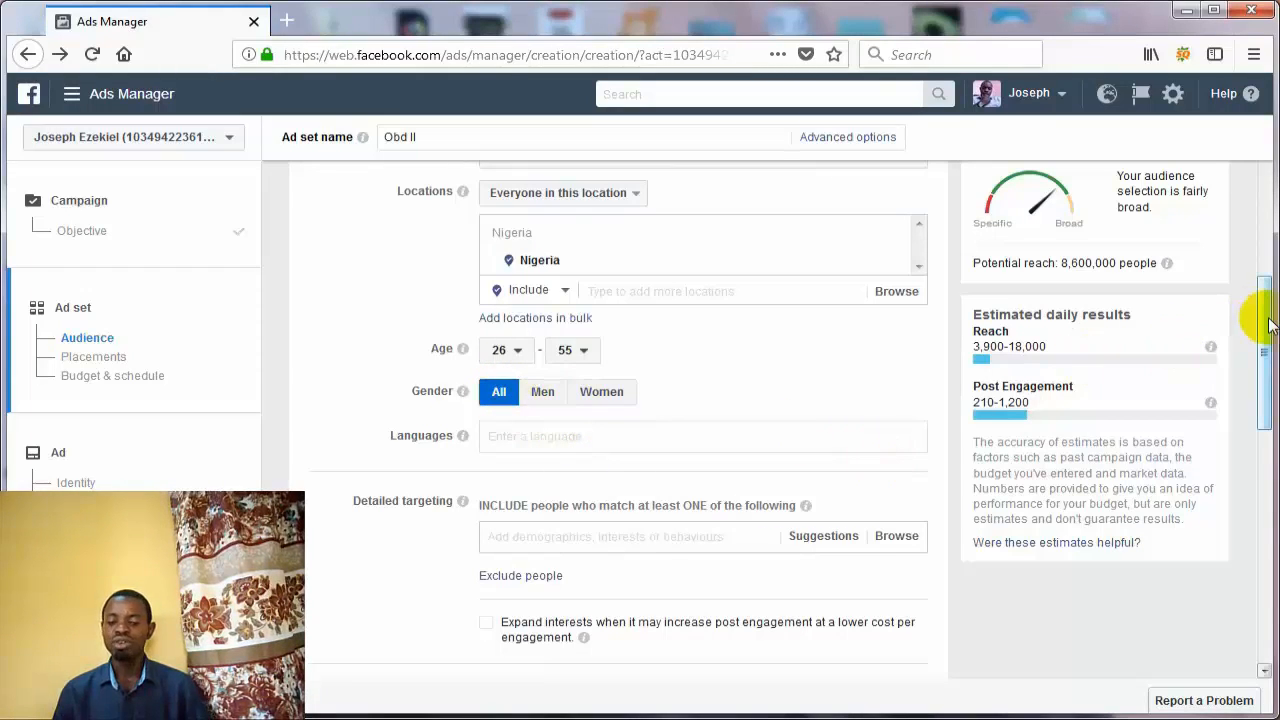
pyautogui.moveTo(1265, 322); pyautogui.dragTo(1266, 392)
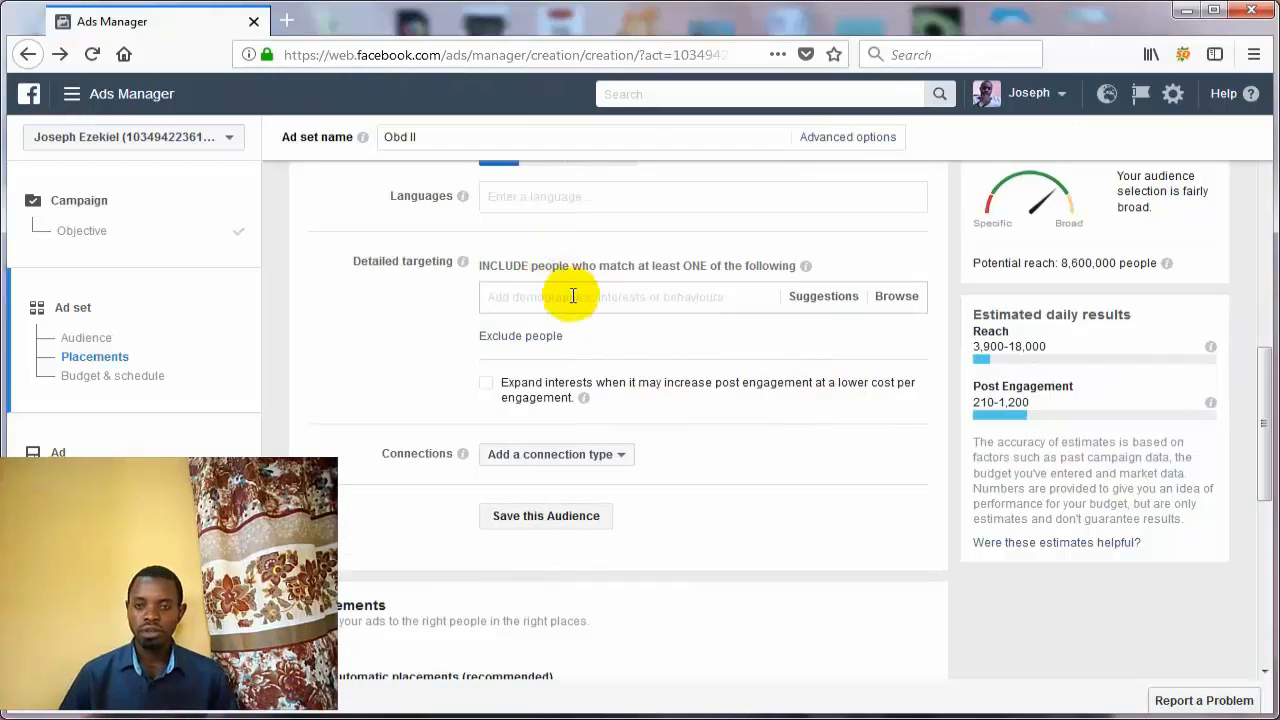
pyautogui.click(842, 297)
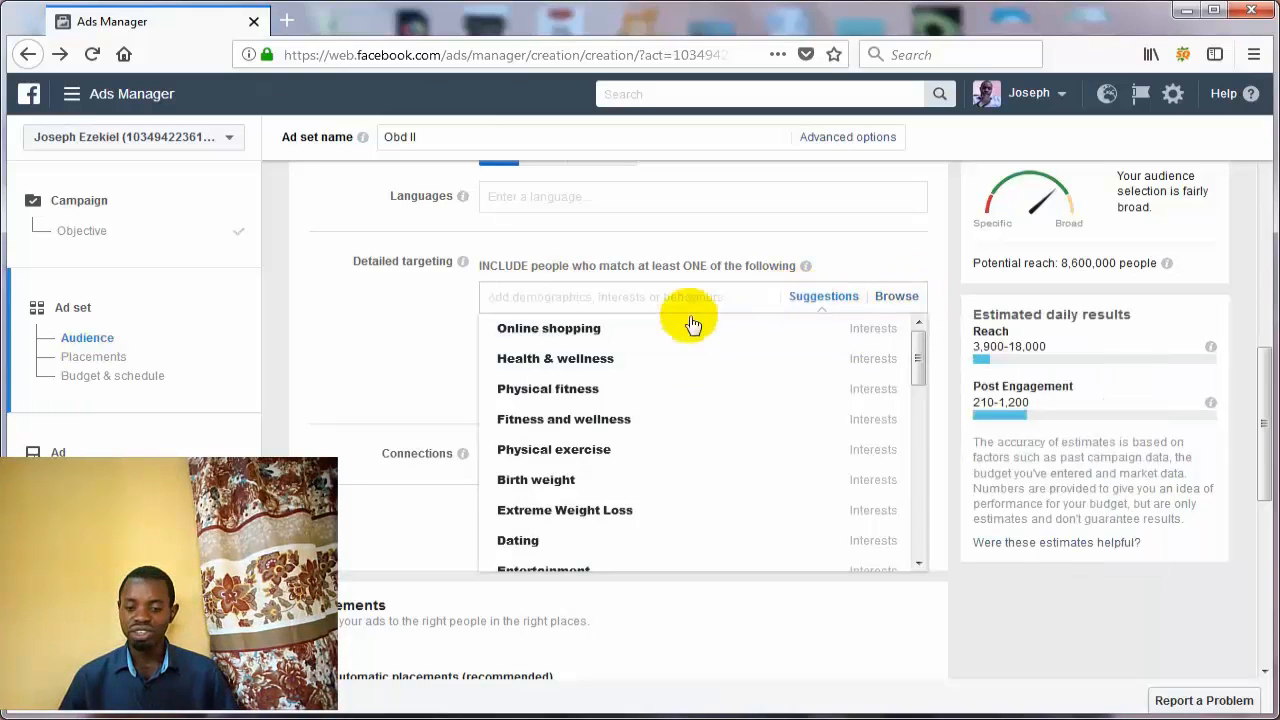
pyautogui.click(447, 297)
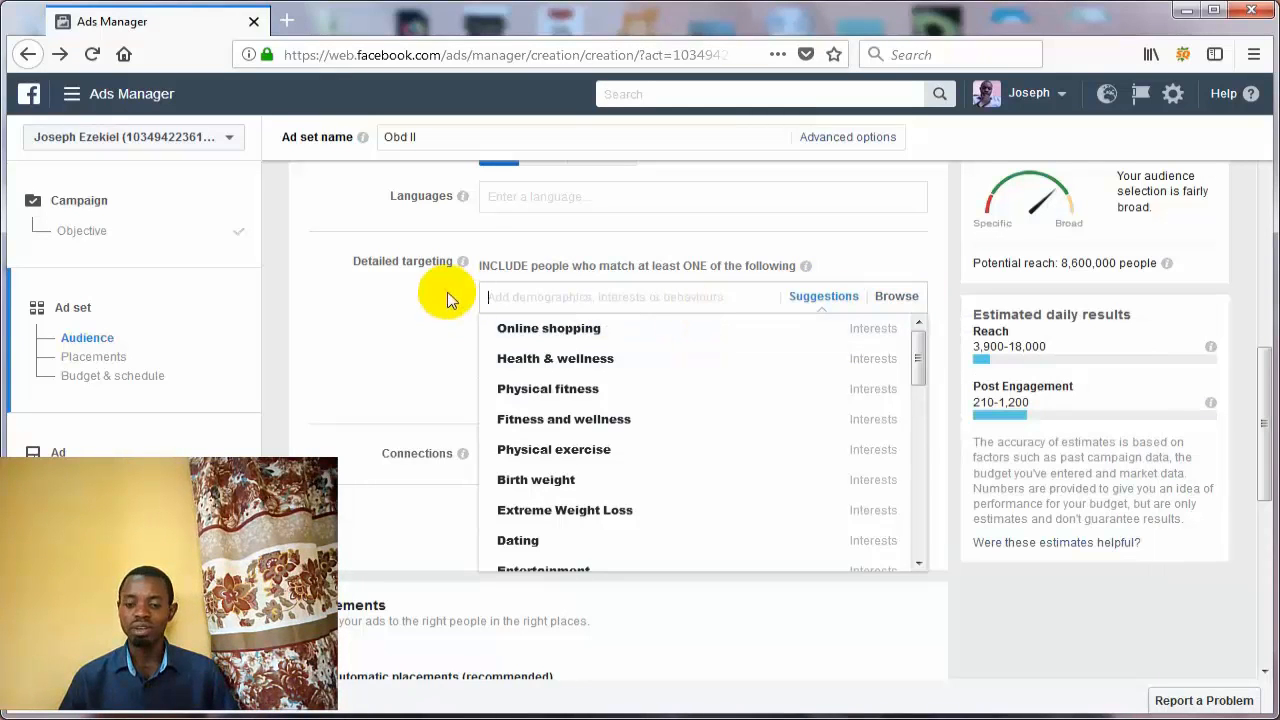
pyautogui.click(533, 296)
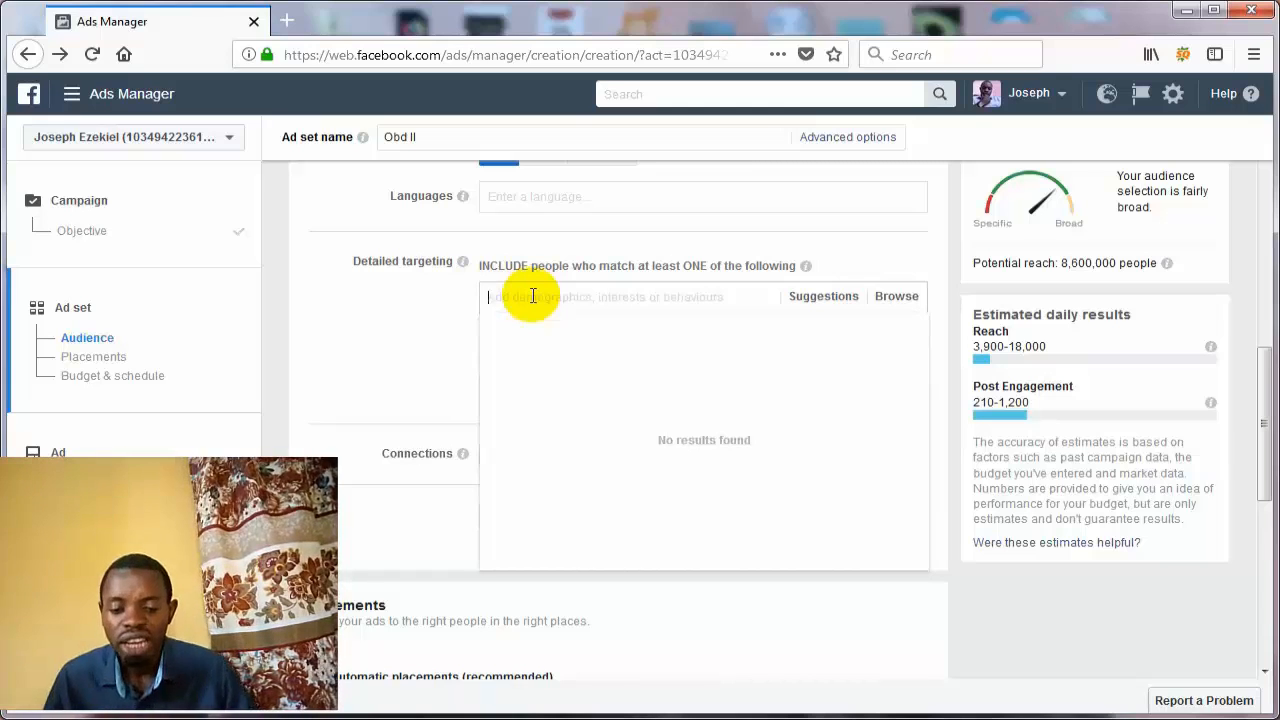
pyautogui.write('on')
pyautogui.press('BackSpace')
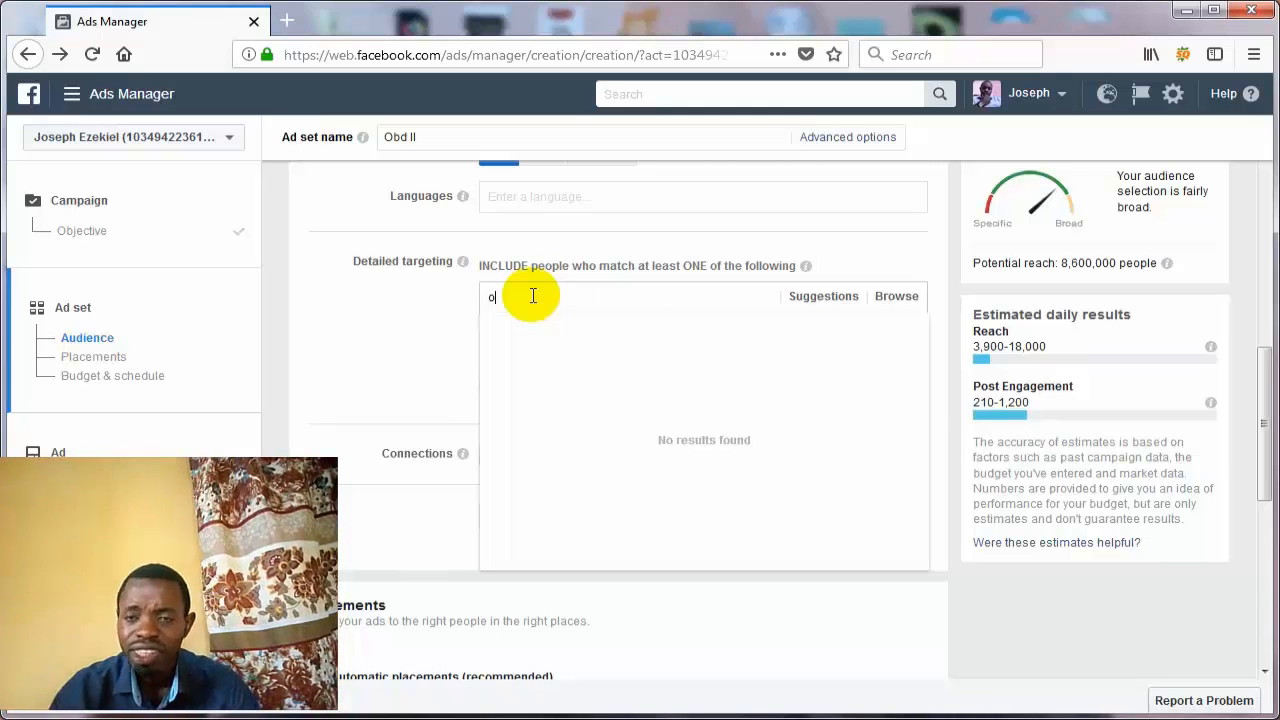
pyautogui.write('nli')
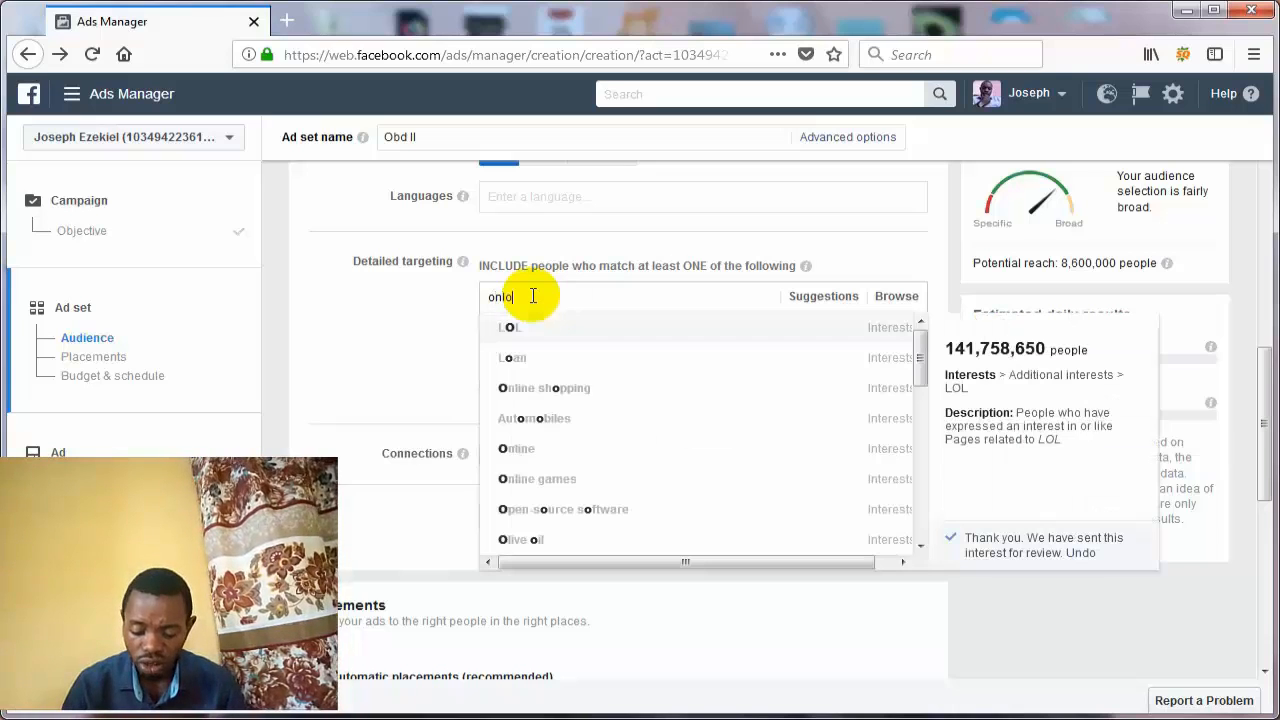
pyautogui.write('ne shopping')
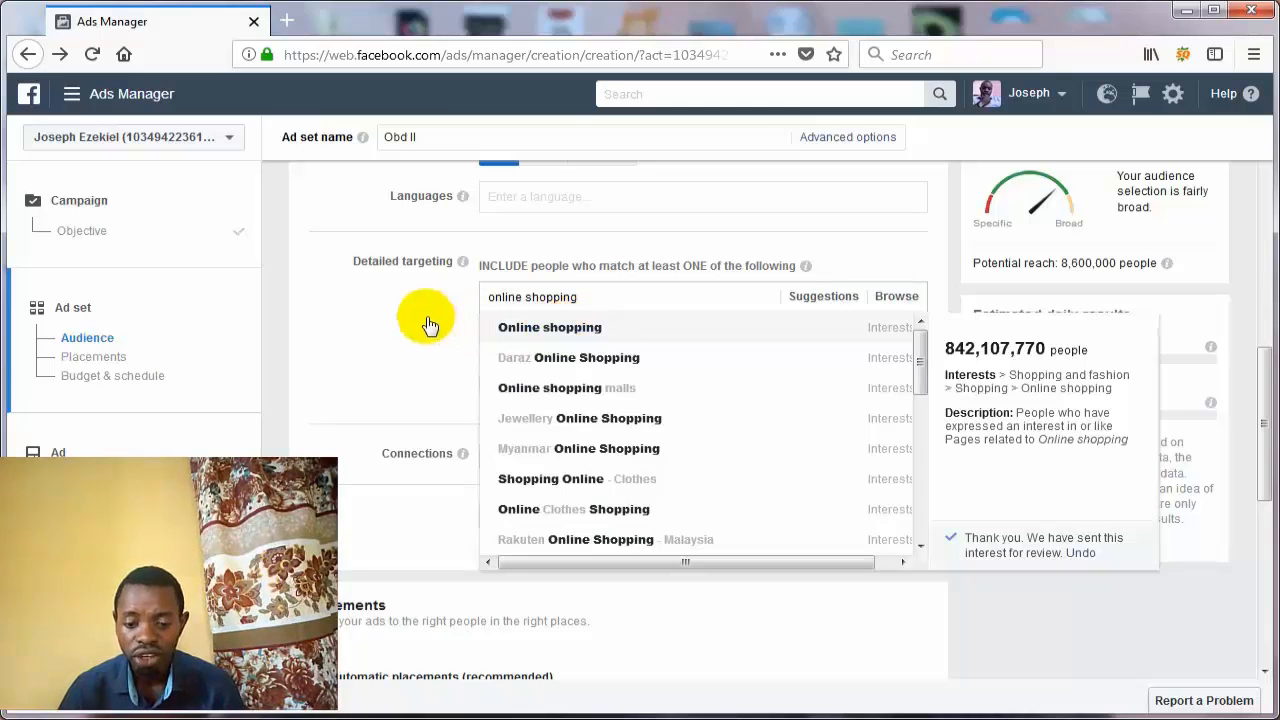
pyautogui.press('Return')
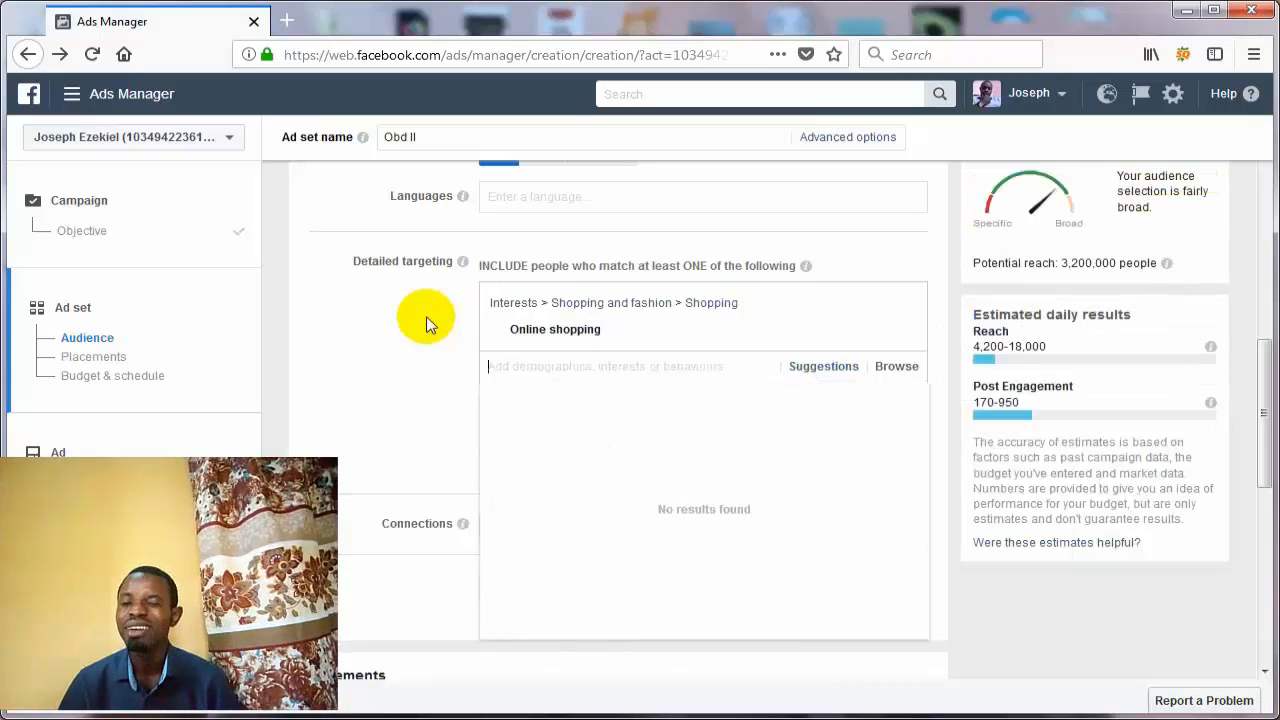
# - Add the "Toyota" interest to the detailed targeting alongside "Online shopping"
pyautogui.write('t')
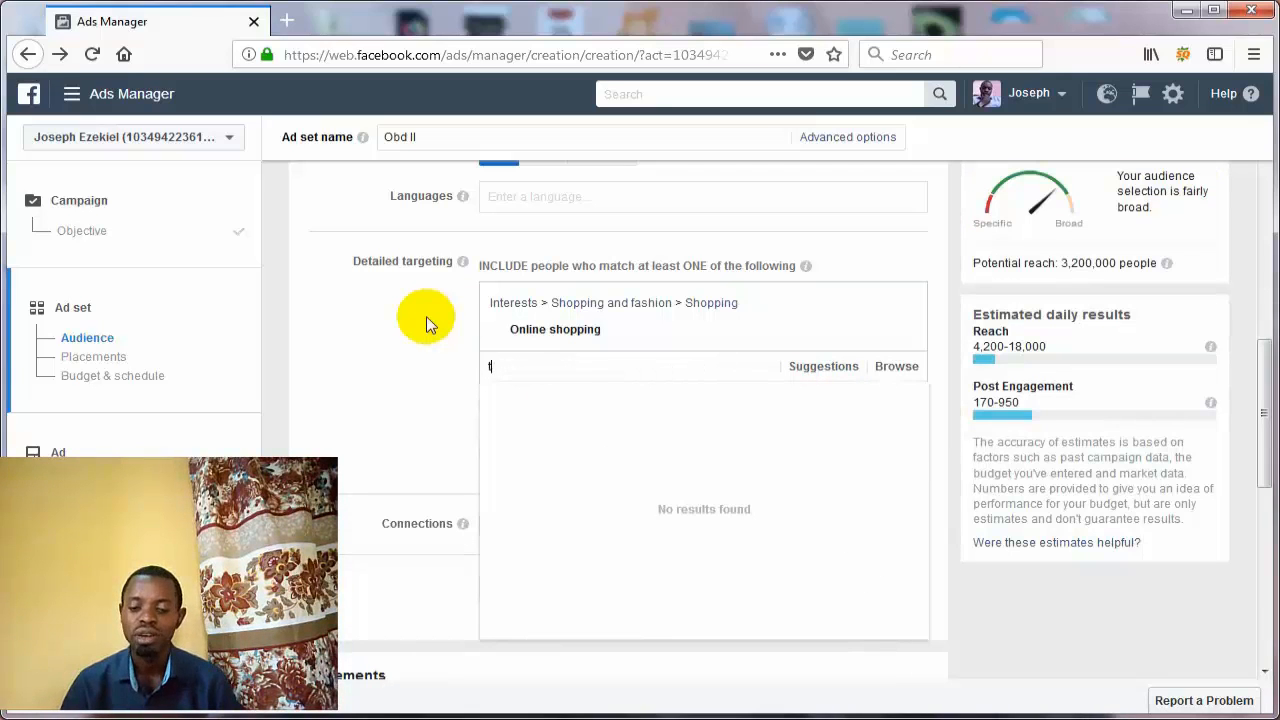
pyautogui.write('ayota')
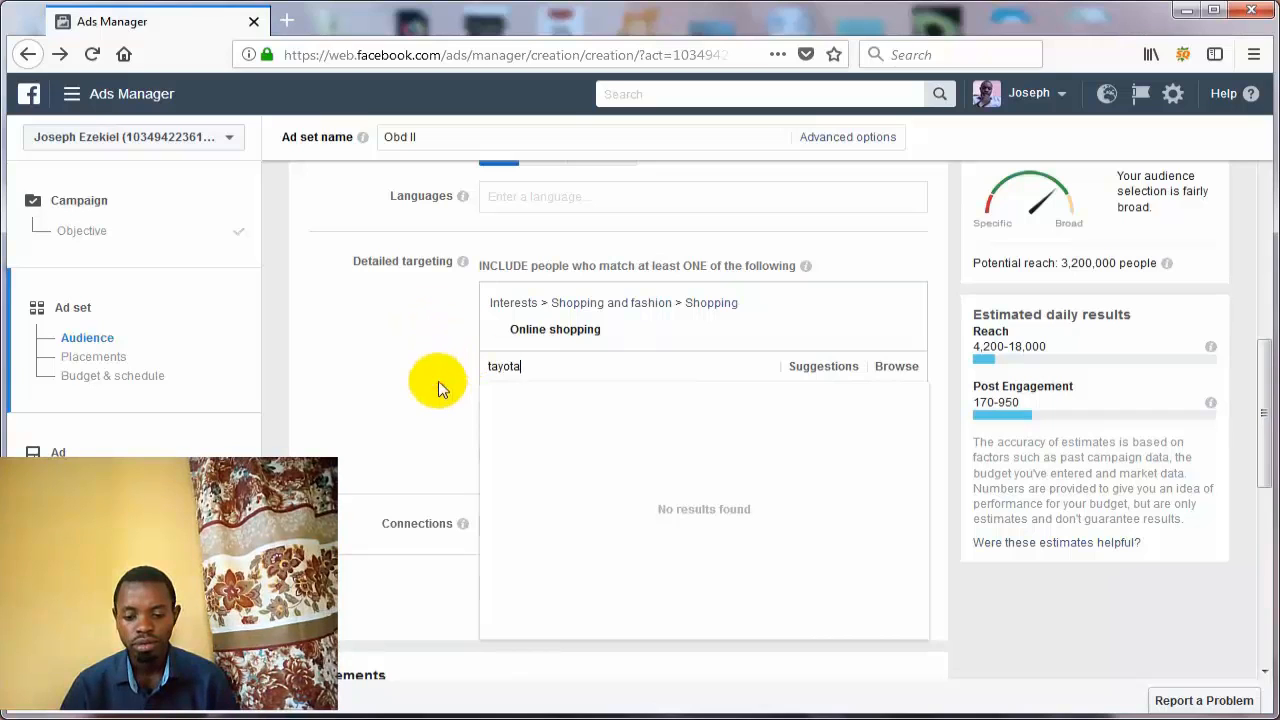
pyautogui.hotkey('ctrl', 'a')
pyautogui.press('BackSpace')
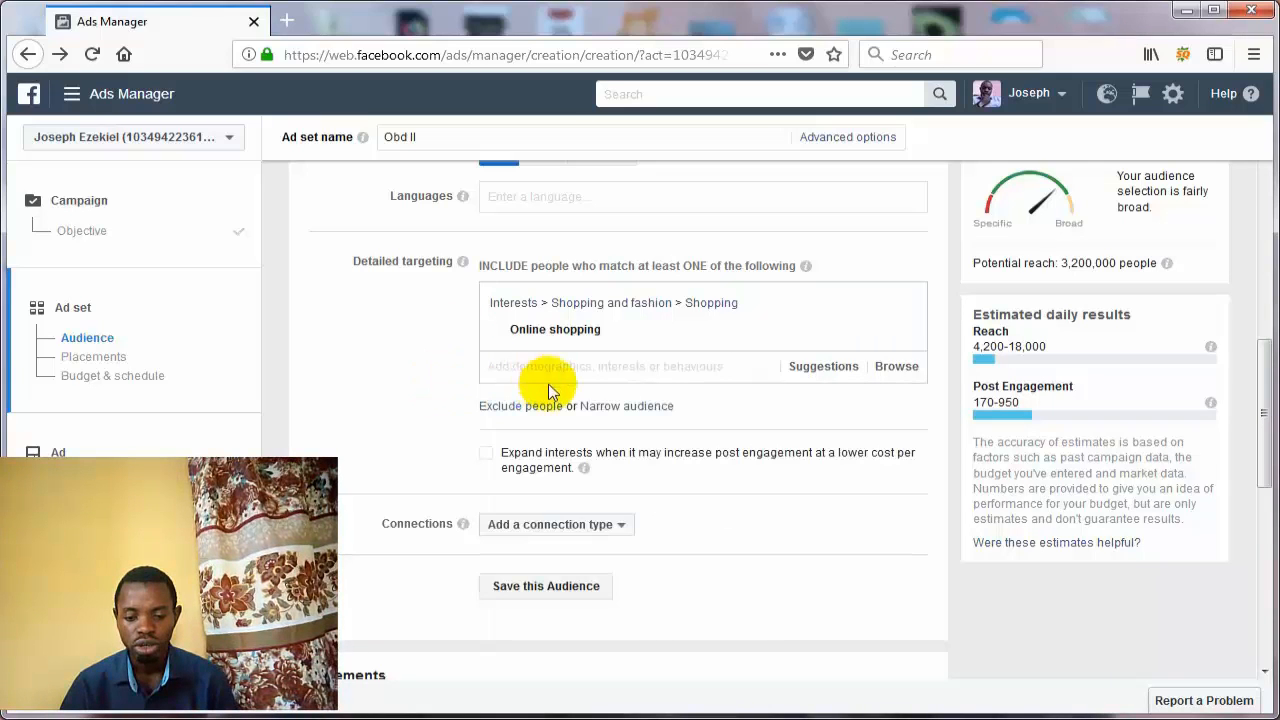
pyautogui.click(557, 371)
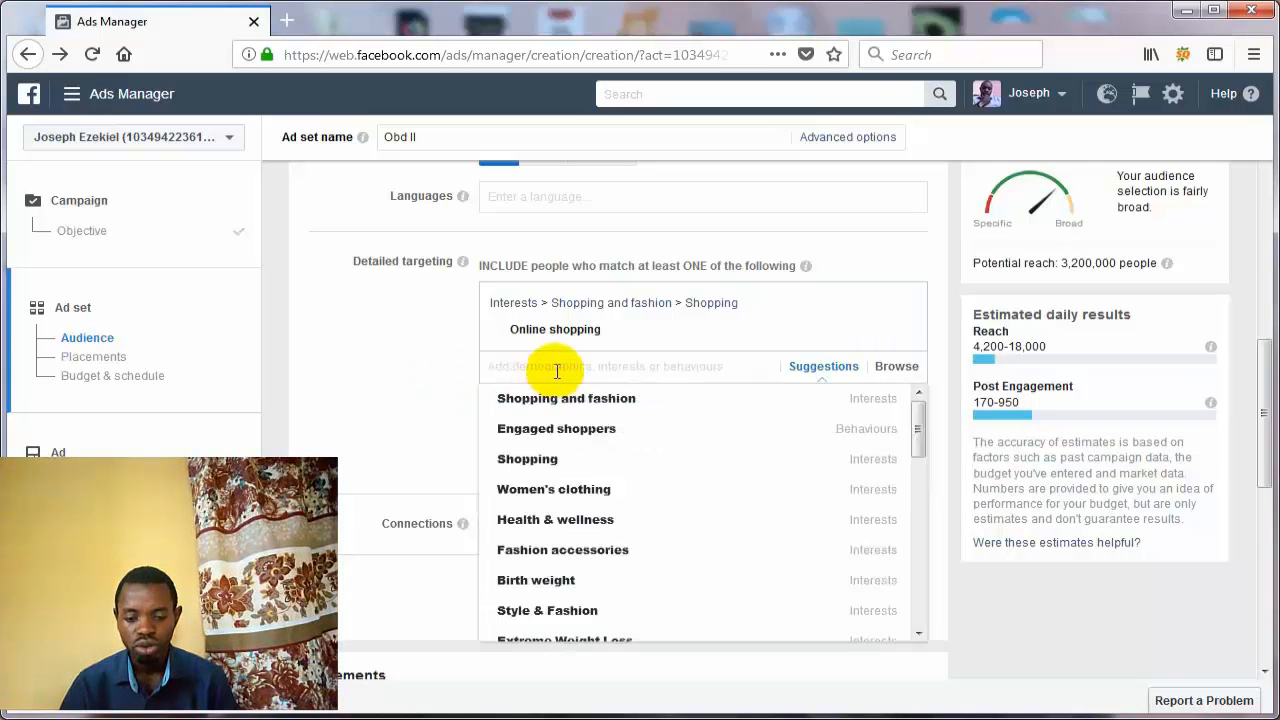
pyautogui.write('toyota')
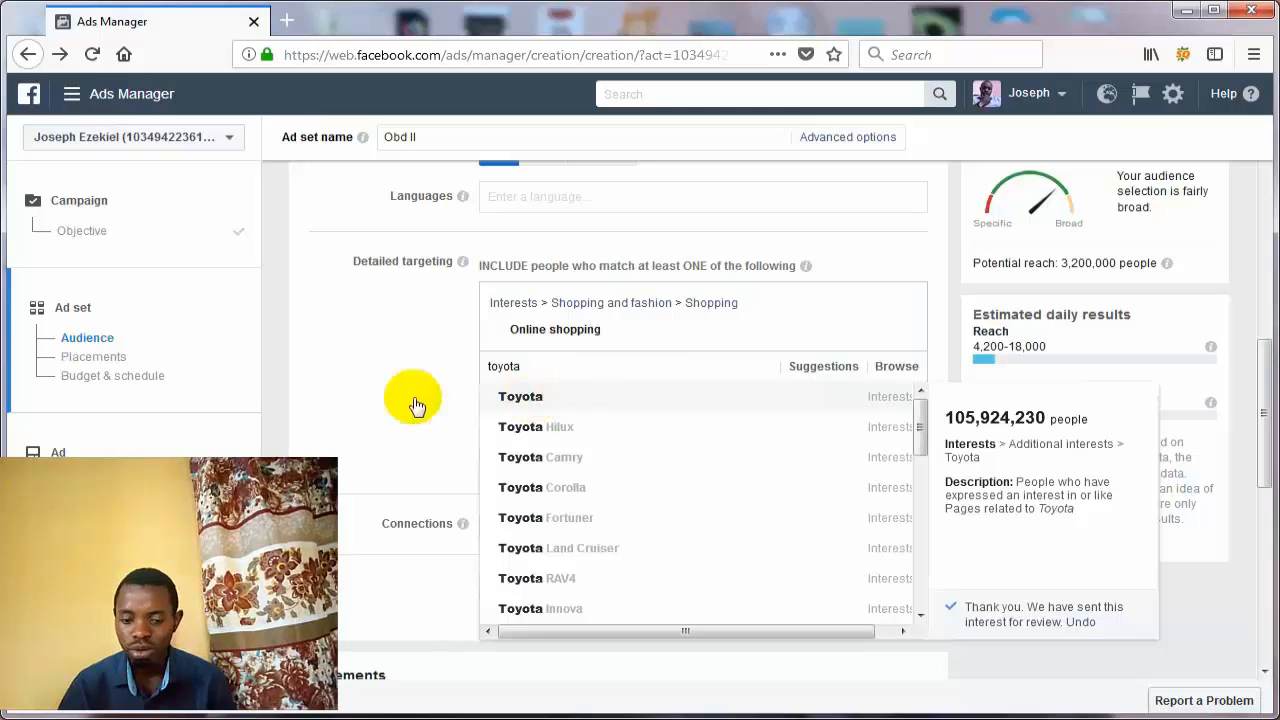
pyautogui.press('Return')
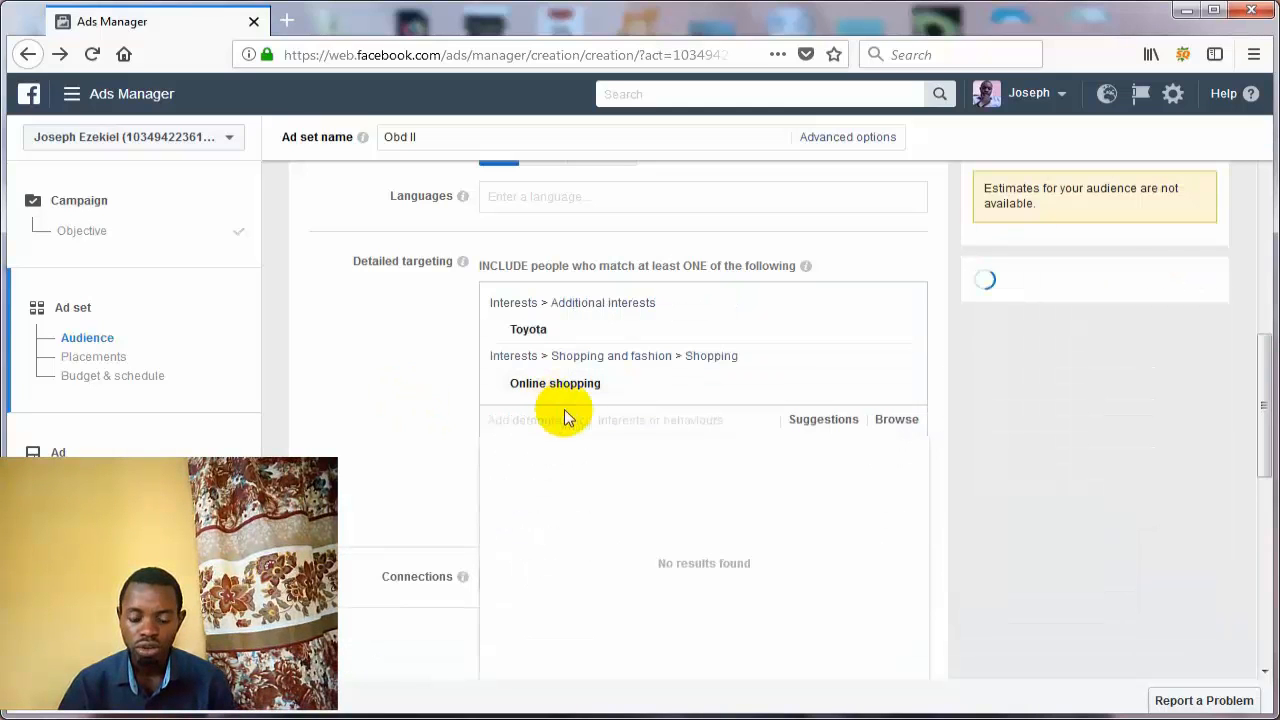
pyautogui.click(422, 368)
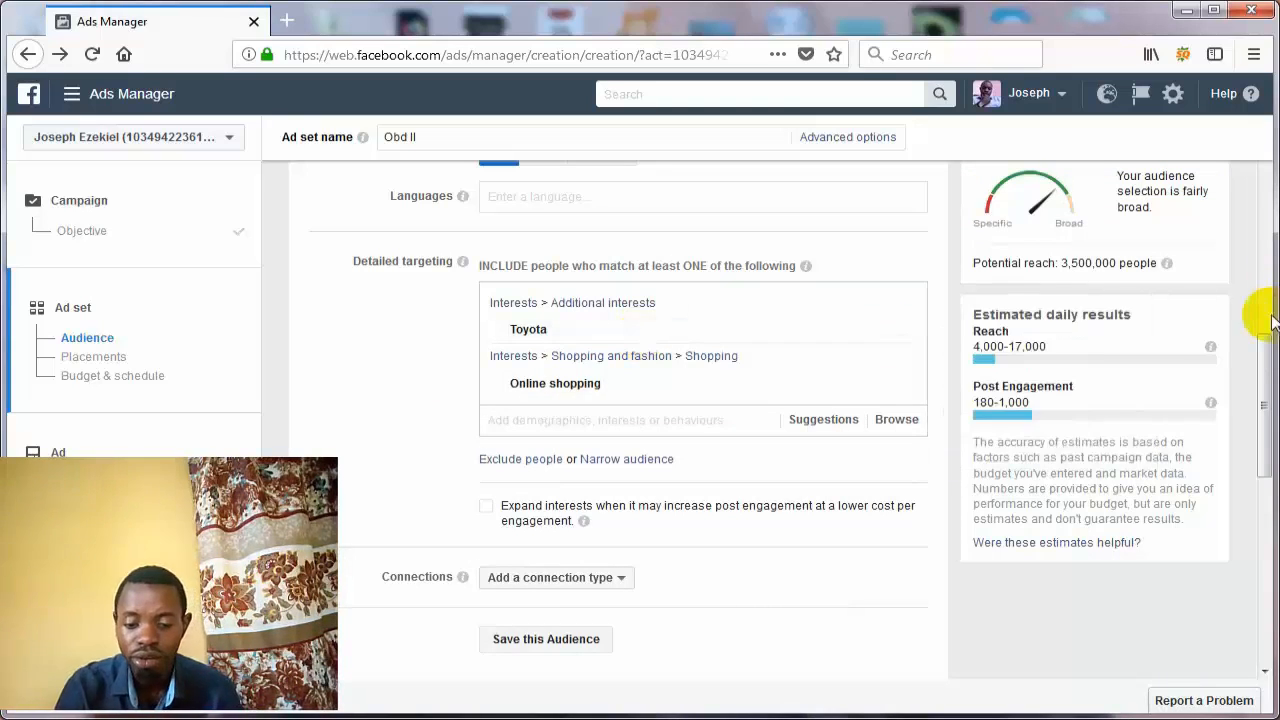
# - Narrow the audience with a must-also-match condition containing the "PASTOR E. A. ADEBOYE" interest
pyautogui.moveTo(1262, 368); pyautogui.dragTo(1265, 402)
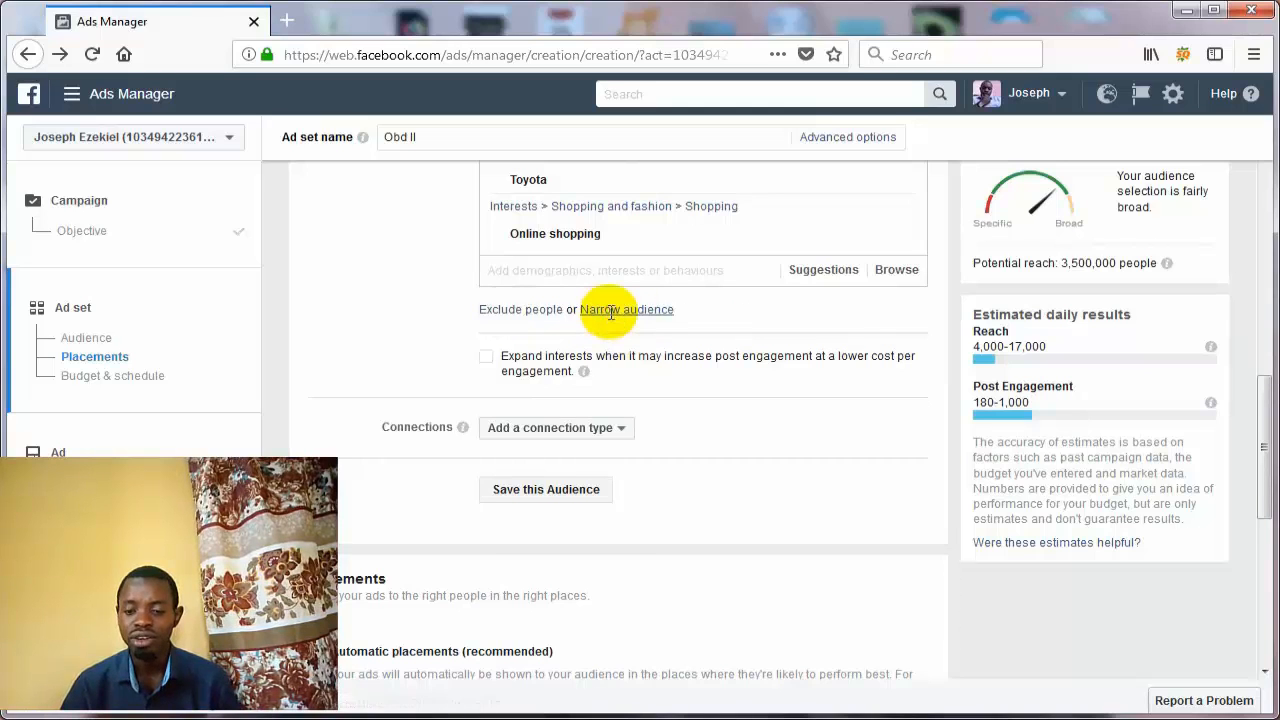
pyautogui.click(612, 312)
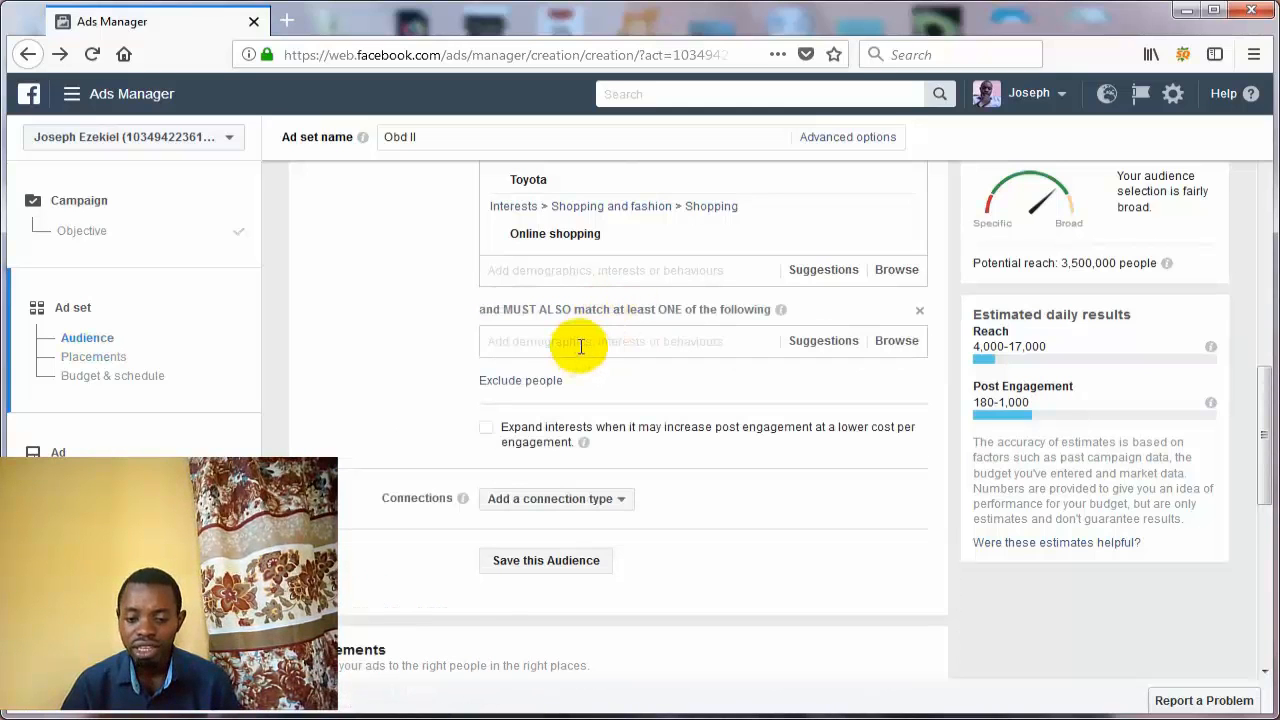
pyautogui.click(580, 342)
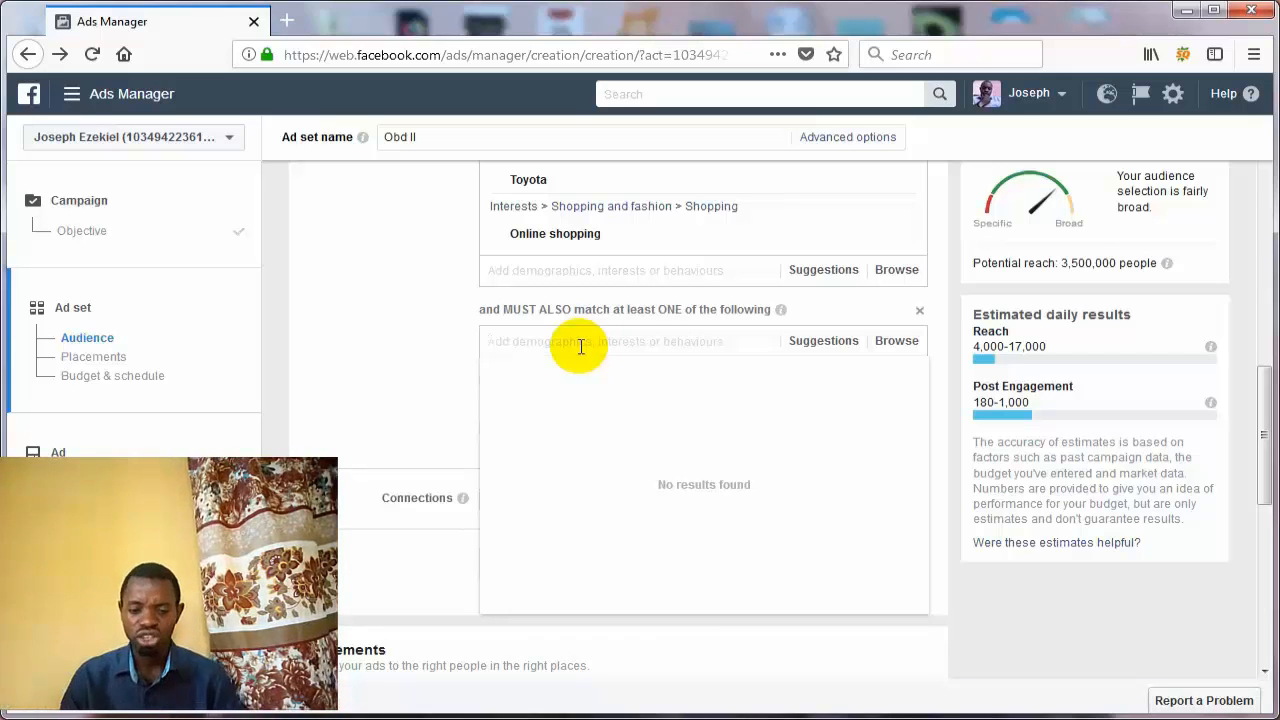
pyautogui.write('e a')
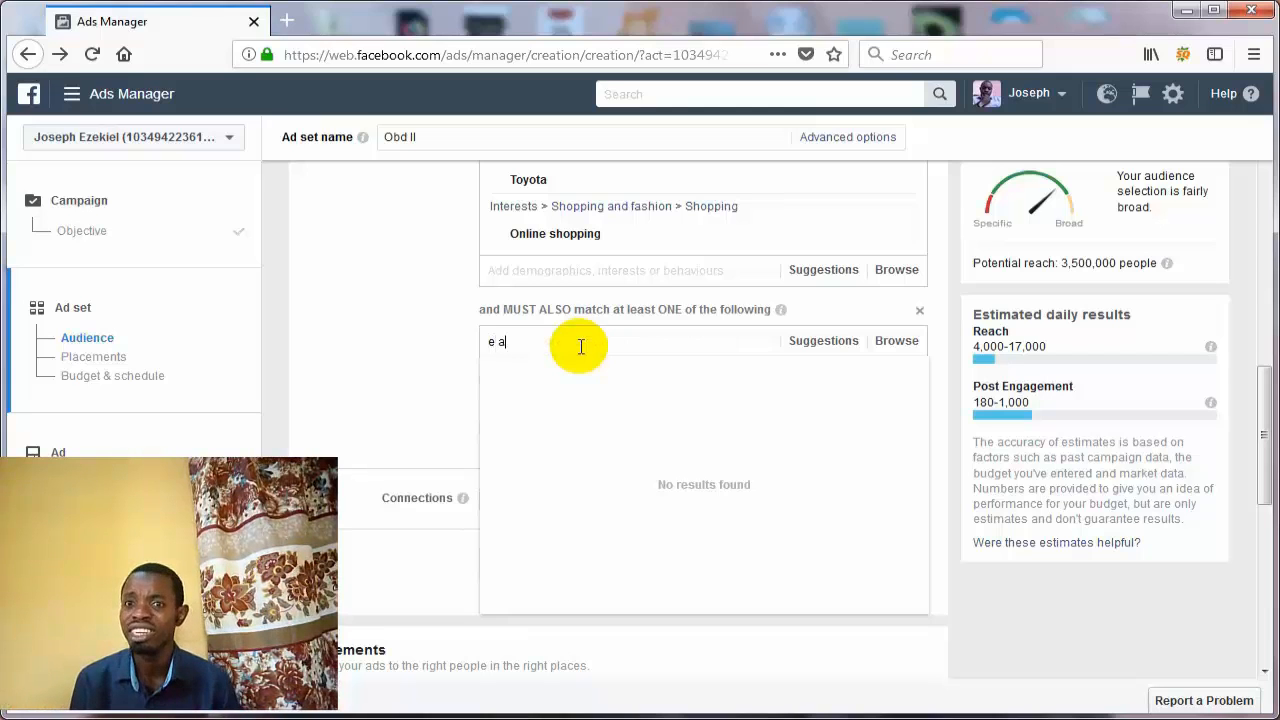
pyautogui.write(' adeboye')
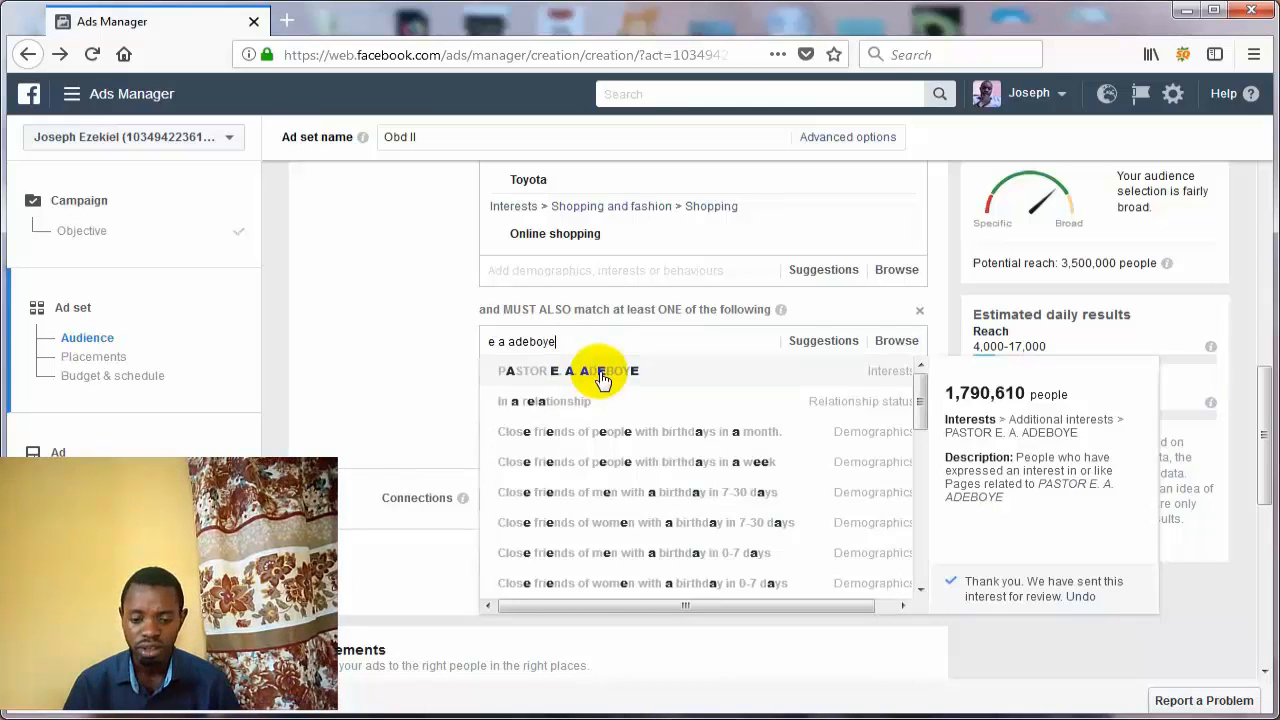
pyautogui.click(603, 375)
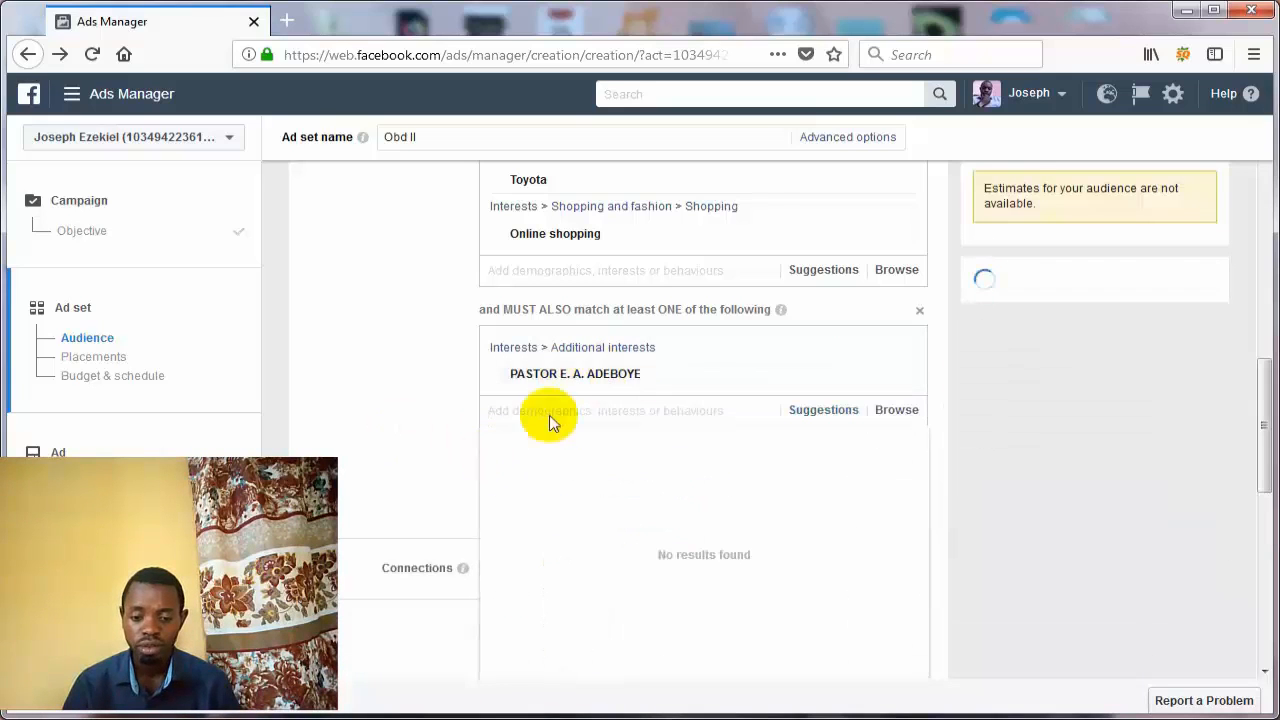
# - Add the "David Oyedepo" interest to the same must-also-match condition as the pastor interest
pyautogui.write('d')
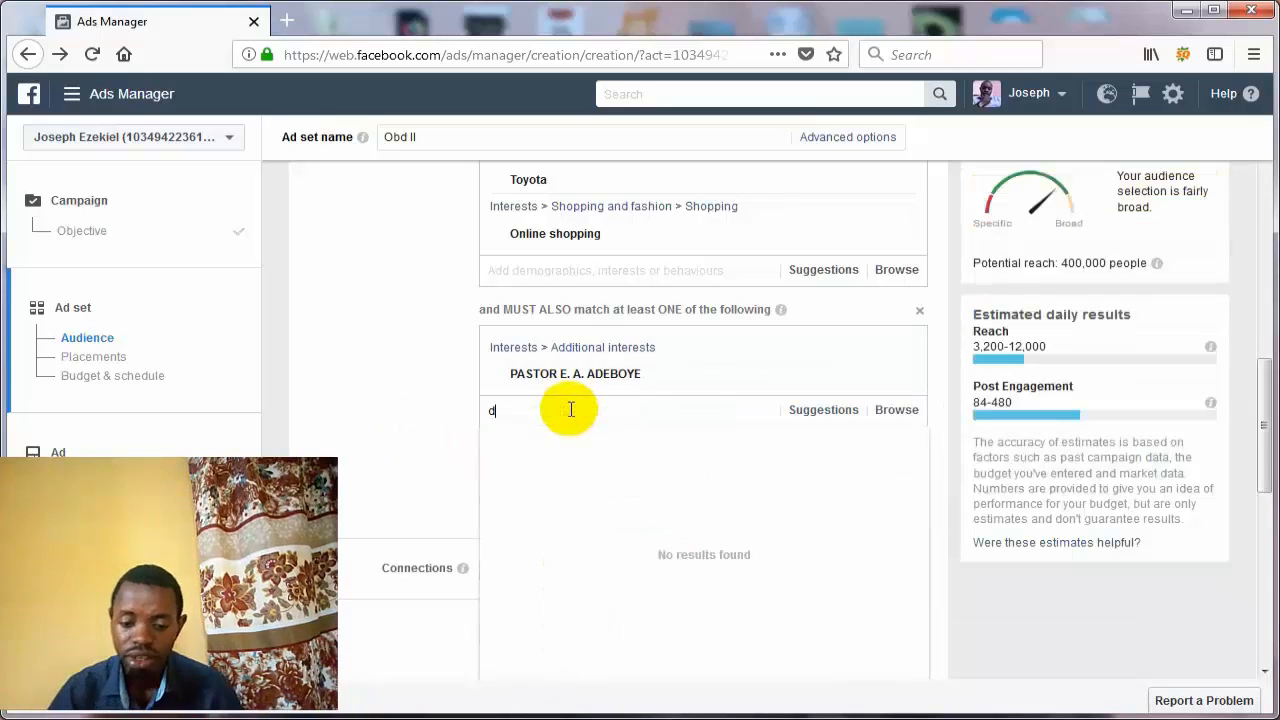
pyautogui.write('avide')
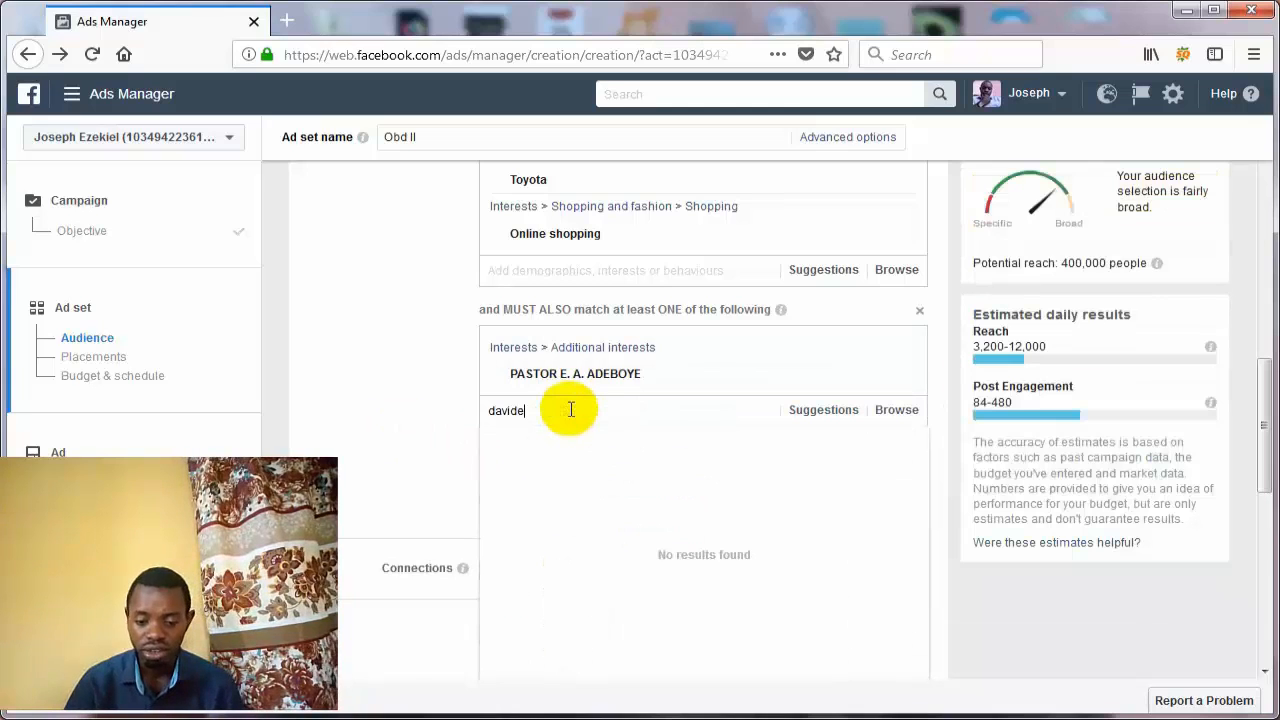
pyautogui.press('BackSpace')
pyautogui.write(' oyedepo')
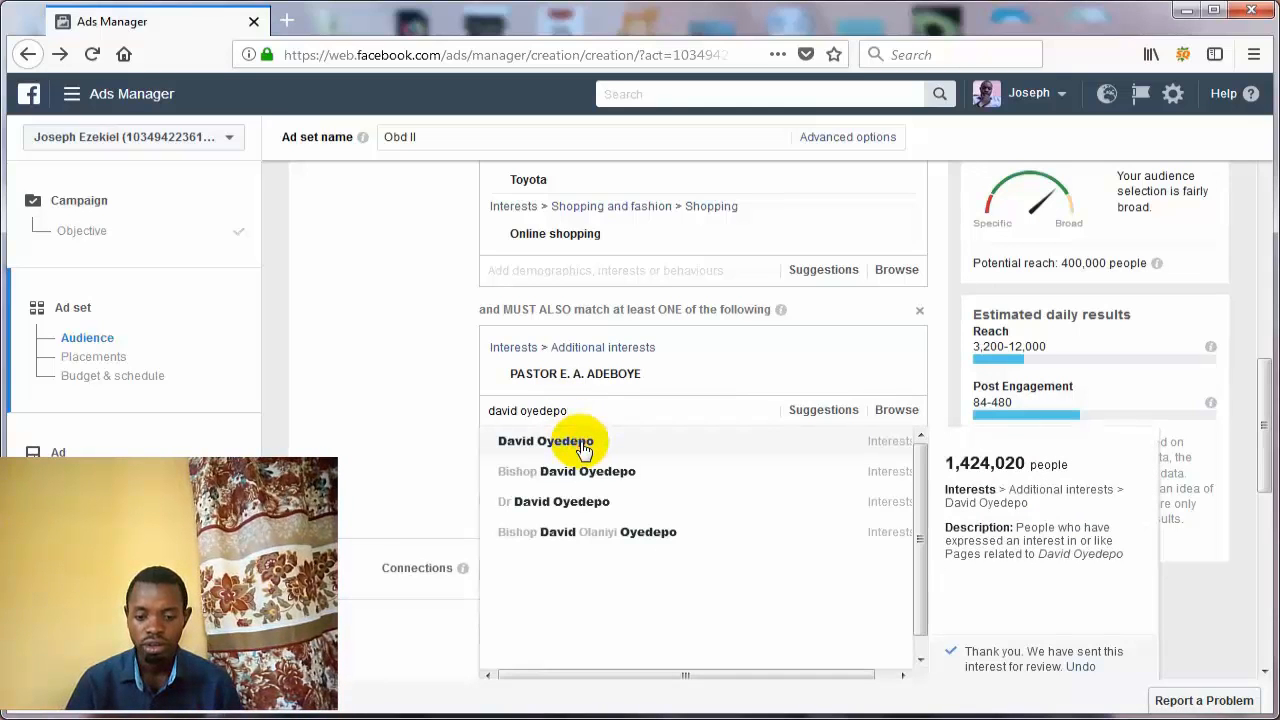
pyautogui.click(583, 443)
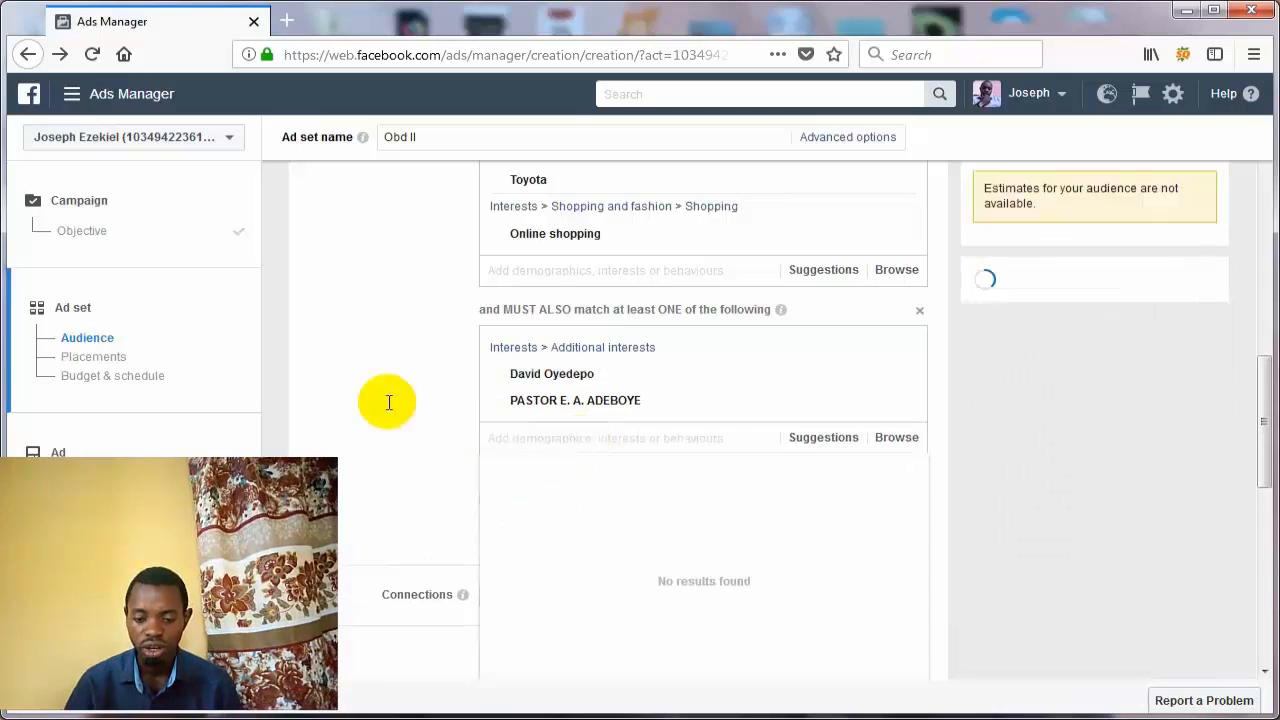
pyautogui.click(391, 401)
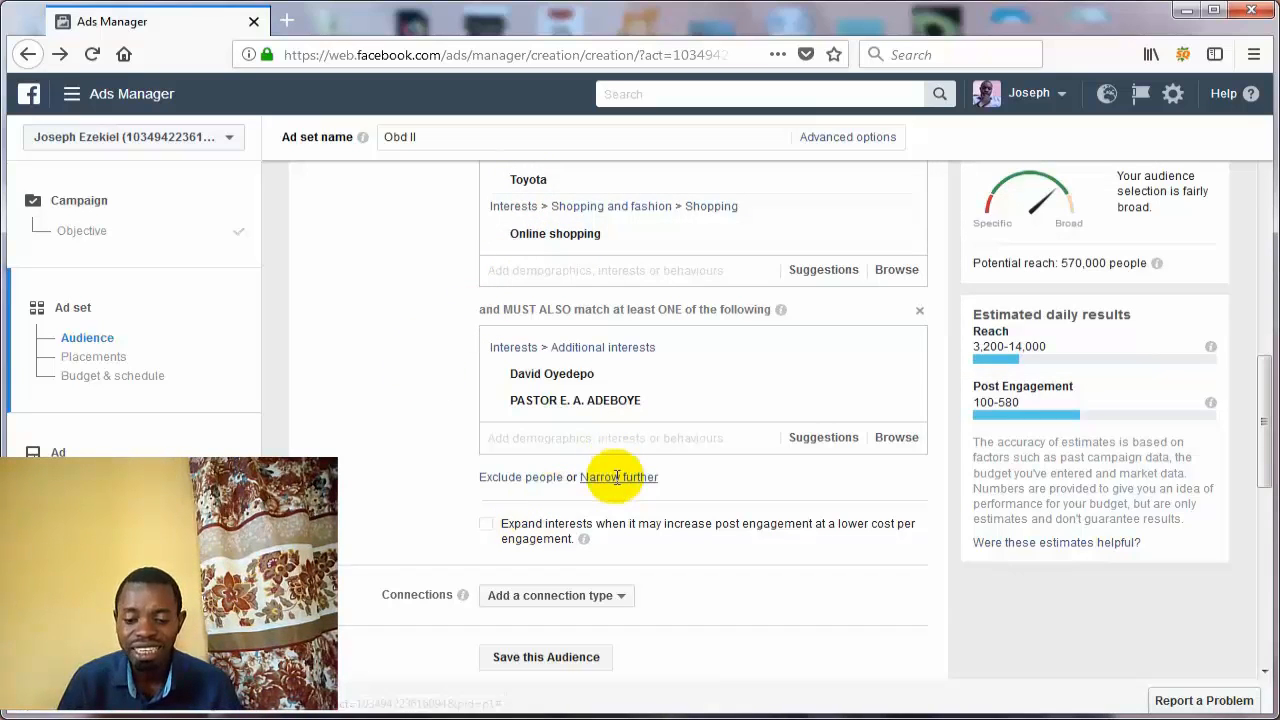
# - Narrow the audience further with a second must-also-match condition containing the "Online shopping" interest
pyautogui.click(618, 479)
pyautogui.click(607, 509)
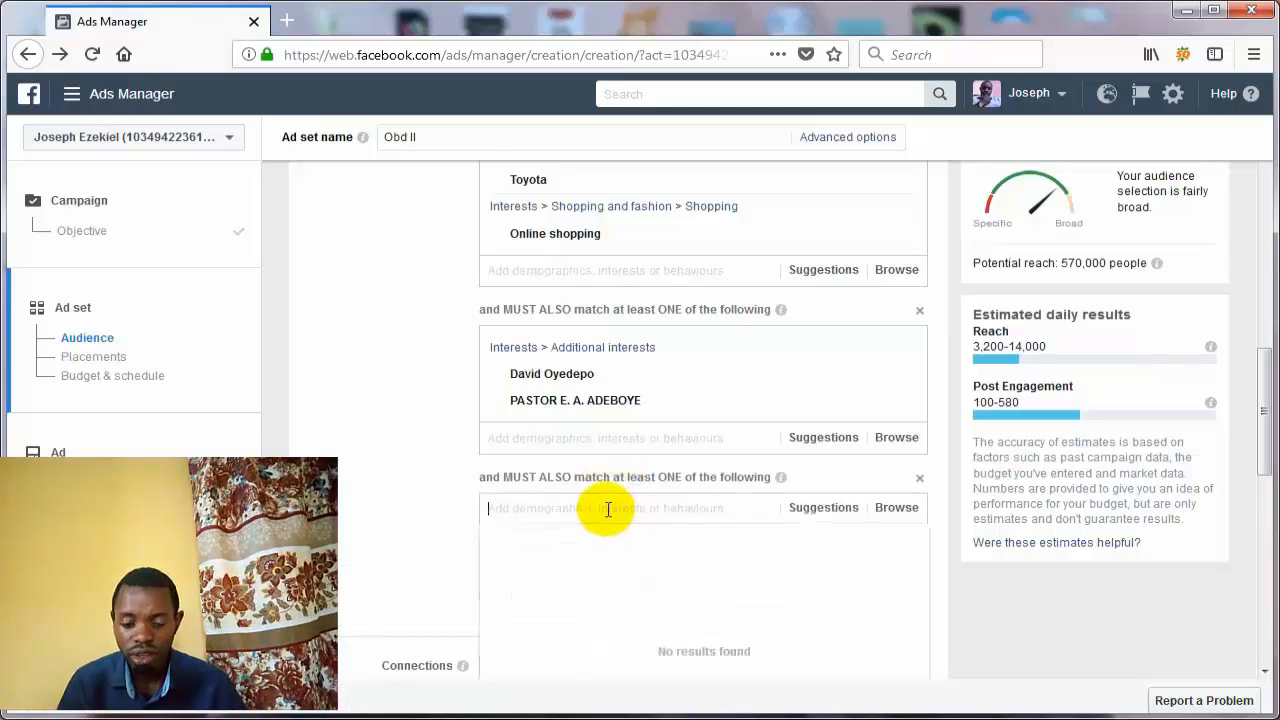
pyautogui.write('onli')
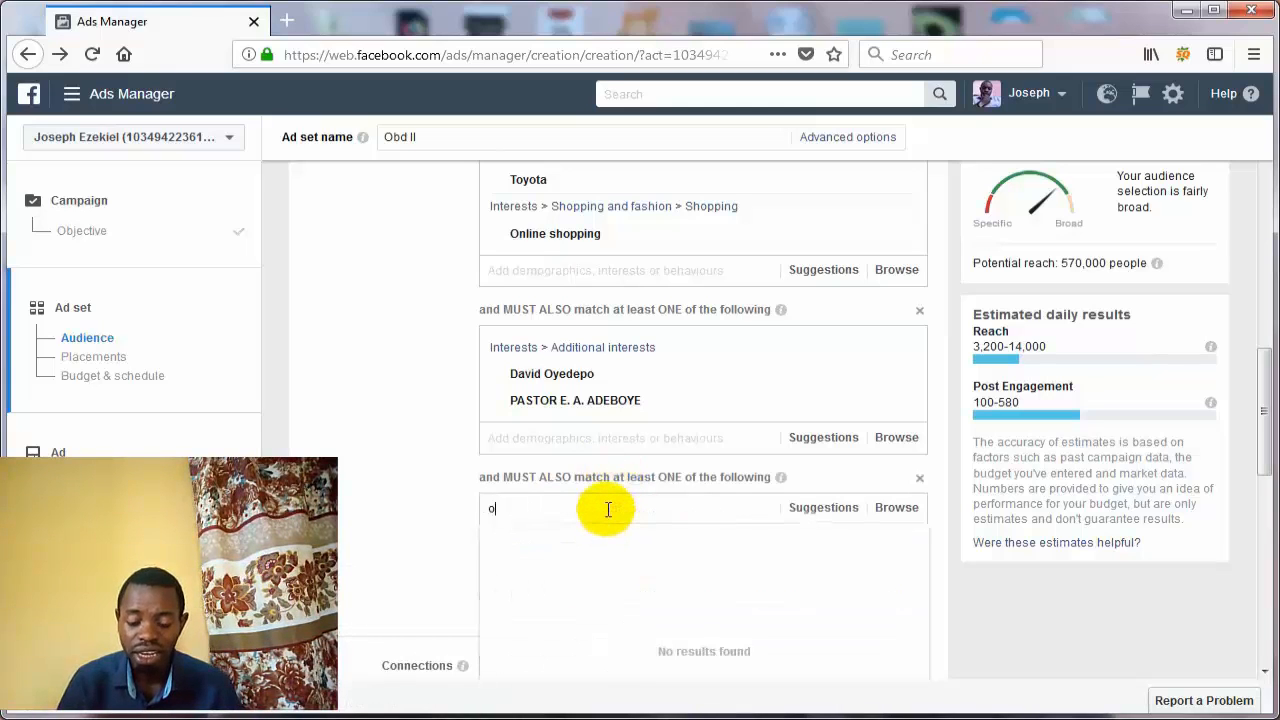
pyautogui.write('hpo')
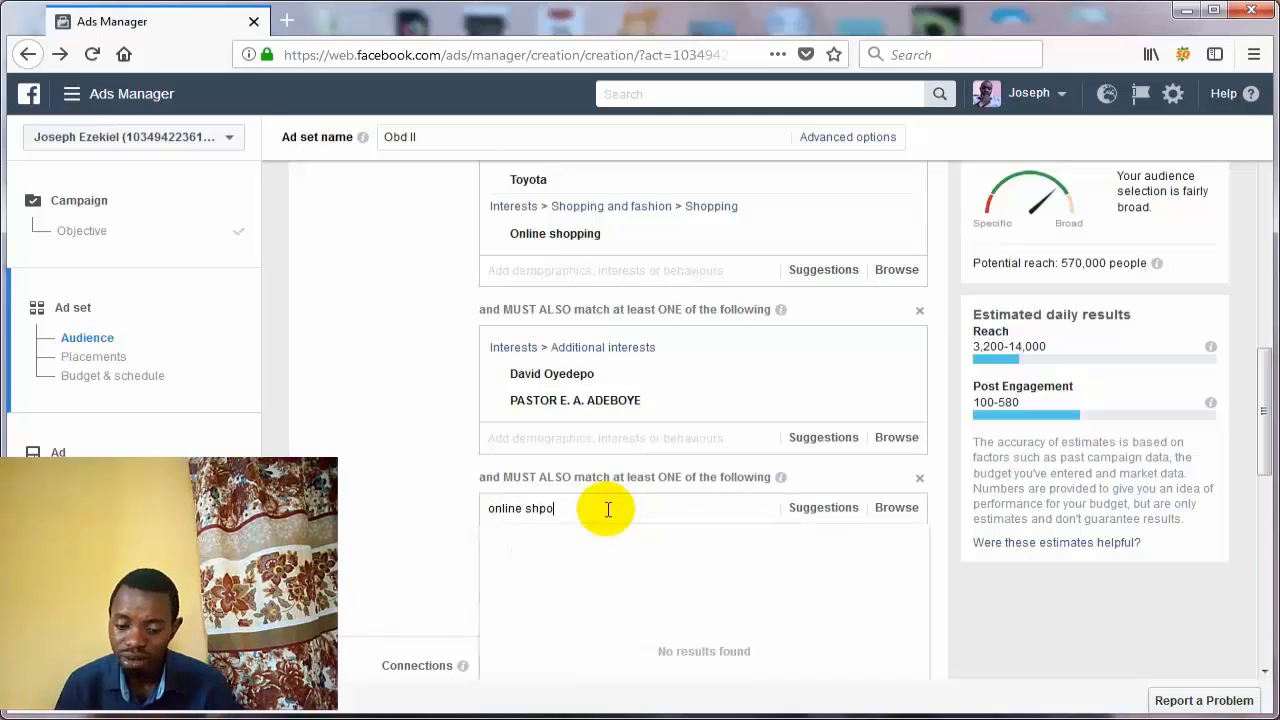
pyautogui.write('ing')
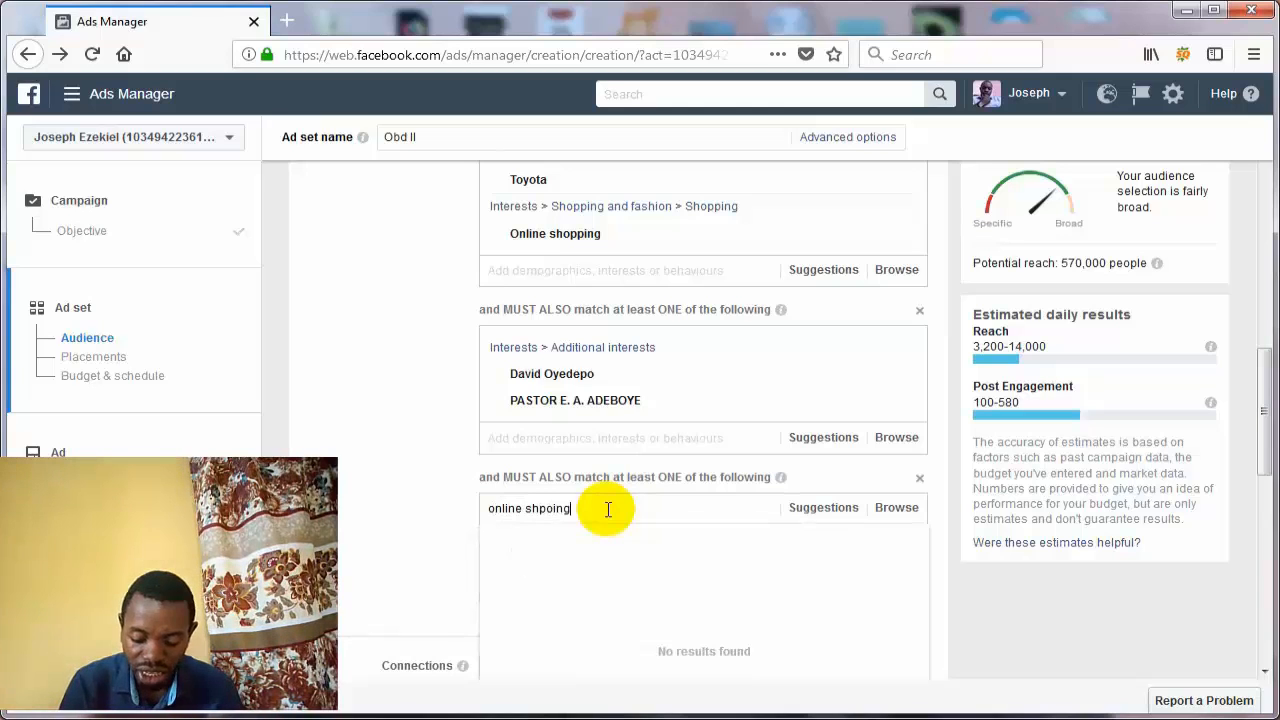
pyautogui.press('BackSpace')
pyautogui.press('BackSpace')
pyautogui.press('BackSpace')
pyautogui.press('BackSpace')
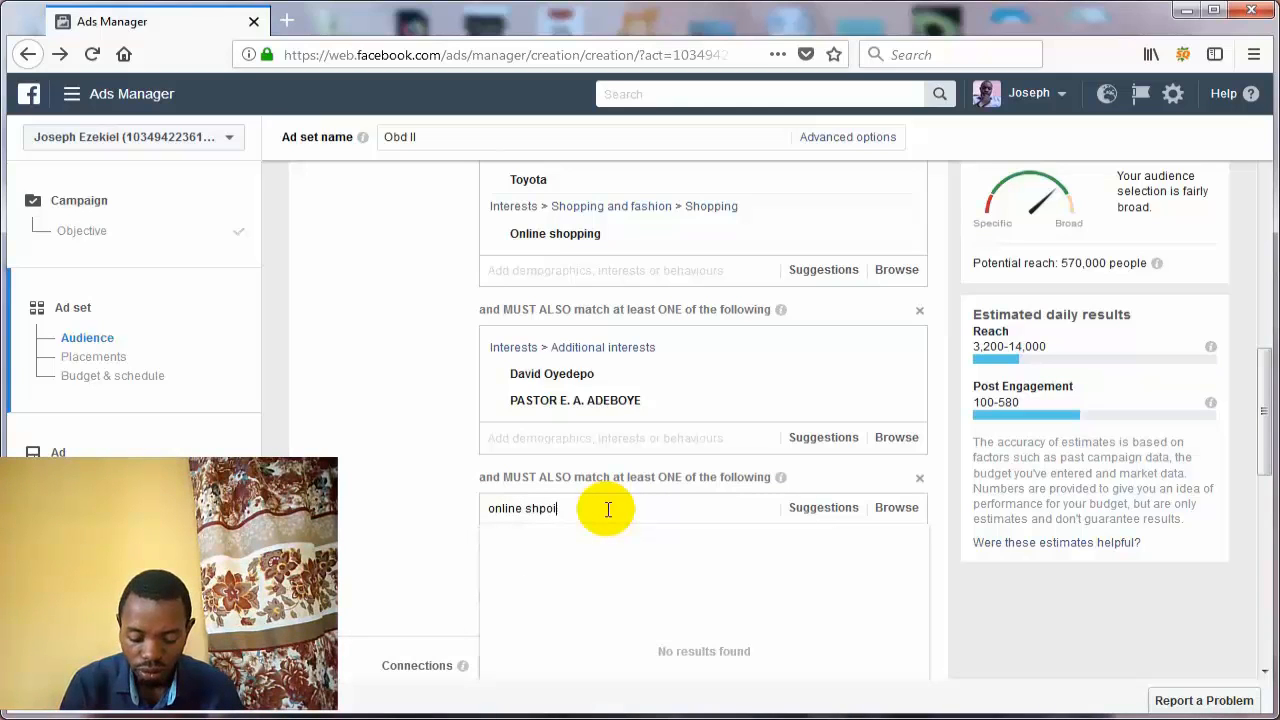
pyautogui.write('op')
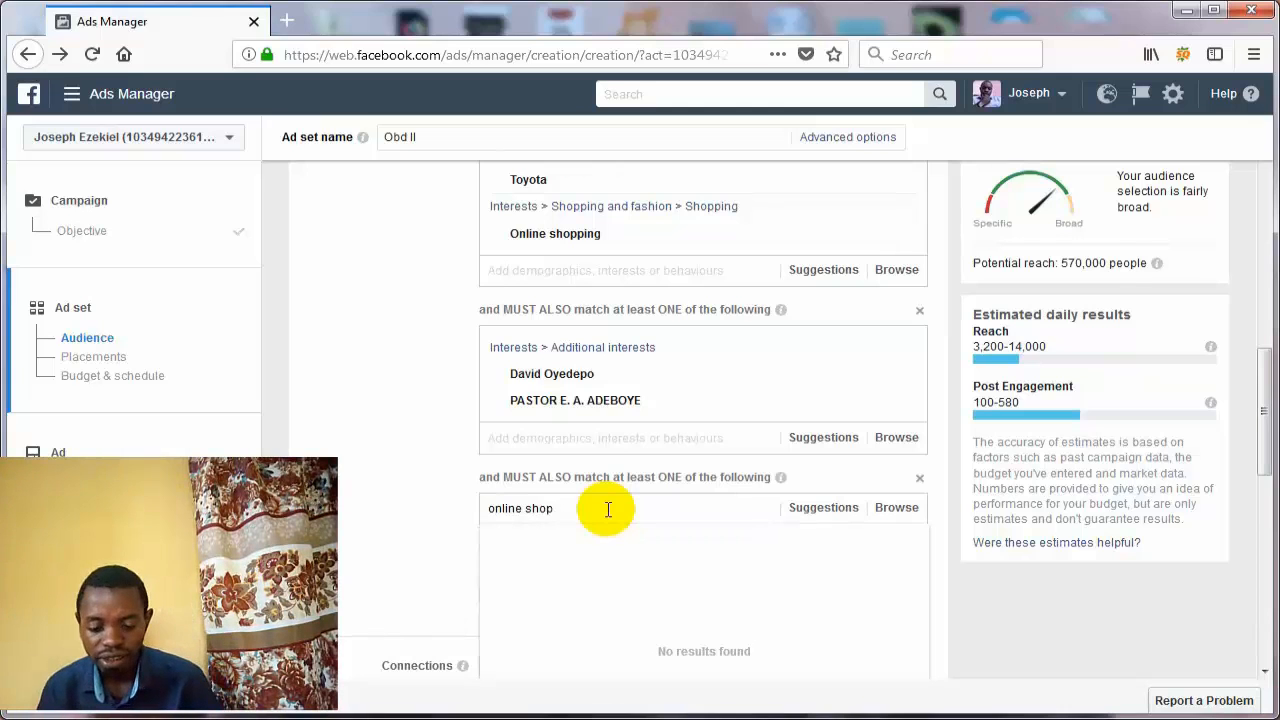
pyautogui.write('ping')
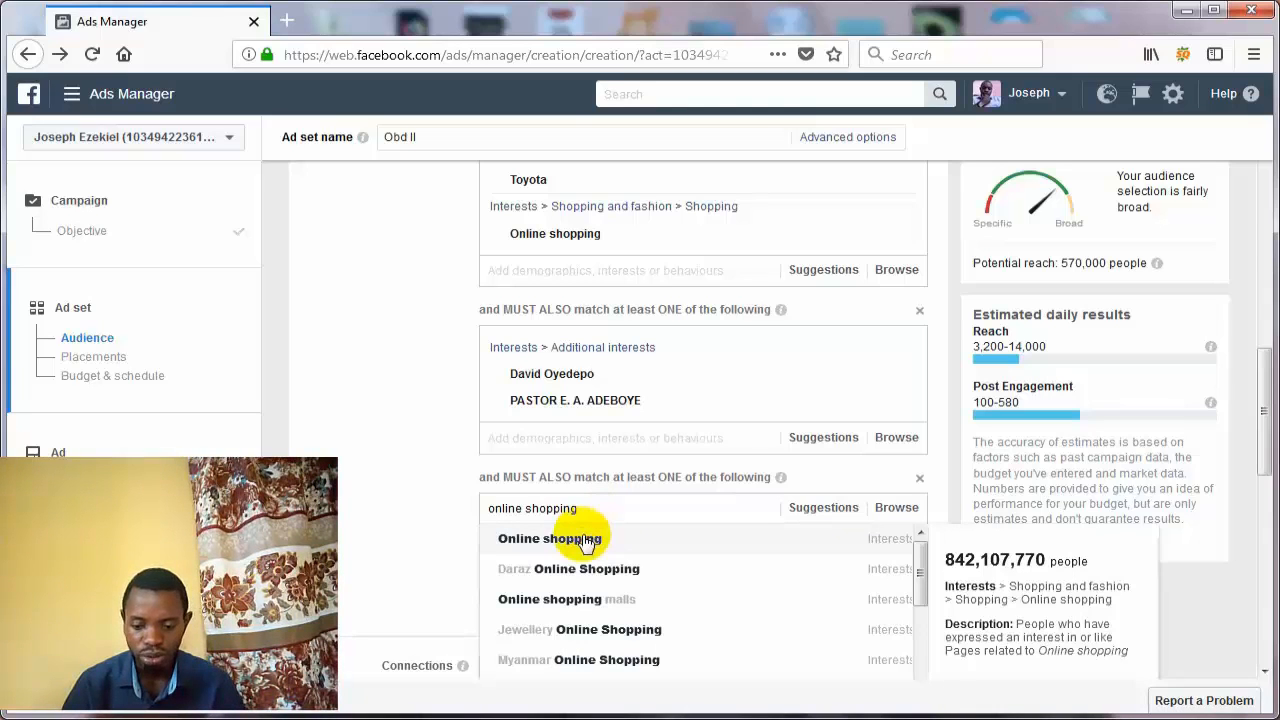
pyautogui.click(585, 541)
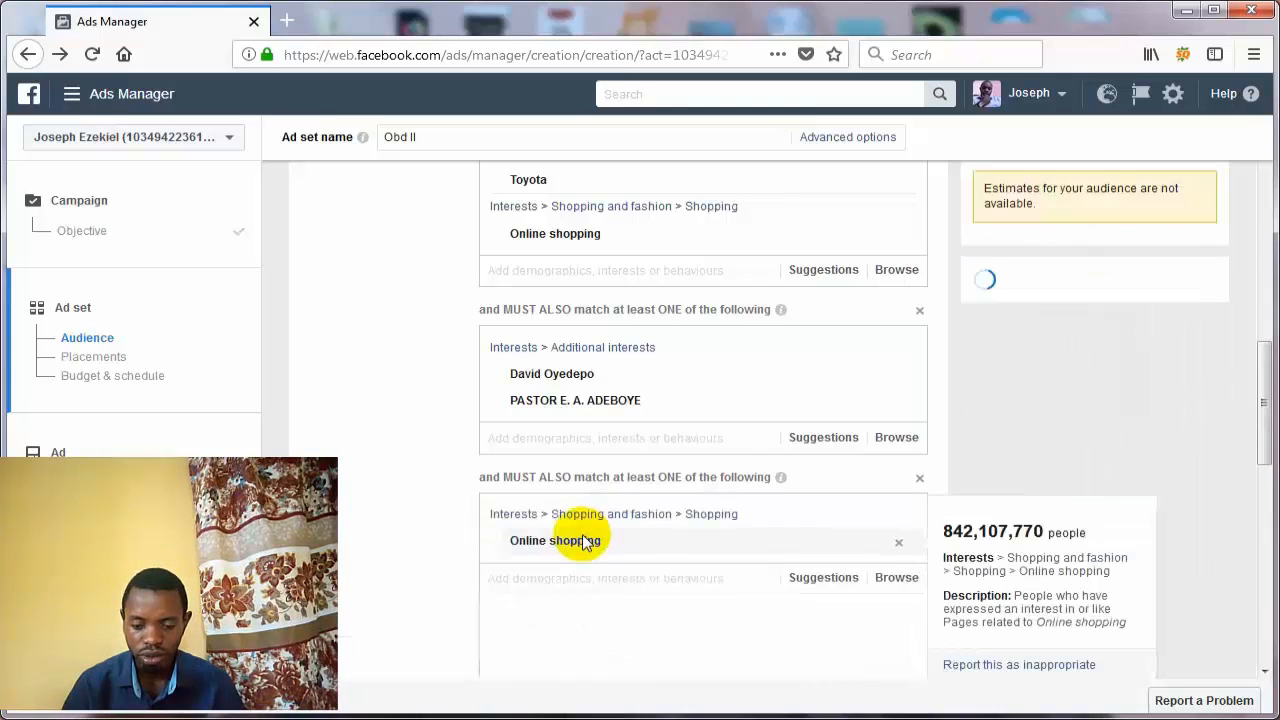
pyautogui.click(419, 502)
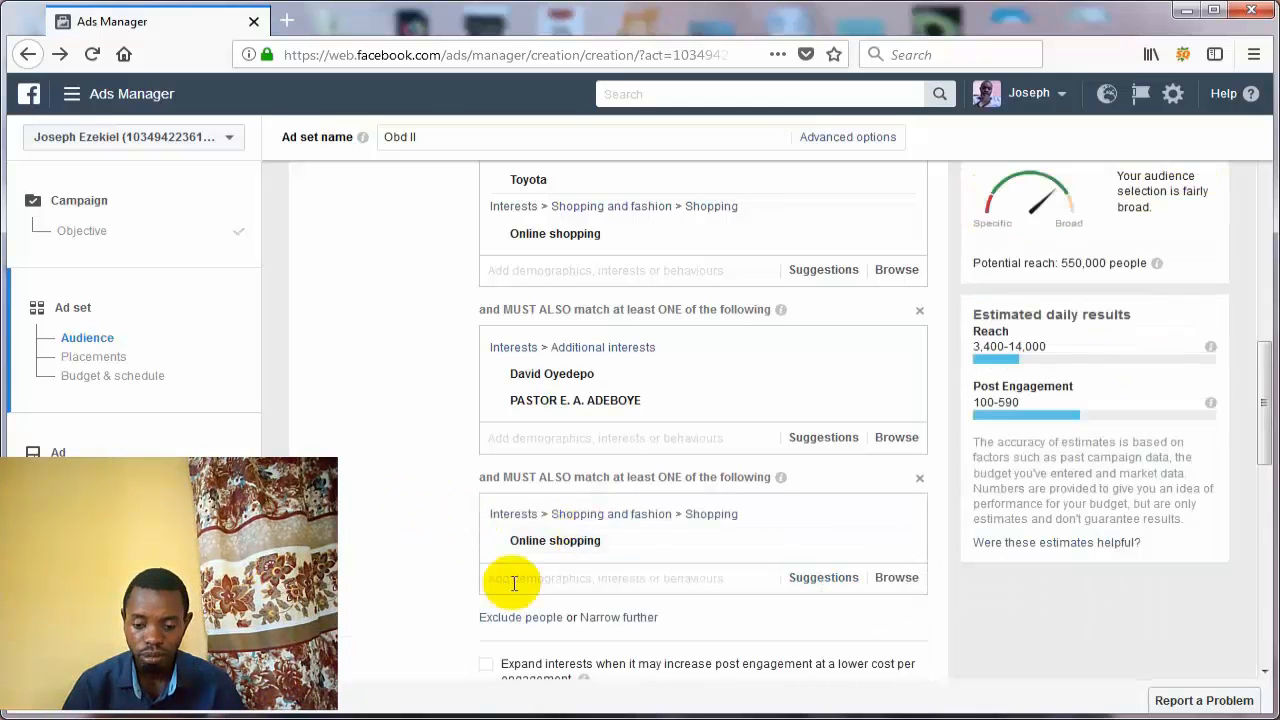
pyautogui.click(625, 586)
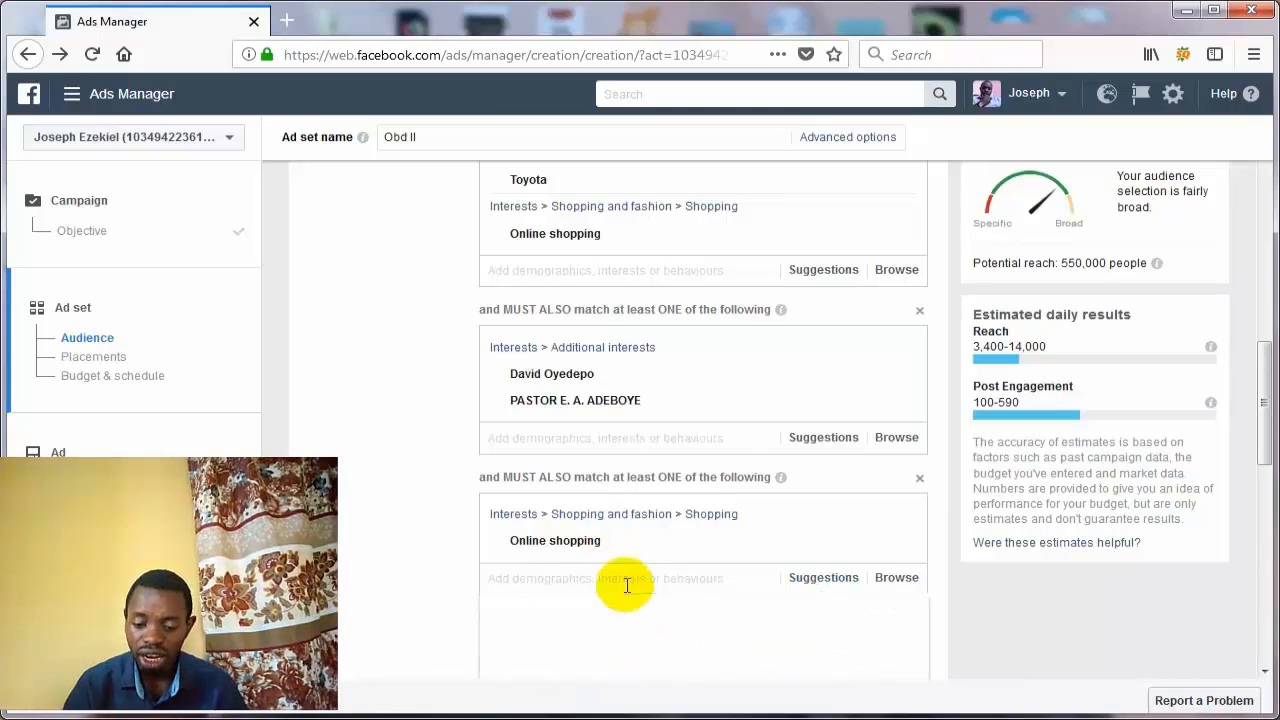
pyautogui.click(438, 561)
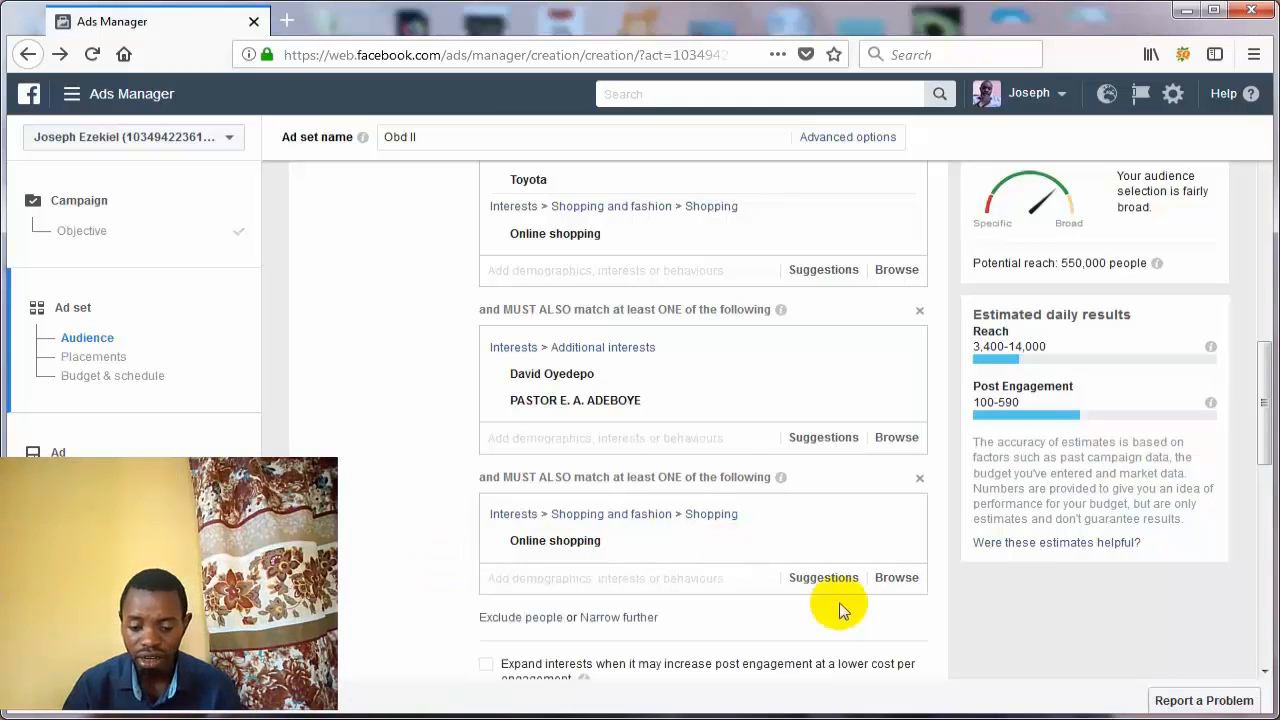
# - Narrow the audience further with a third must-also-match condition containing the "Toyota" interest
pyautogui.moveTo(1267, 416); pyautogui.dragTo(1266, 457)
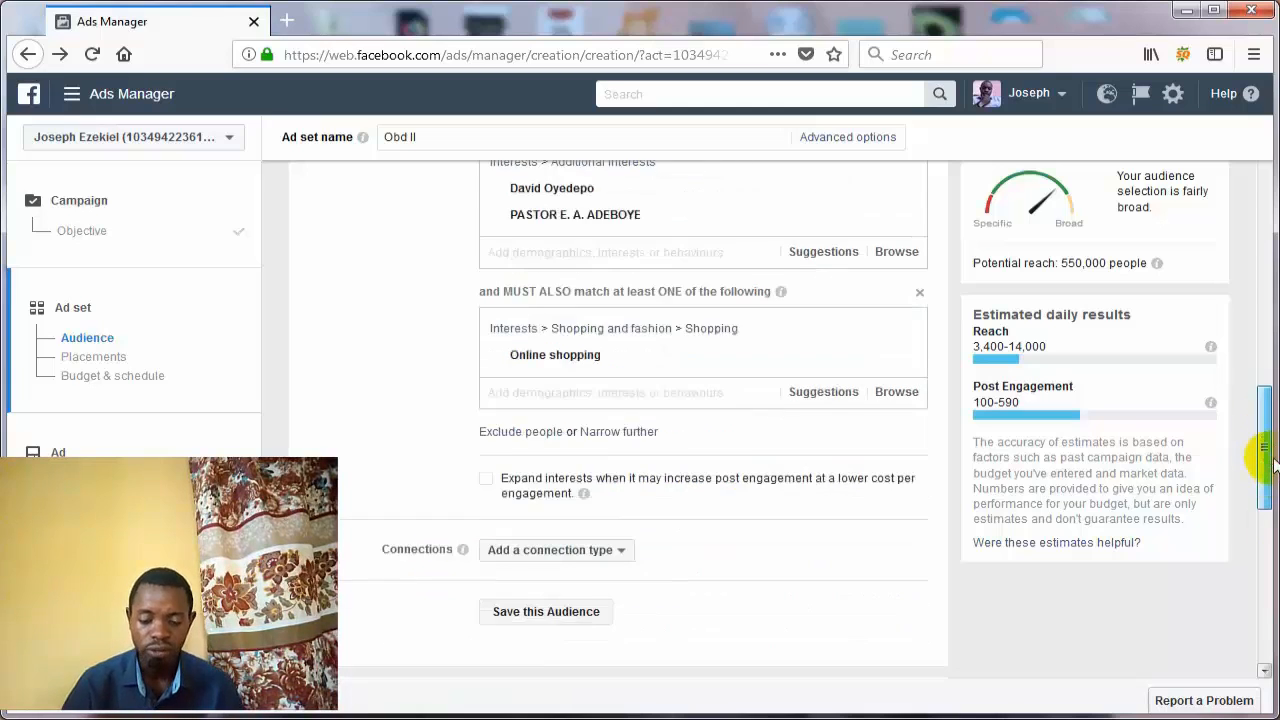
pyautogui.click(605, 427)
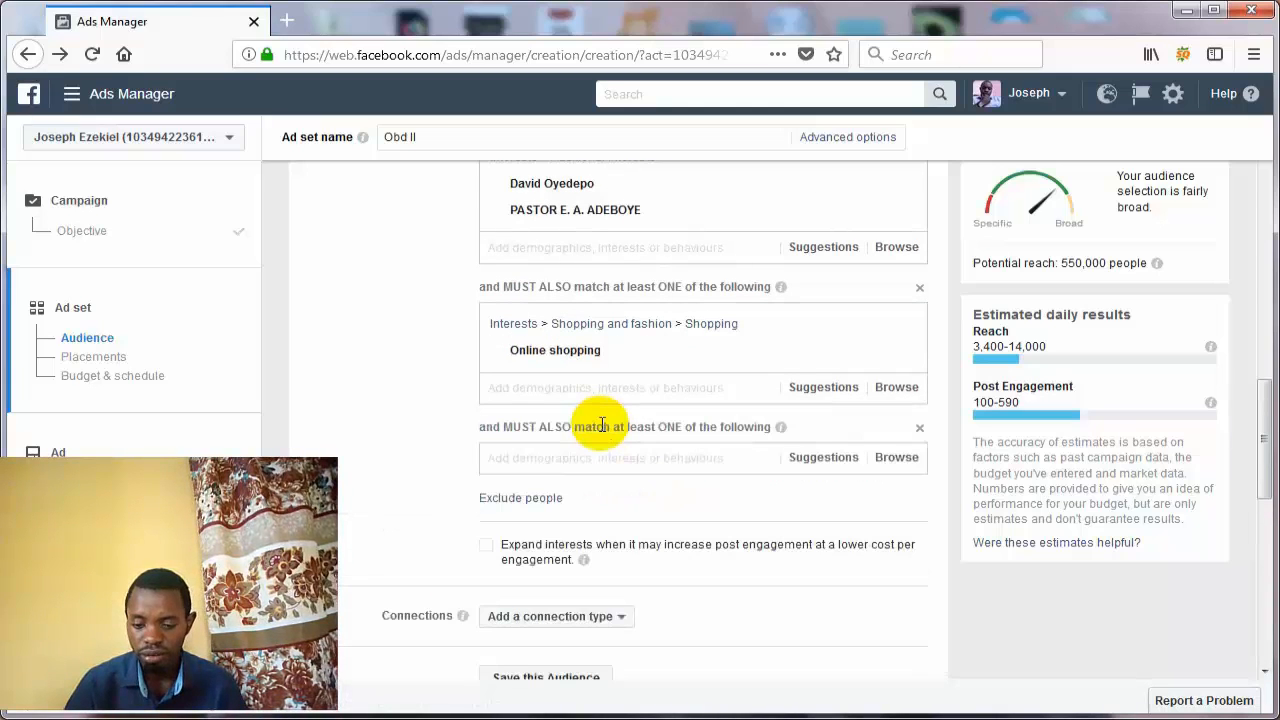
pyautogui.click(608, 457)
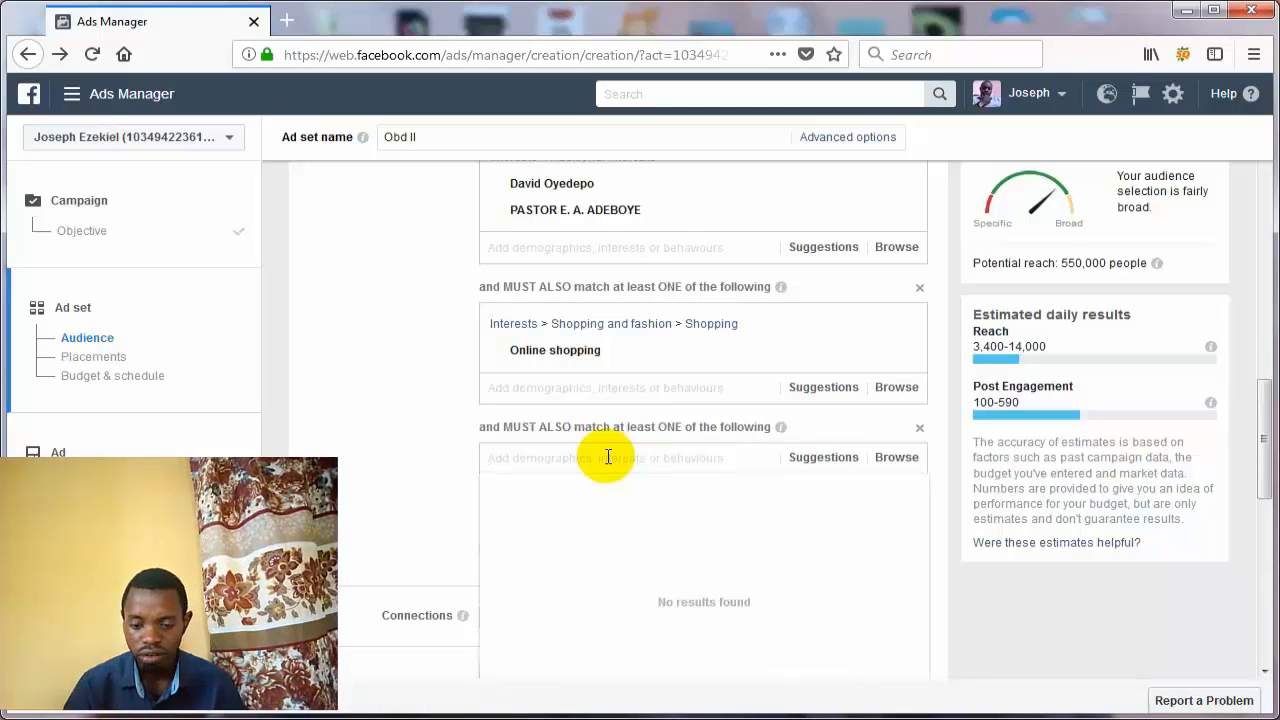
pyautogui.write('toyo')
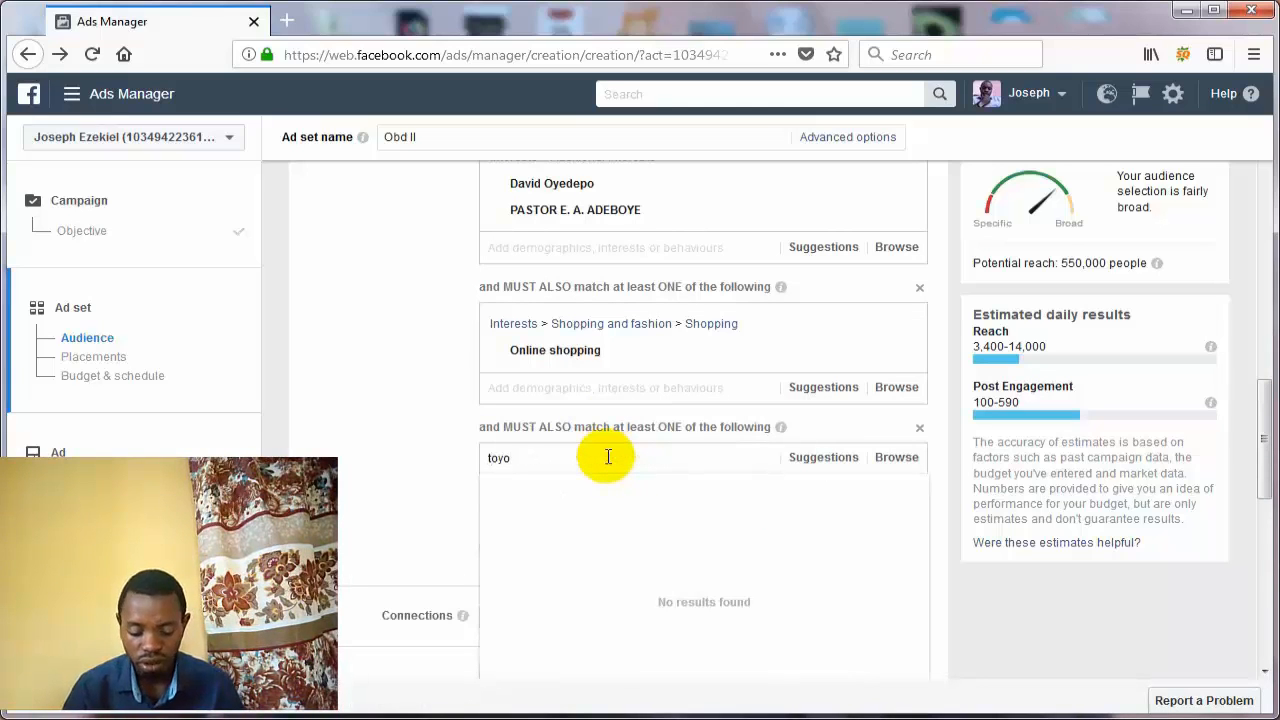
pyautogui.write('ta')
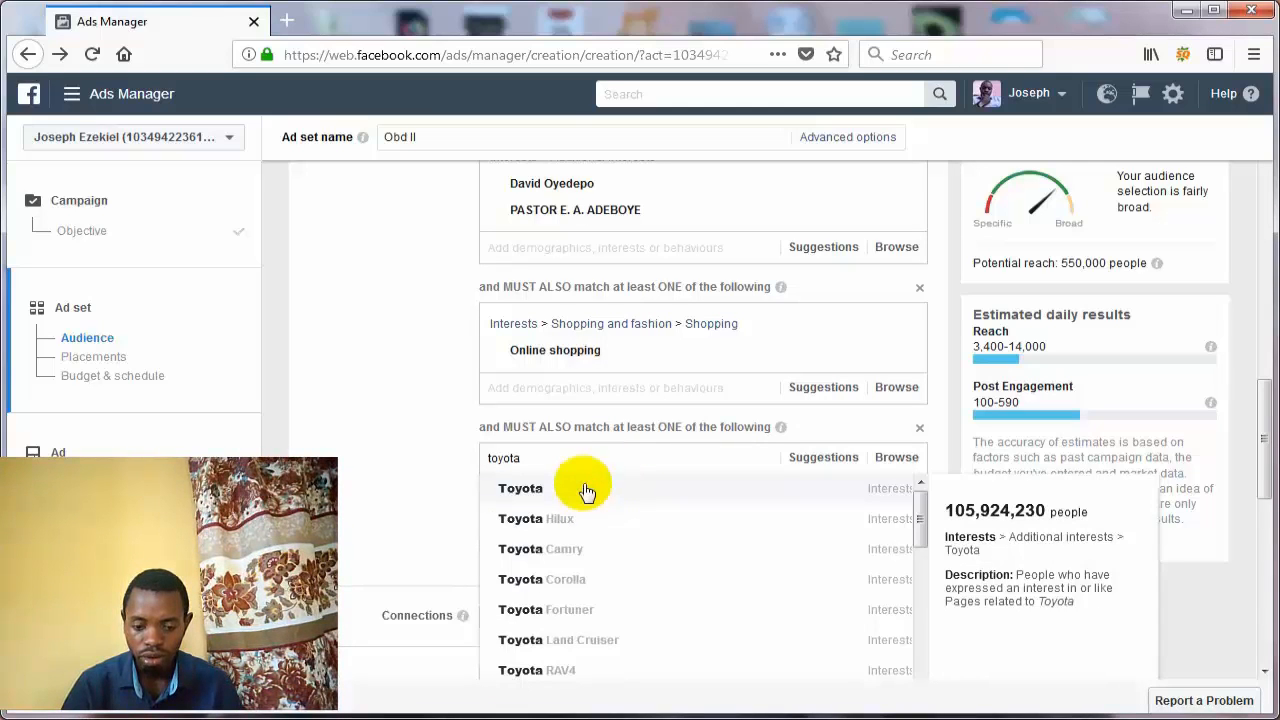
pyautogui.press('Return')
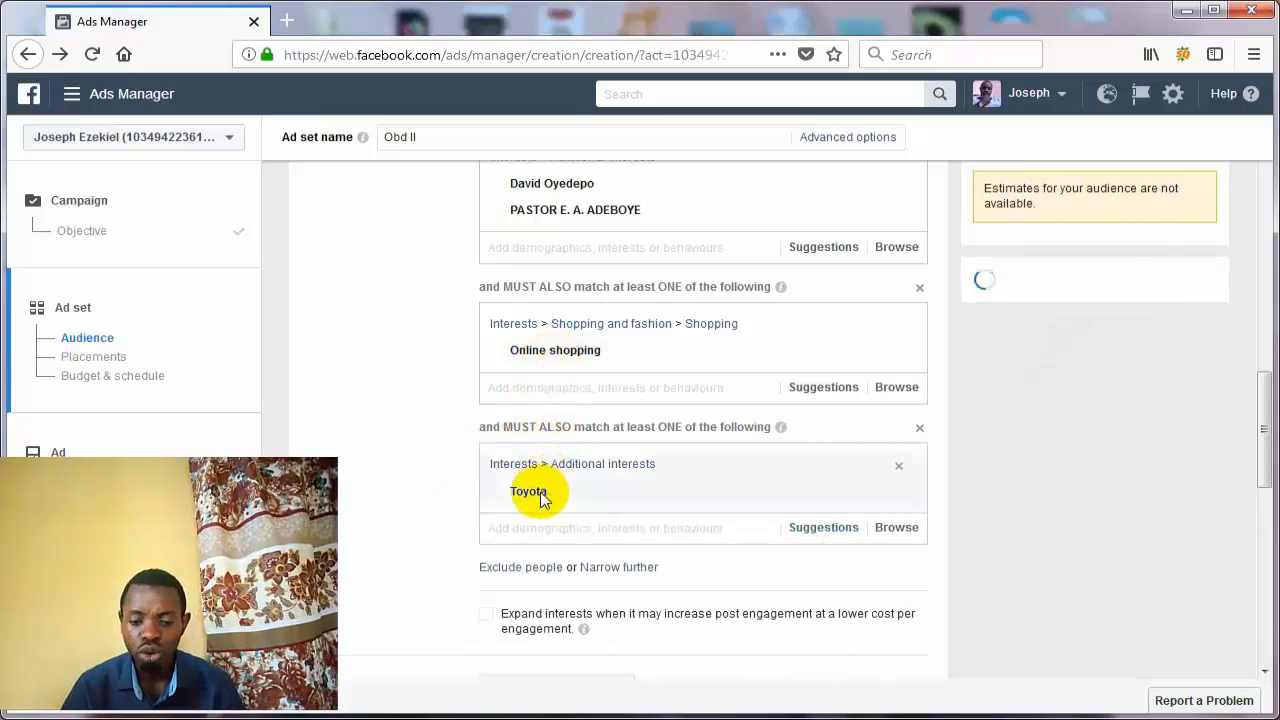
# - Narrow the audience further with a must-also-match condition containing the "Jumia" interest, and enable interest expansion for a lower cost per engagement
pyautogui.moveTo(600, 352)
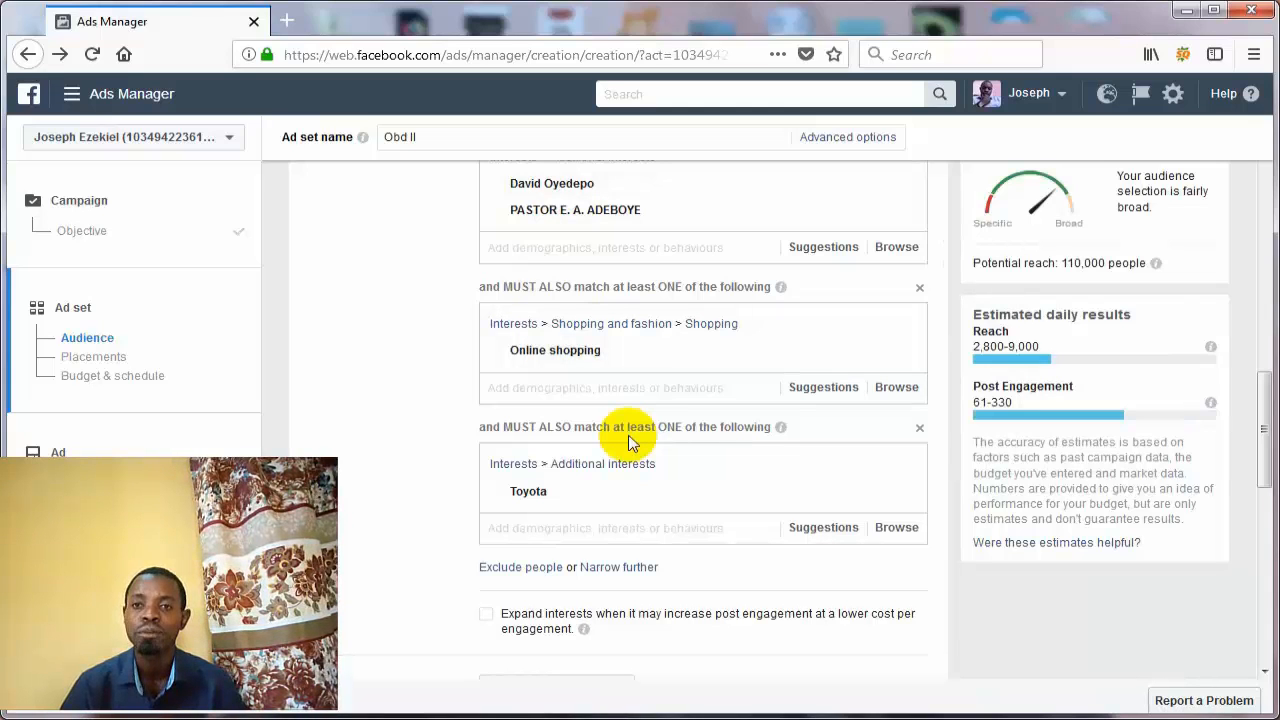
pyautogui.click(607, 568)
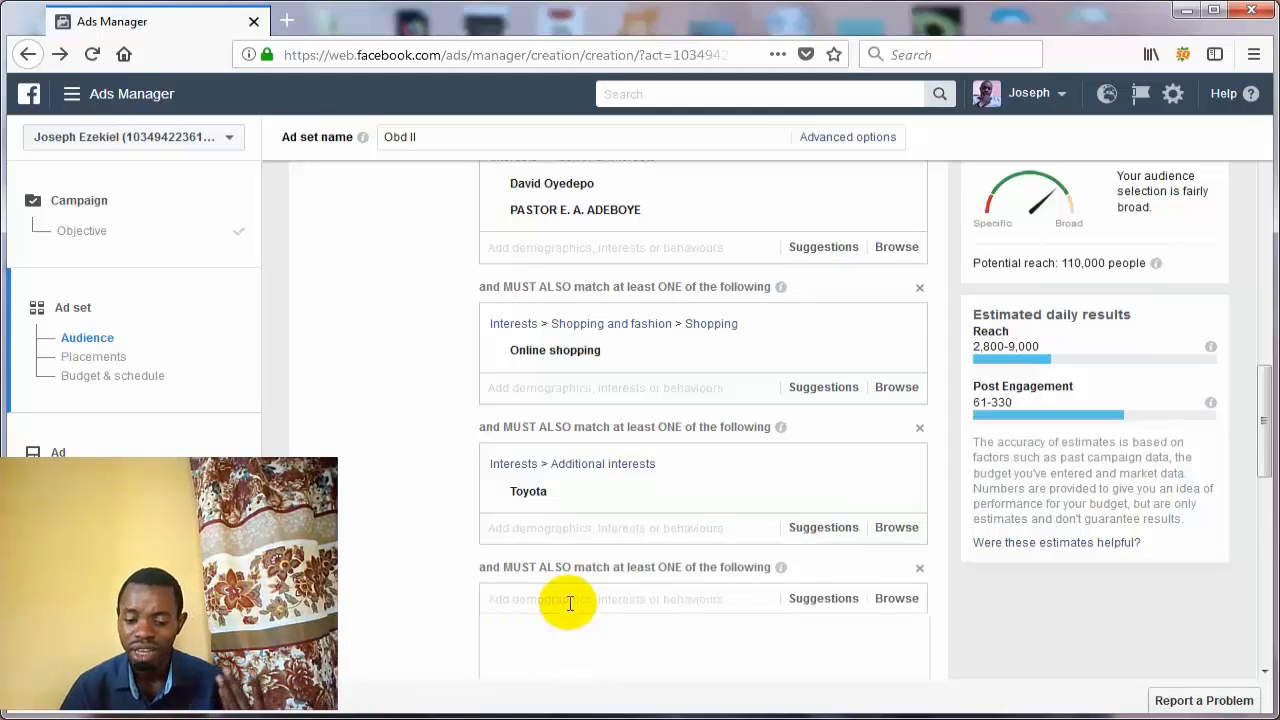
pyautogui.write('jumia')
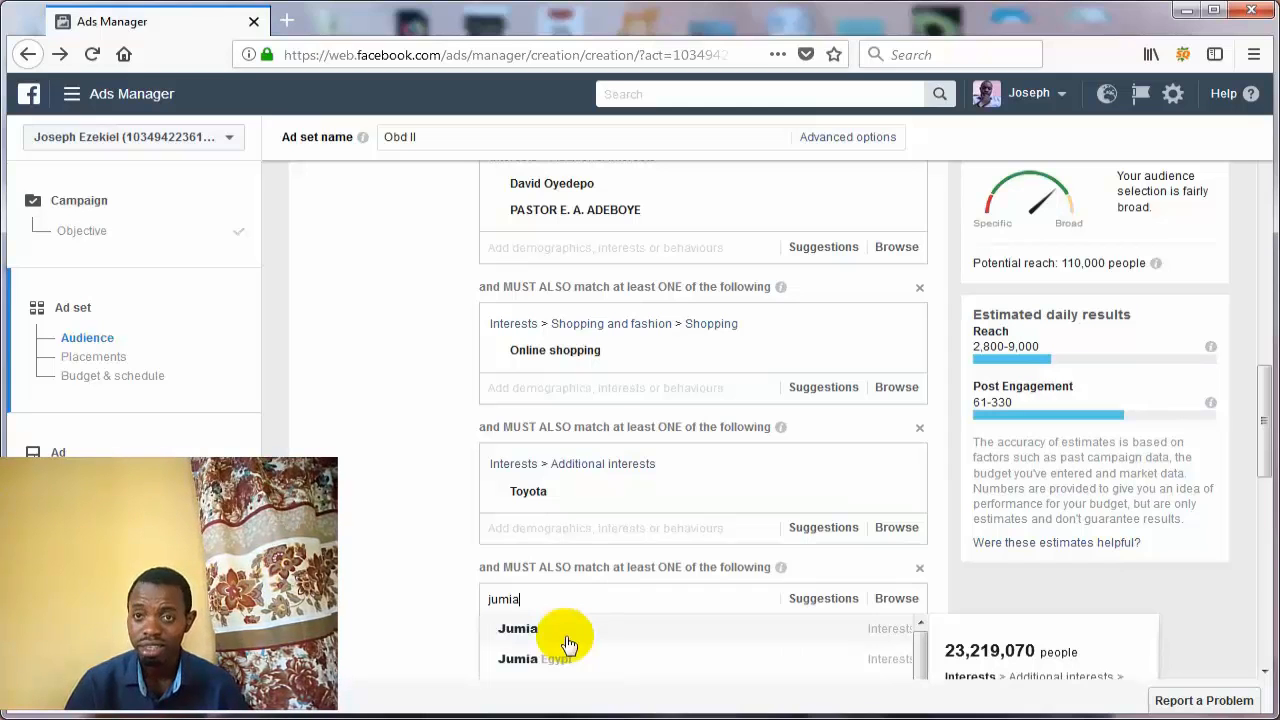
pyautogui.click(578, 630)
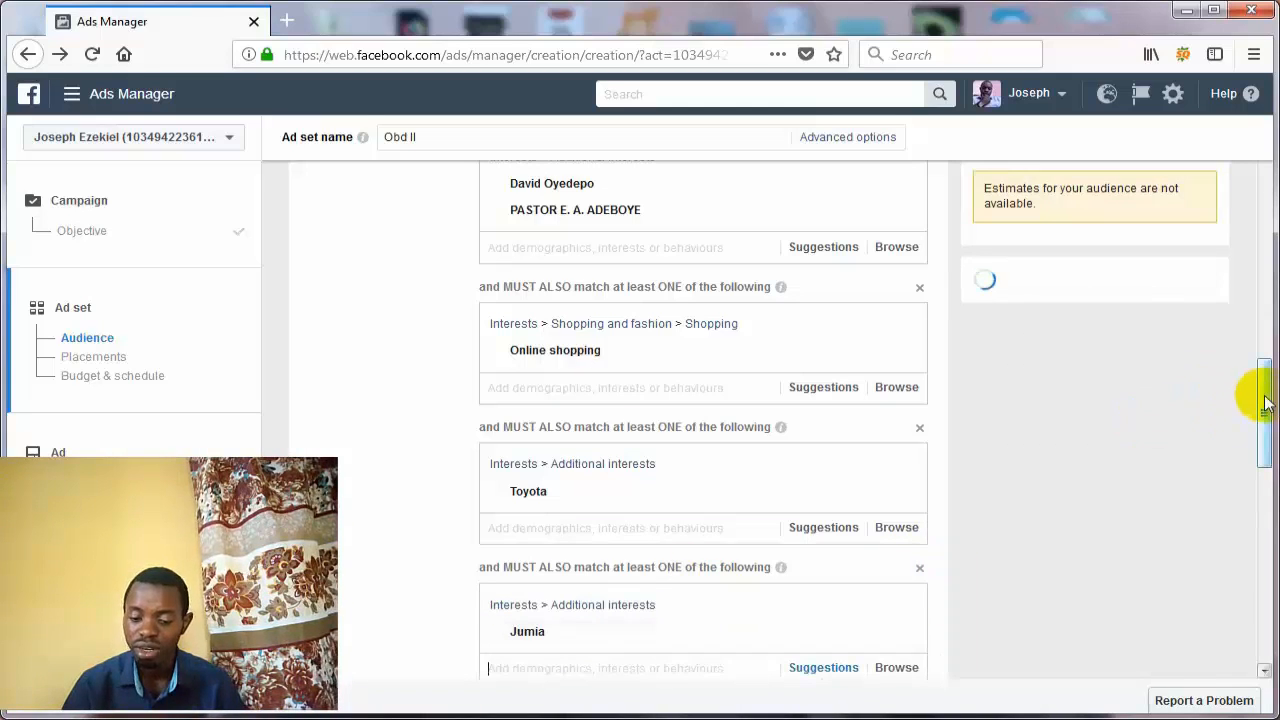
pyautogui.moveTo(1265, 400); pyautogui.dragTo(1257, 436)
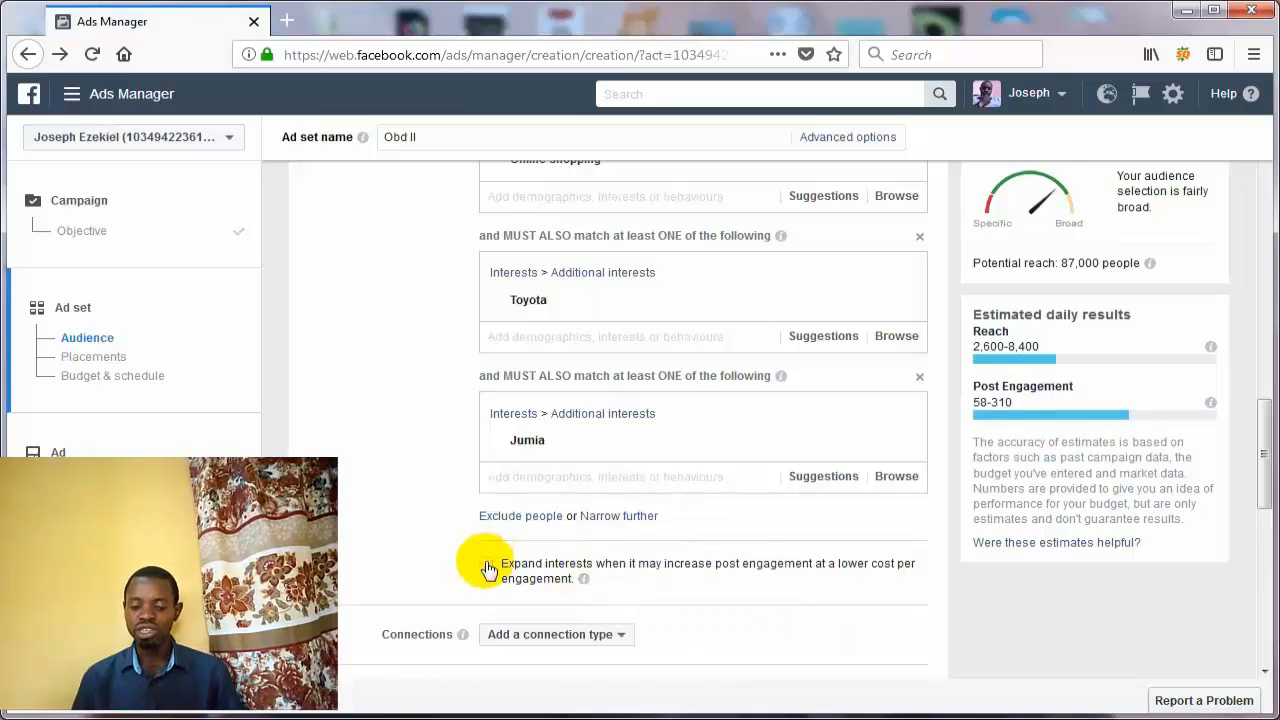
pyautogui.click(664, 588)
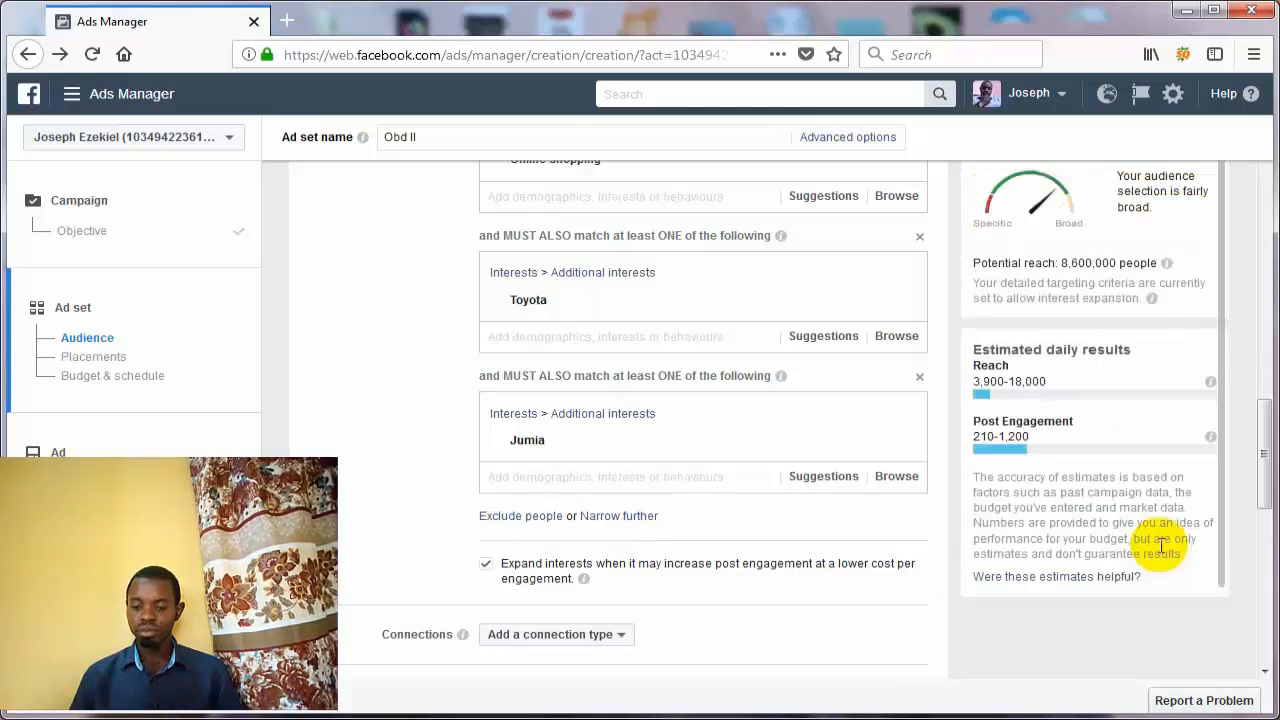
# - Add a Facebook Pages connection that excludes people who like the F & T Store Page
pyautogui.scroll(-2, 1268, 478)
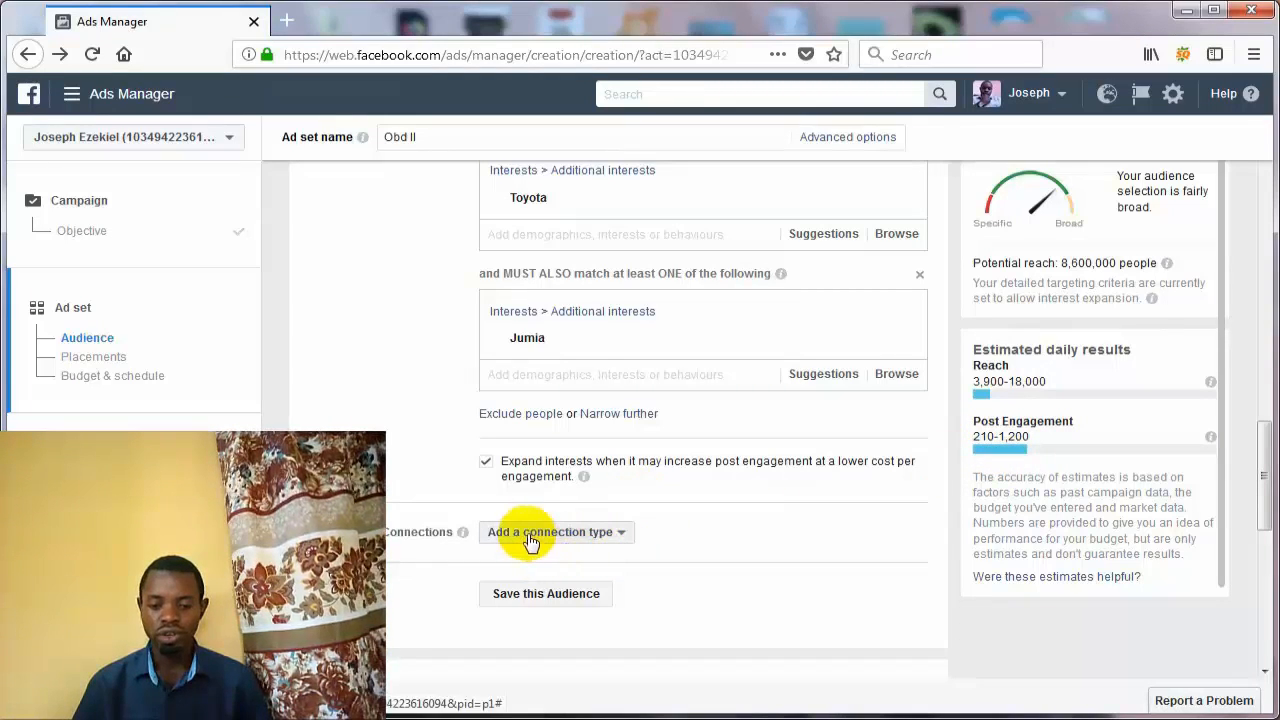
pyautogui.moveTo(464, 536)
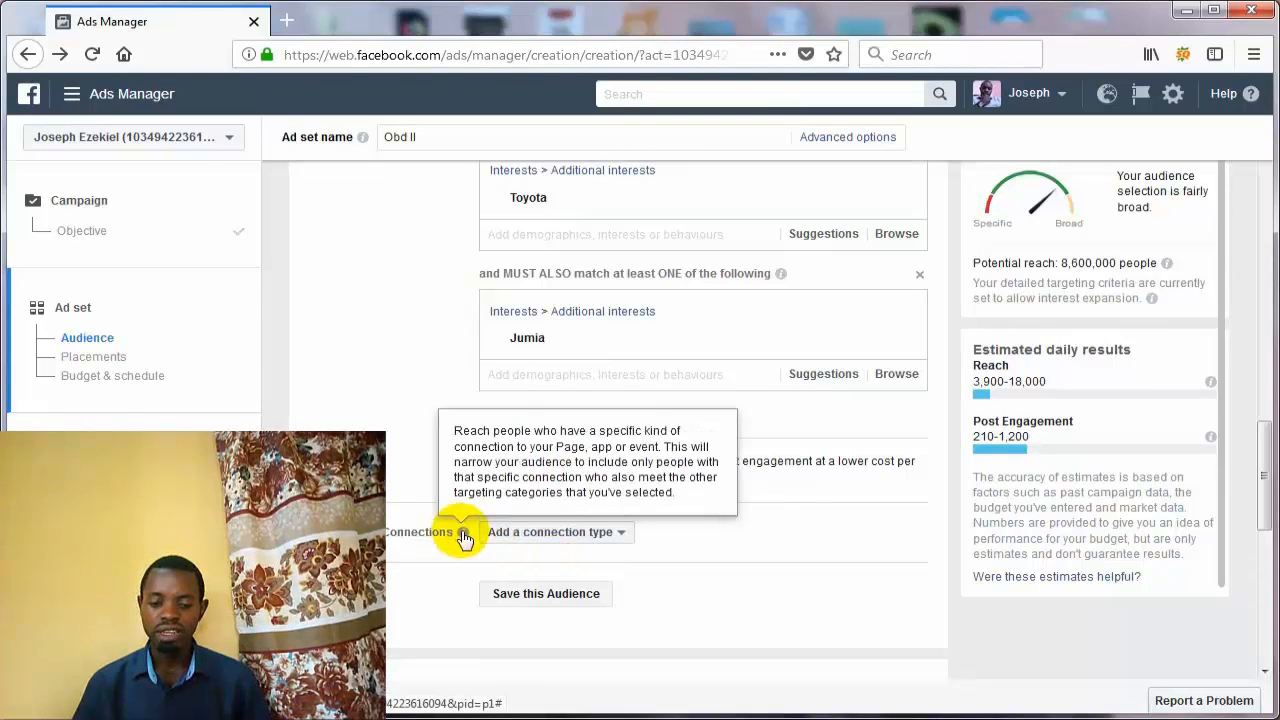
pyautogui.click(540, 536)
pyautogui.moveTo(557, 457)
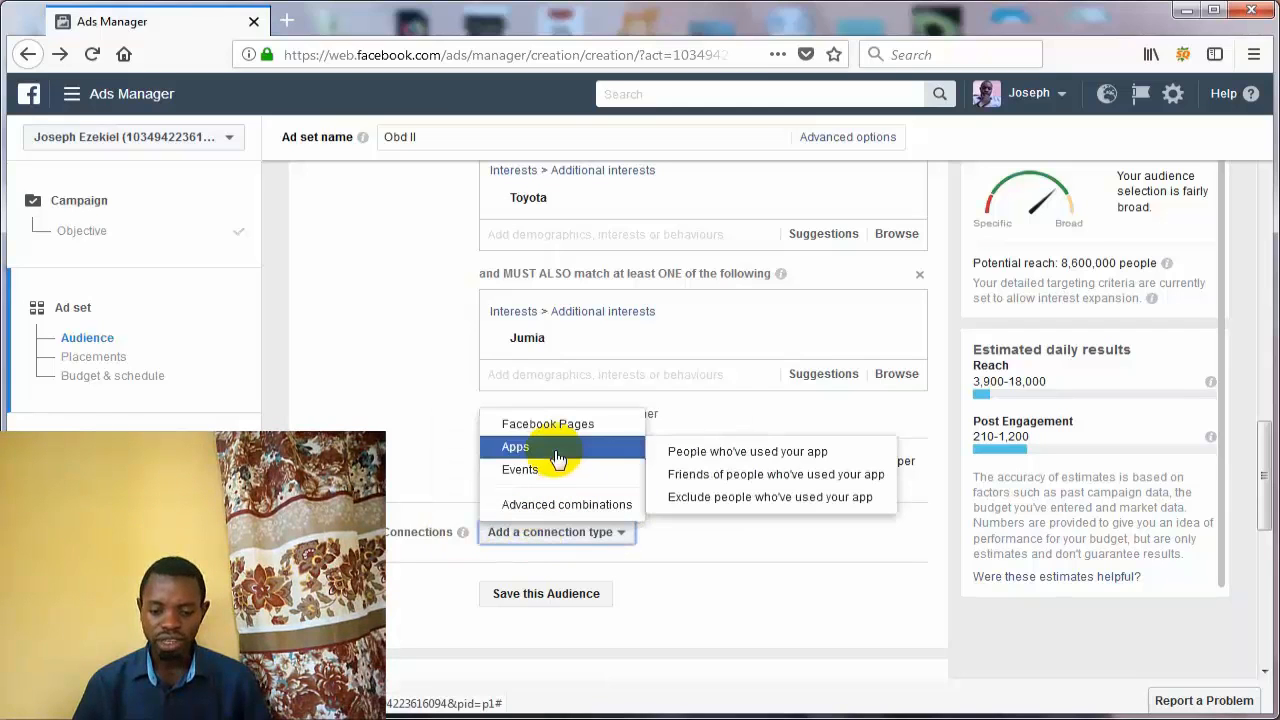
pyautogui.moveTo(545, 426)
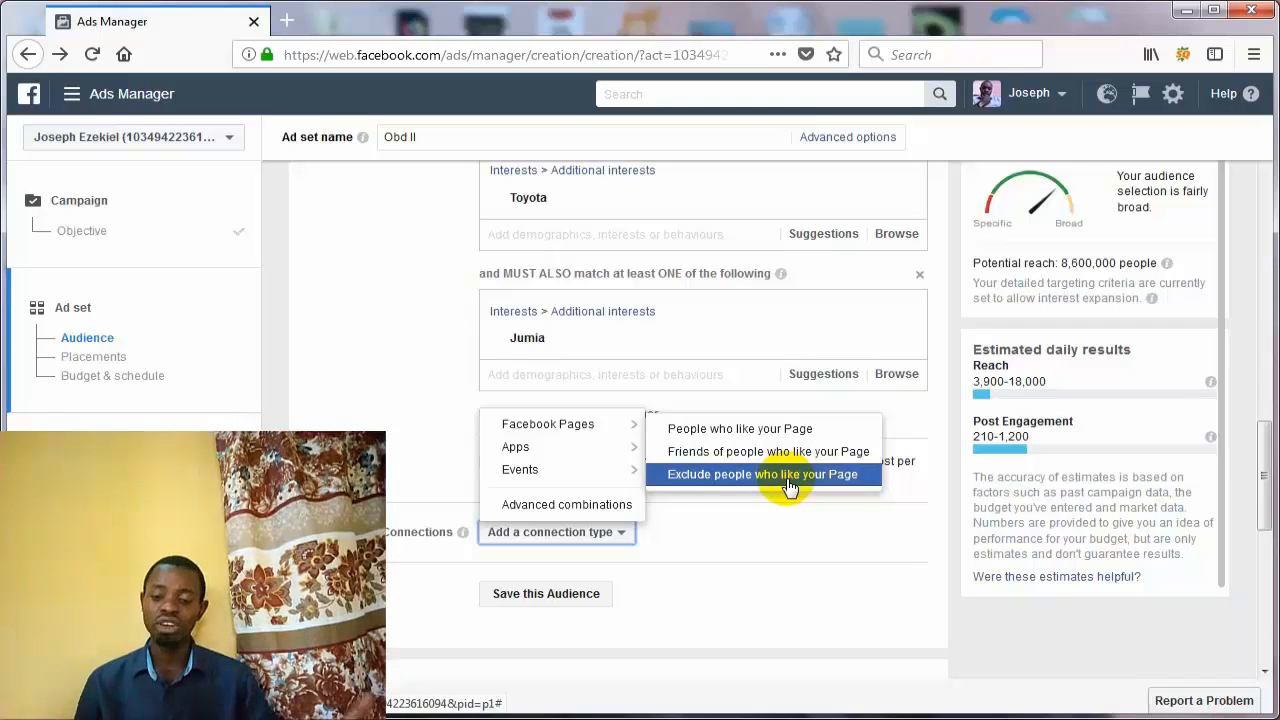
pyautogui.click(789, 482)
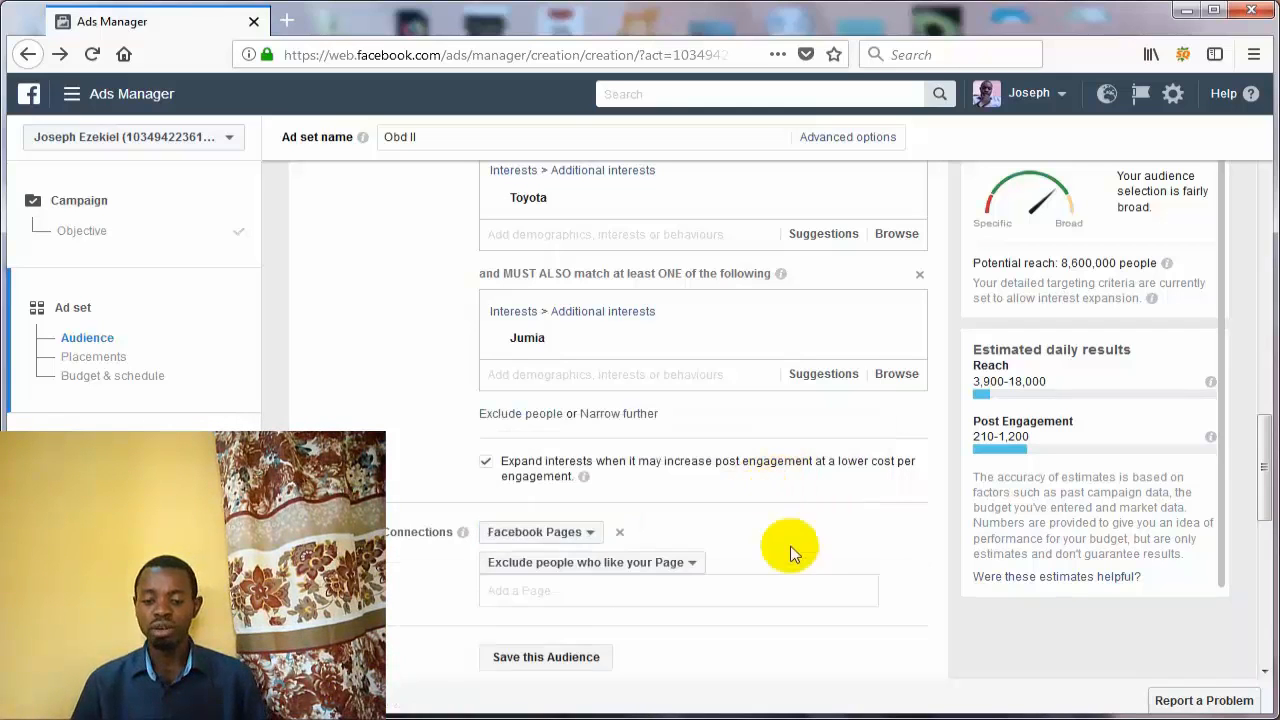
pyautogui.click(652, 595)
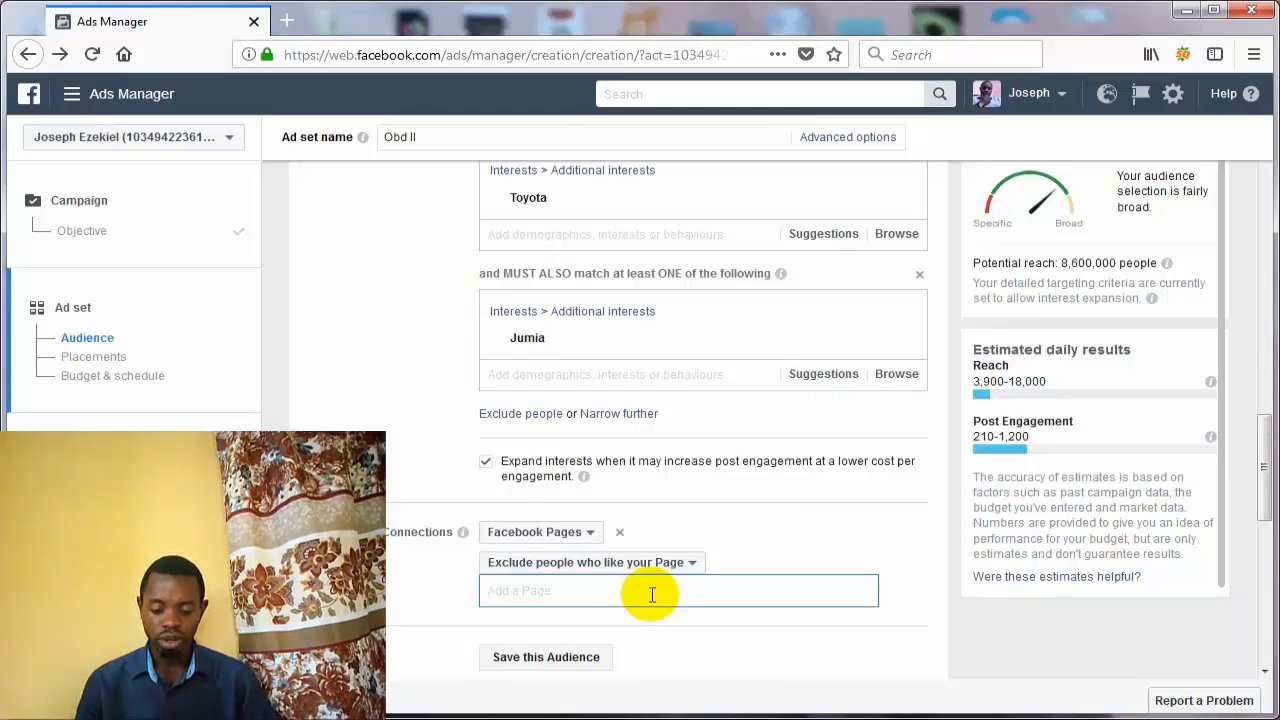
pyautogui.write('f')
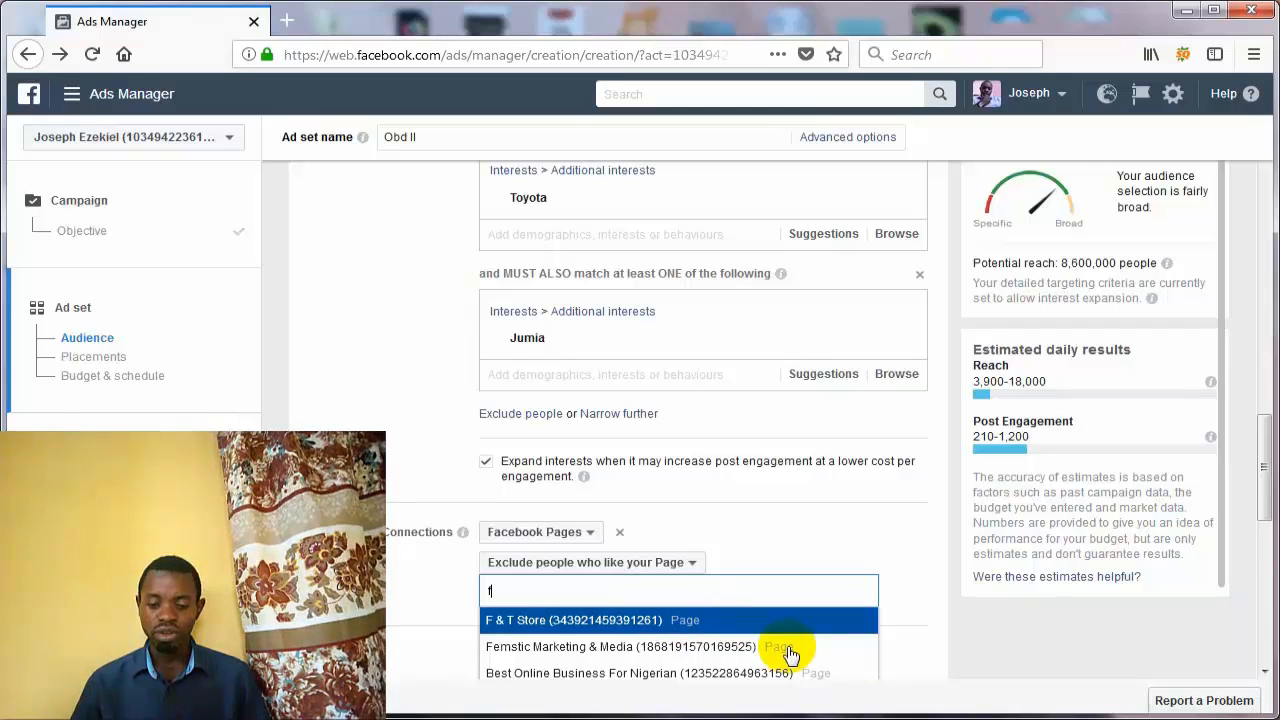
pyautogui.press('Return')
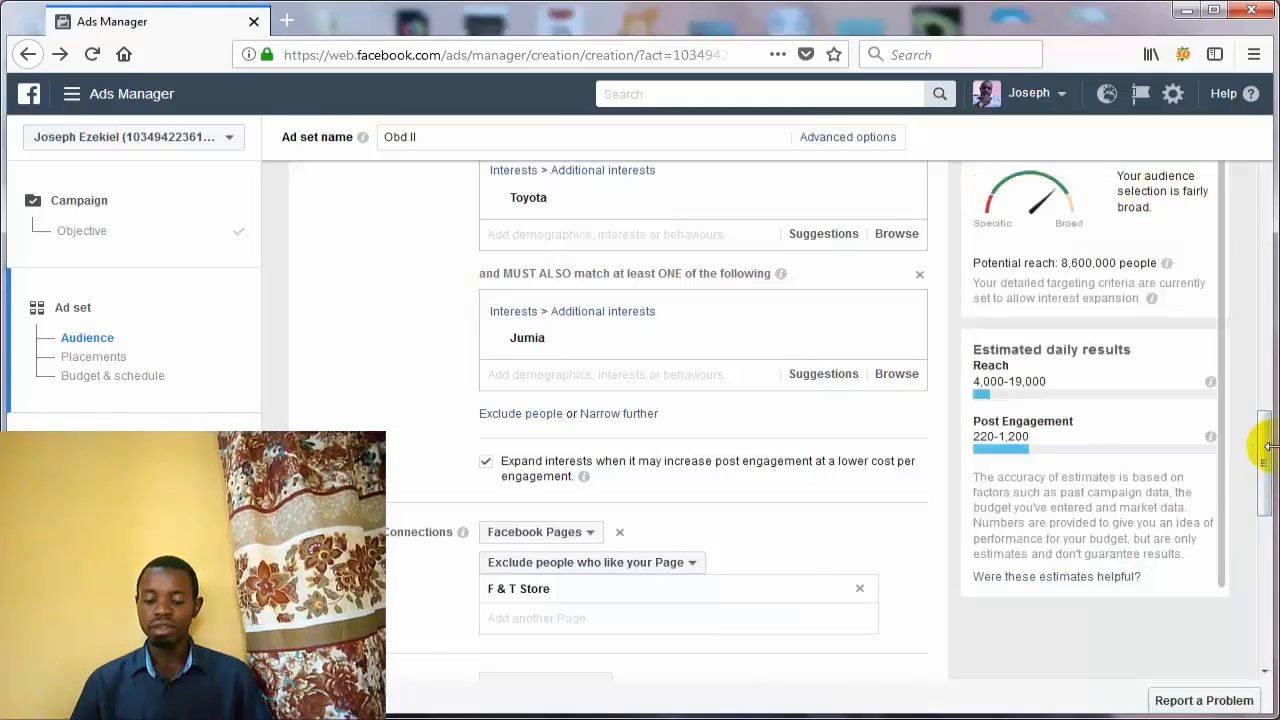
# - Save this audience under the name "OBD II"
pyautogui.moveTo(1266, 440); pyautogui.dragTo(1268, 520)
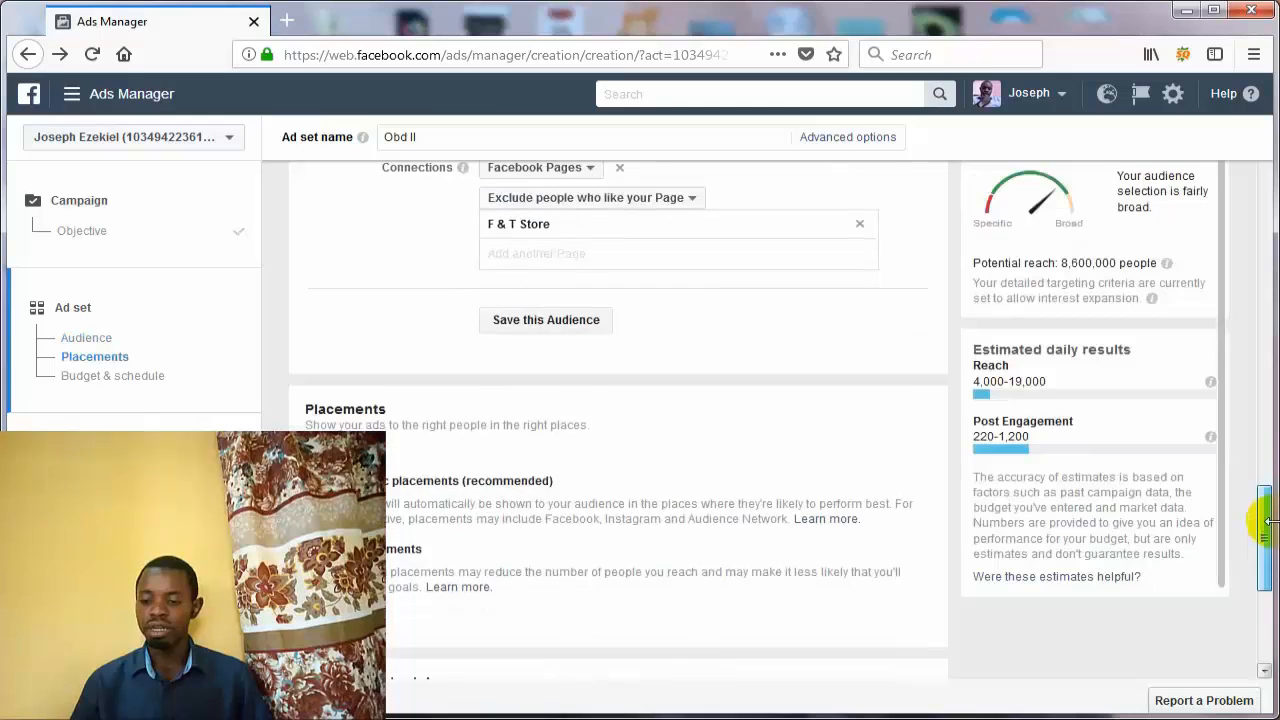
pyautogui.click(533, 318)
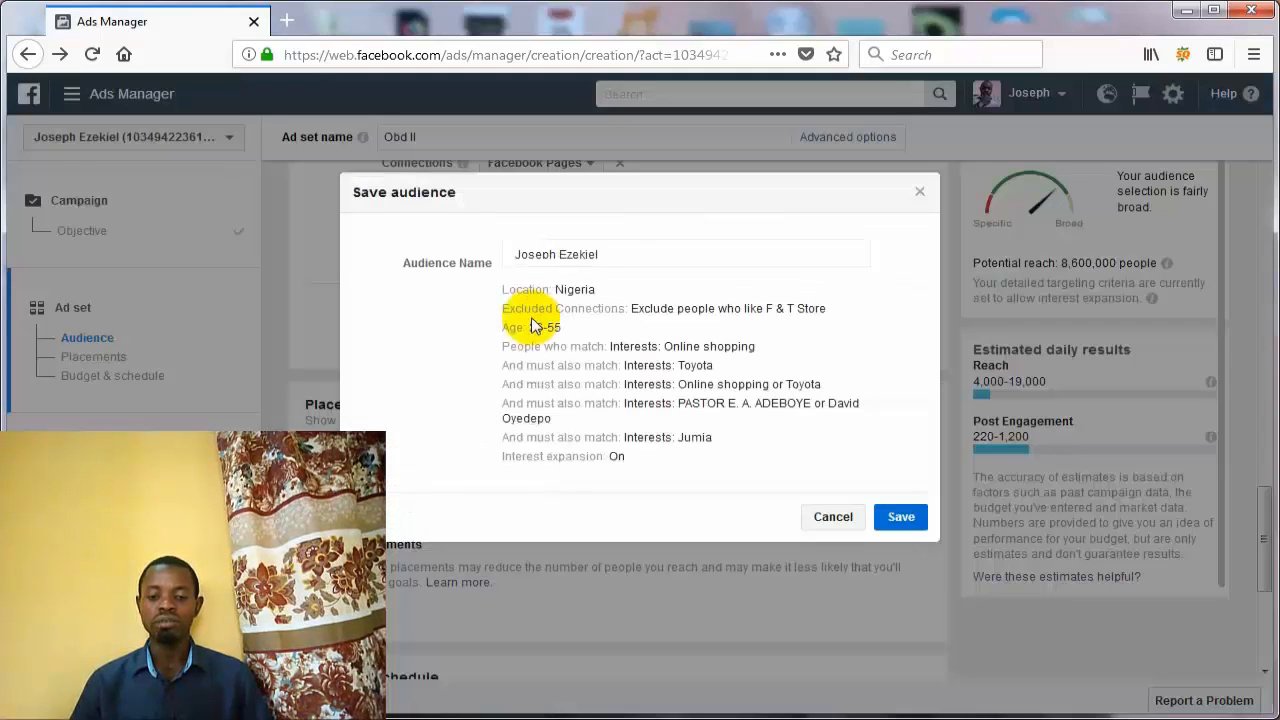
pyautogui.click(616, 255)
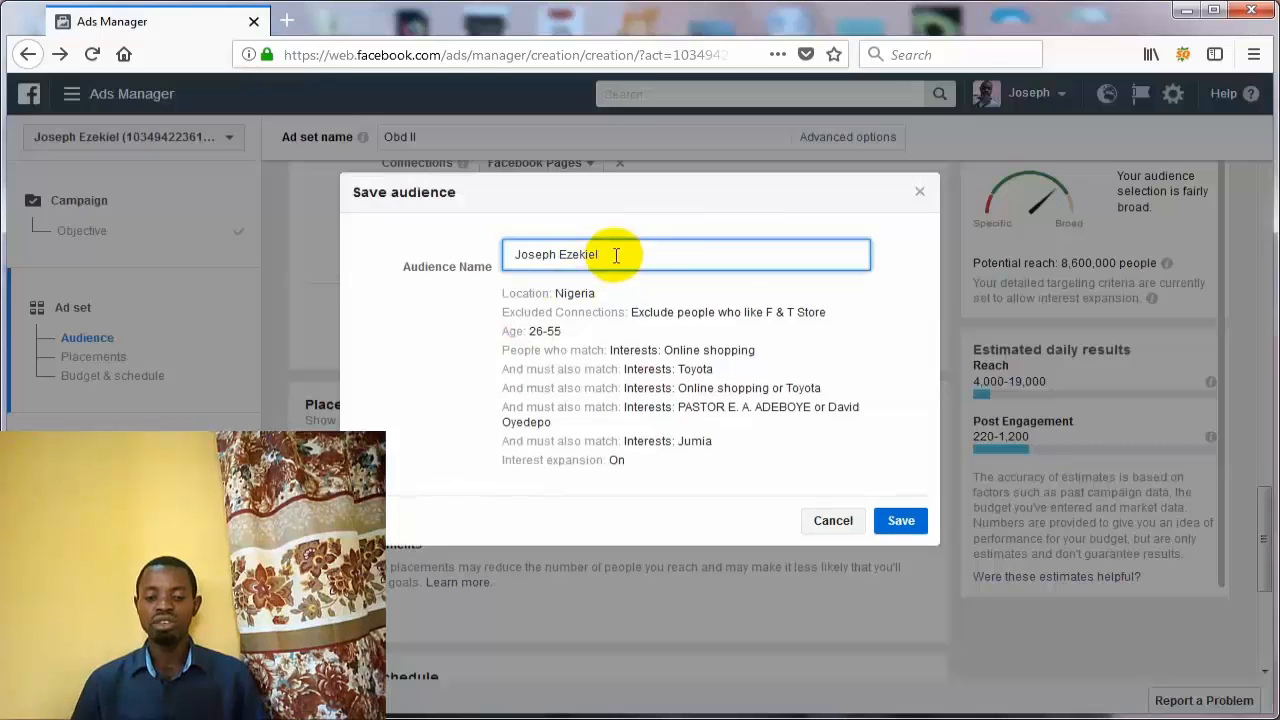
pyautogui.tripleClick(616, 255)
pyautogui.write('OB')
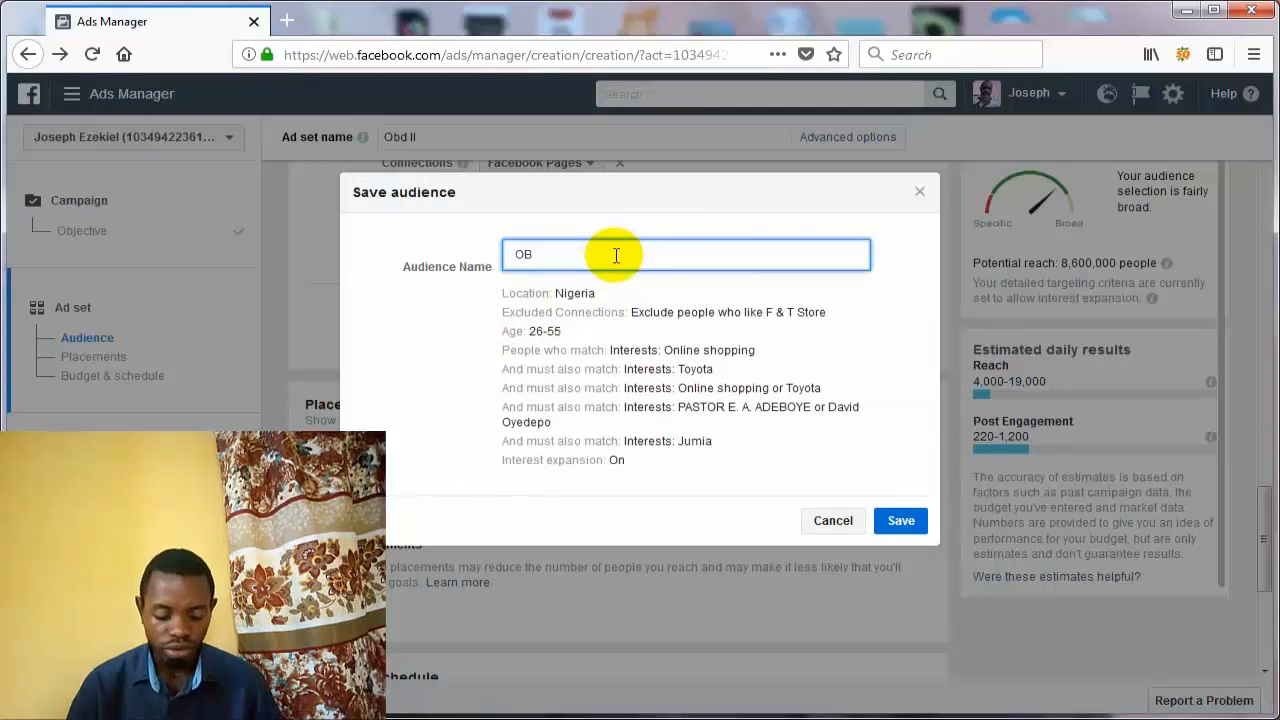
pyautogui.write('d')
pyautogui.press('BackSpace')
pyautogui.write('D II')
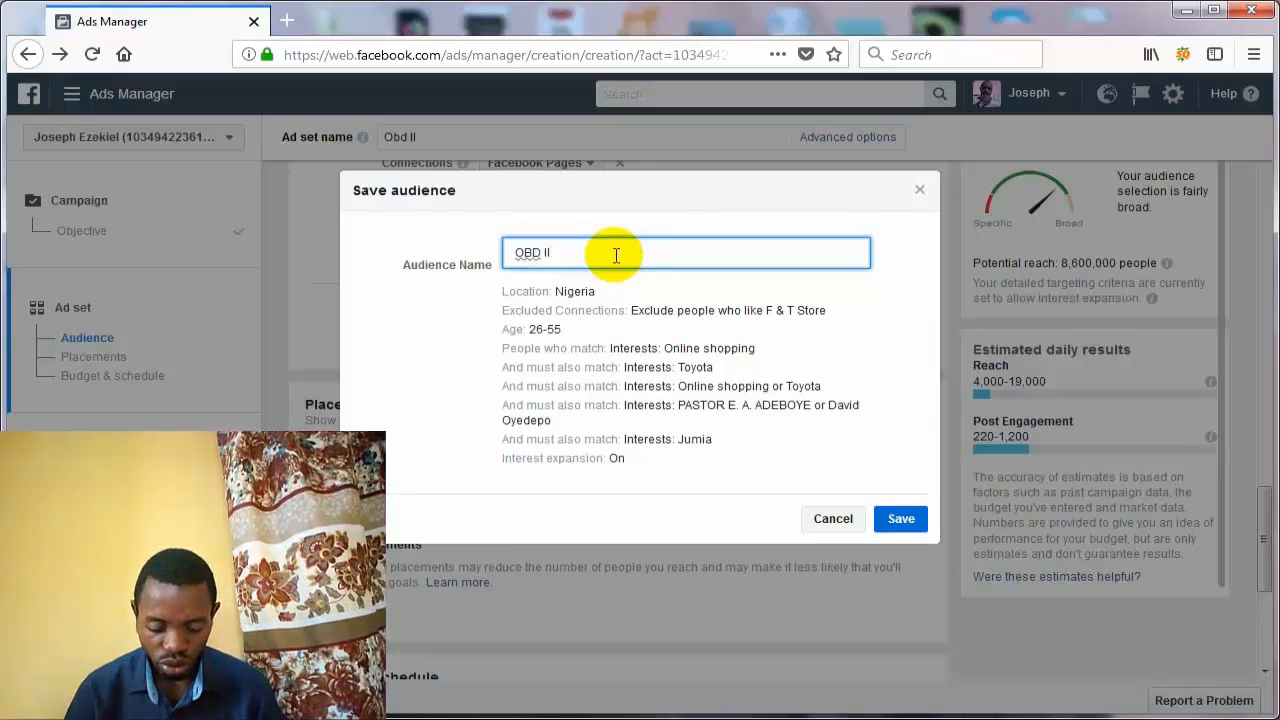
pyautogui.click(901, 526)
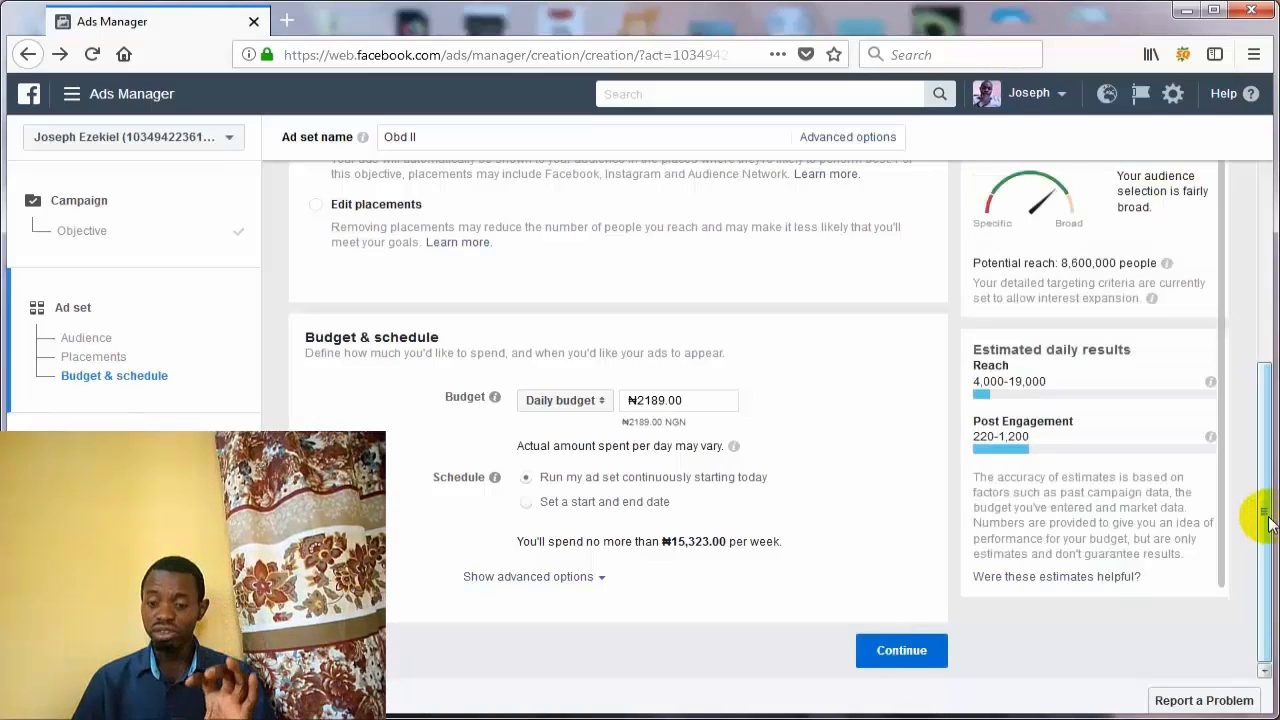
# - Try the lifetime budget type for the ad set and switch it back to daily budget
pyautogui.scroll(3, 1265, 520)
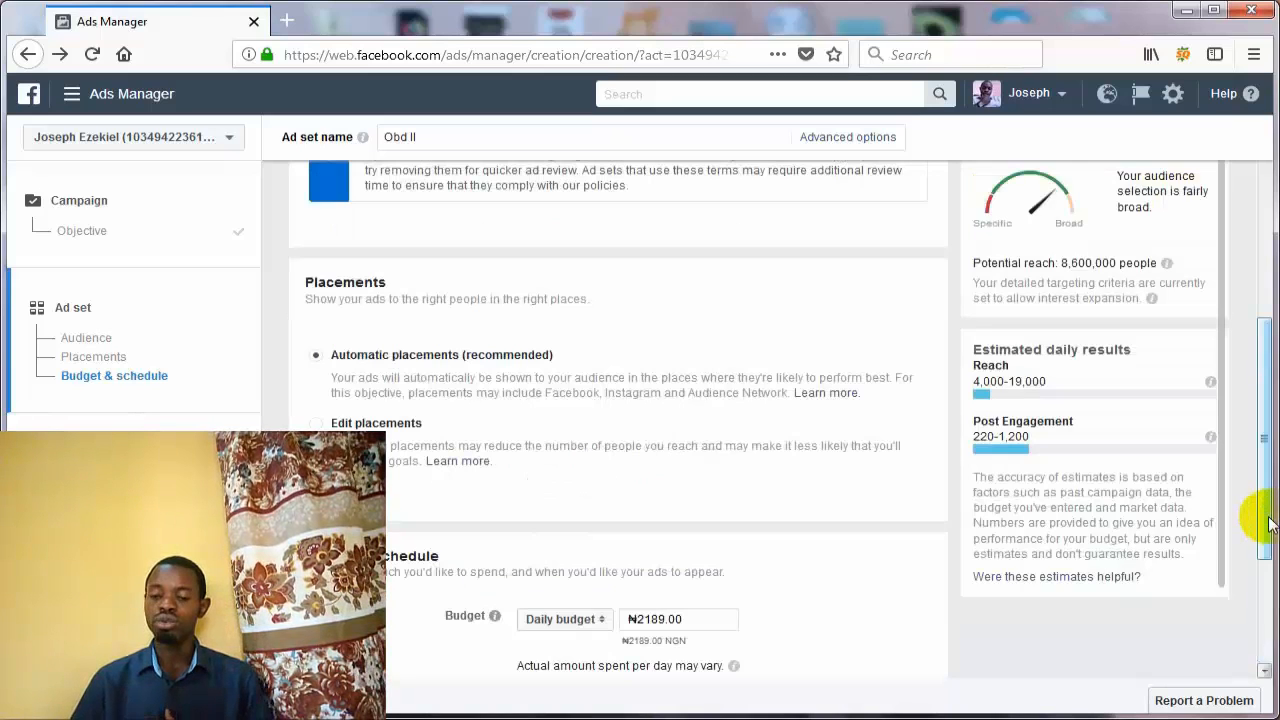
pyautogui.moveTo(1266, 427); pyautogui.dragTo(1270, 615)
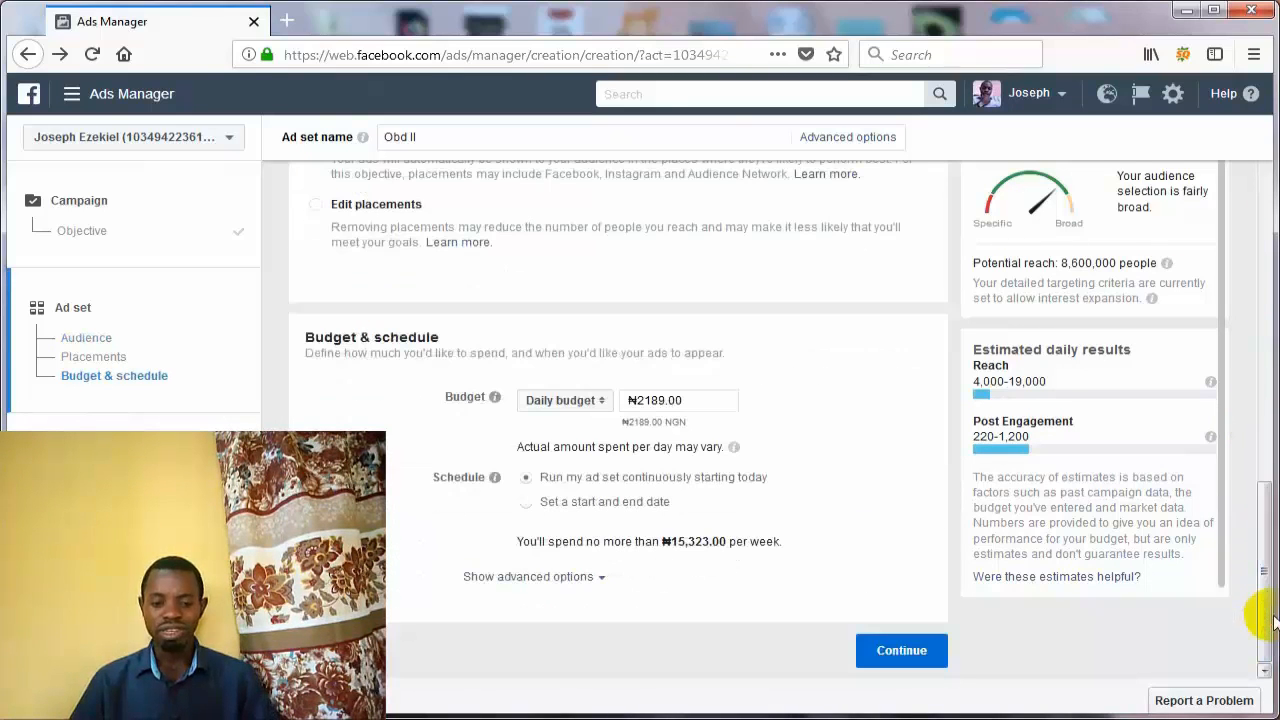
pyautogui.click(668, 401)
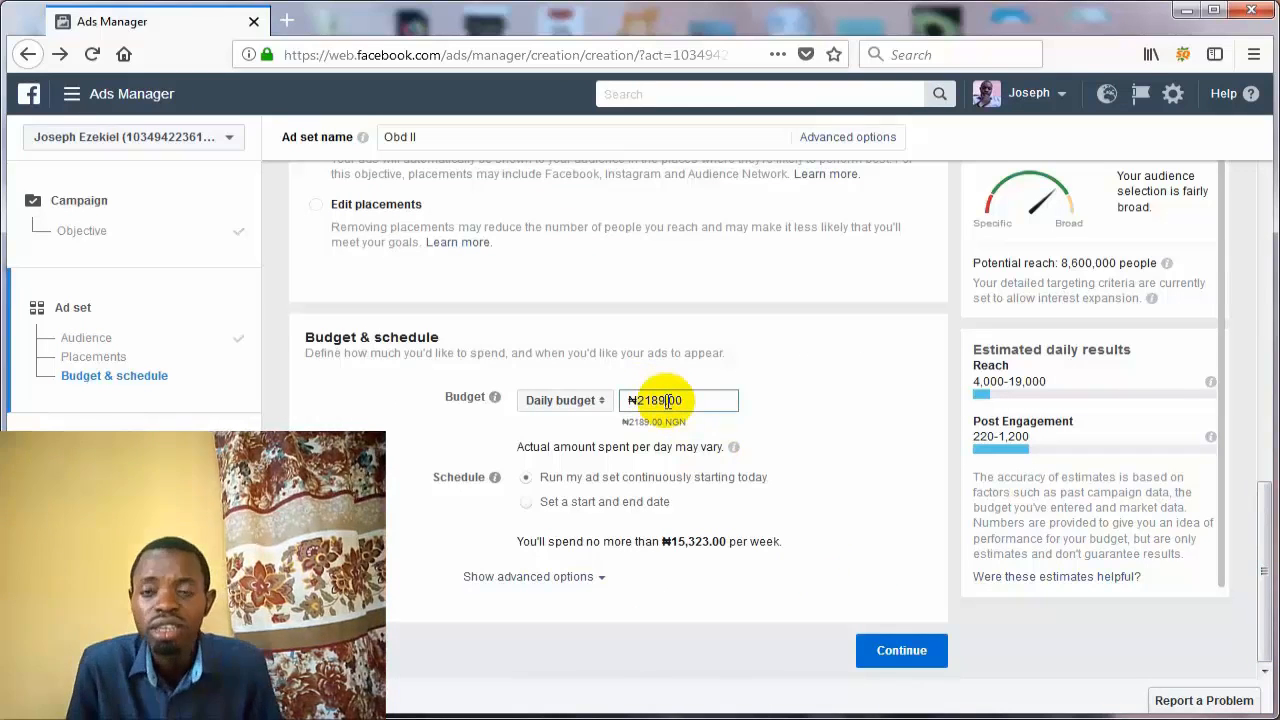
pyautogui.click(596, 405)
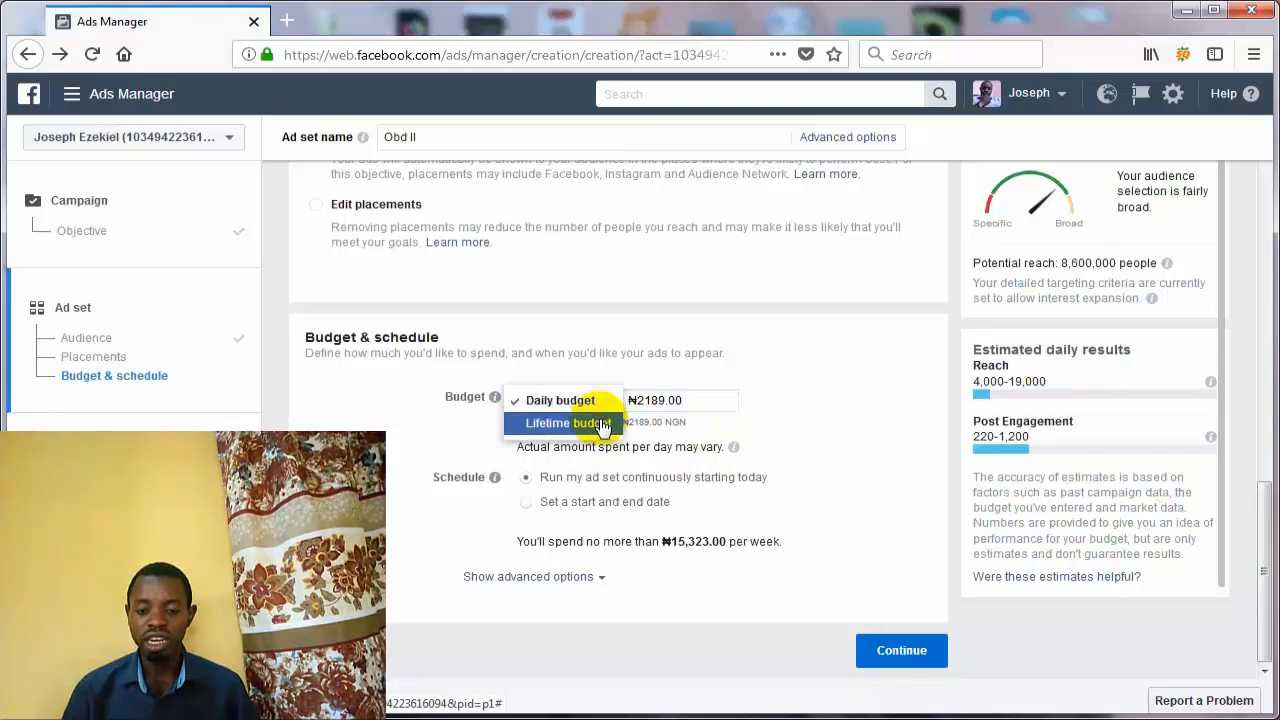
pyautogui.click(601, 424)
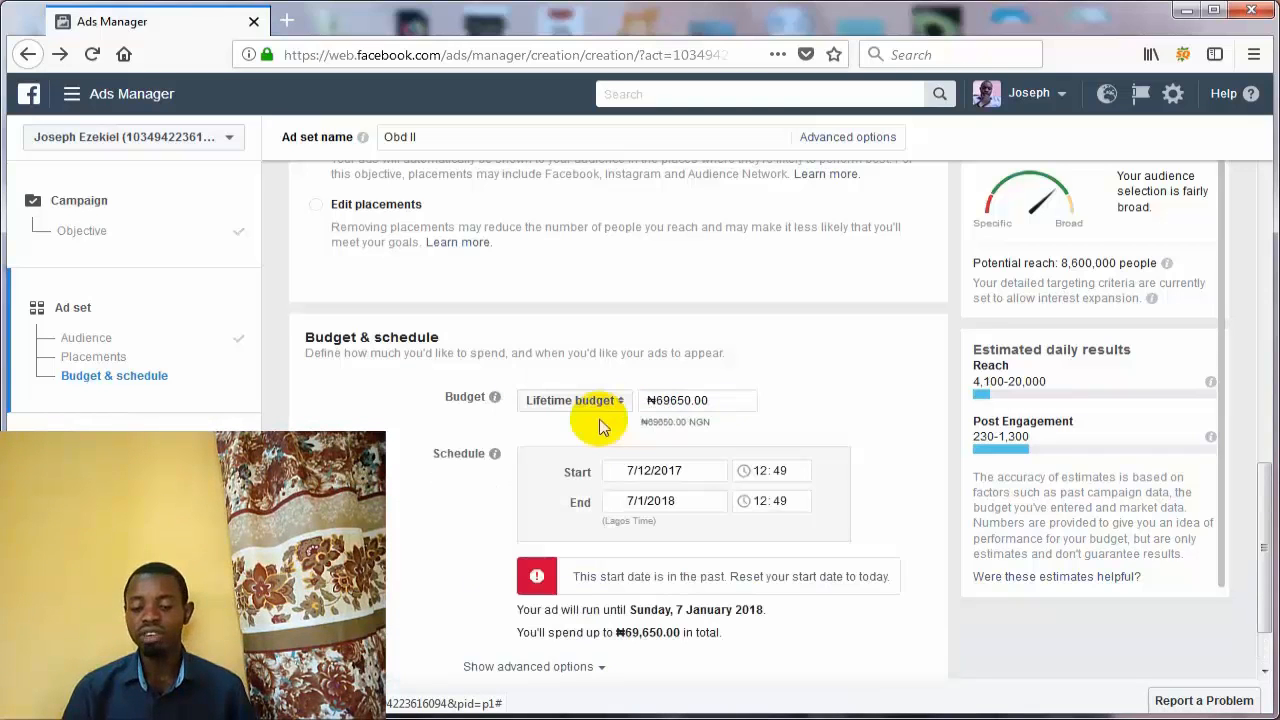
pyautogui.click(596, 402)
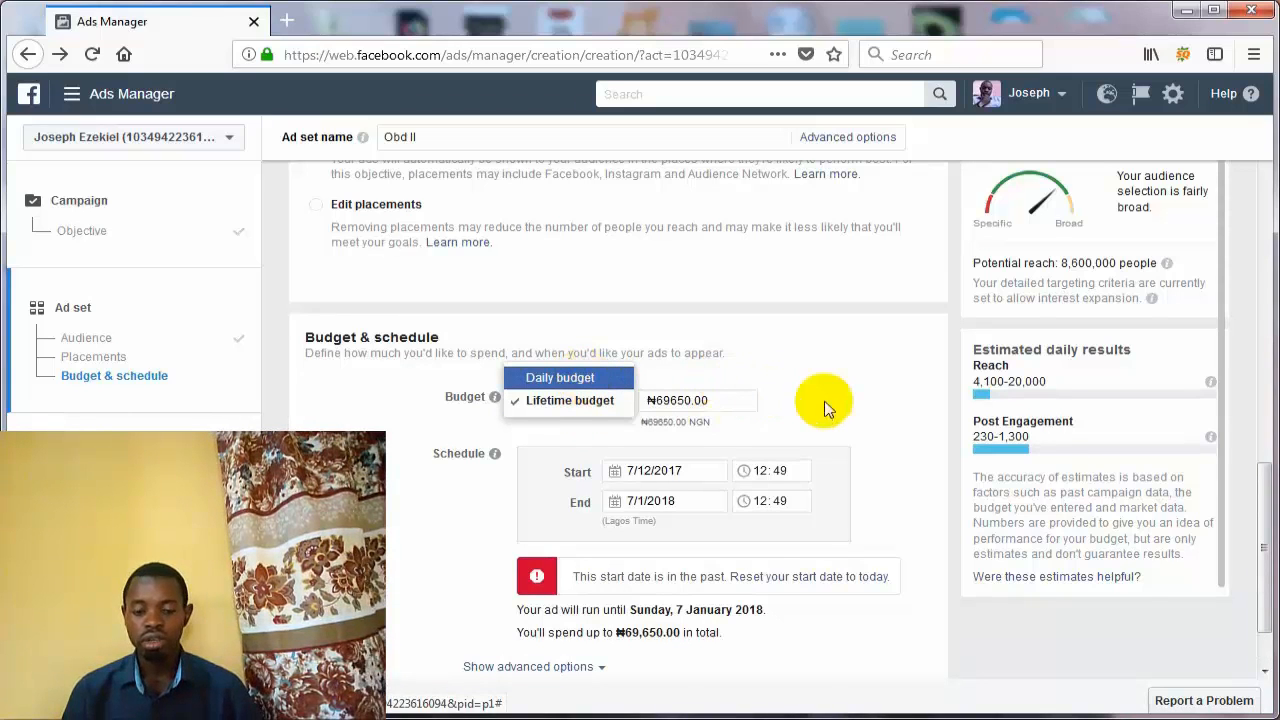
pyautogui.press('Return')
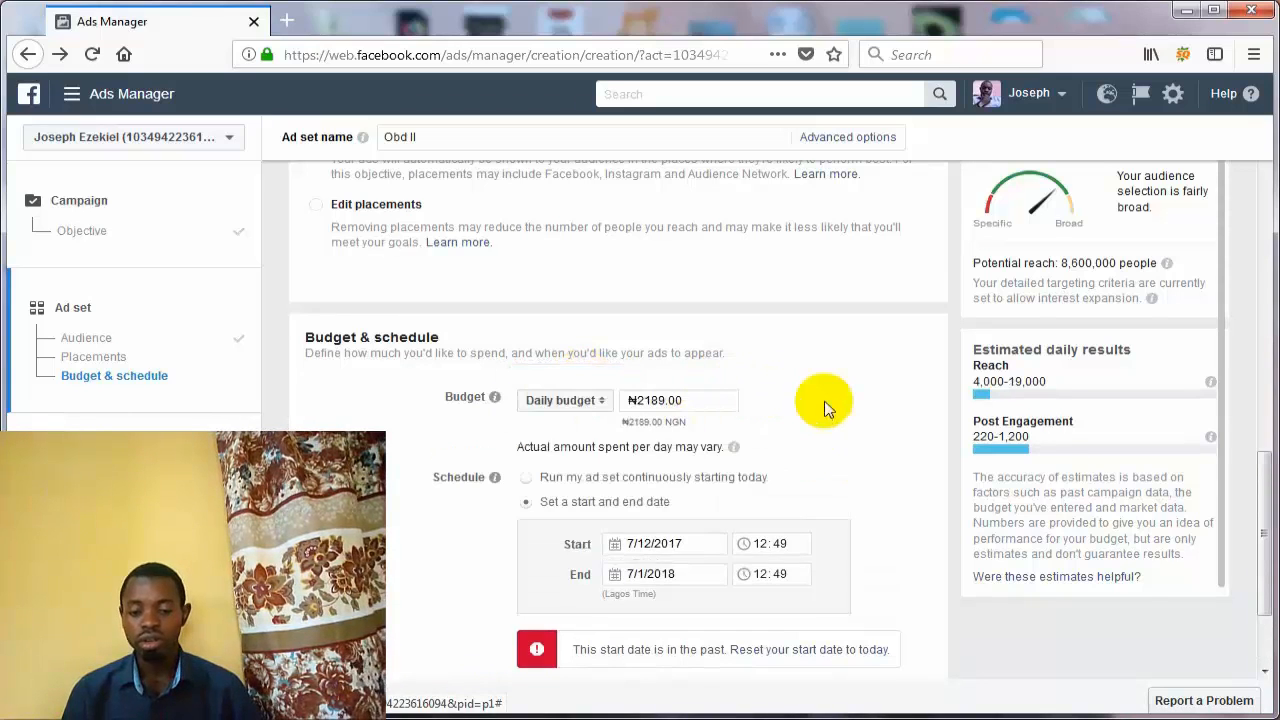
# - Set the daily budget to ₦500.00 and schedule the ad set to run continuously starting today
pyautogui.click(666, 399)
pyautogui.press('BackSpace')
pyautogui.press('BackSpace')
pyautogui.press('BackSpace')
pyautogui.press('BackSpace')
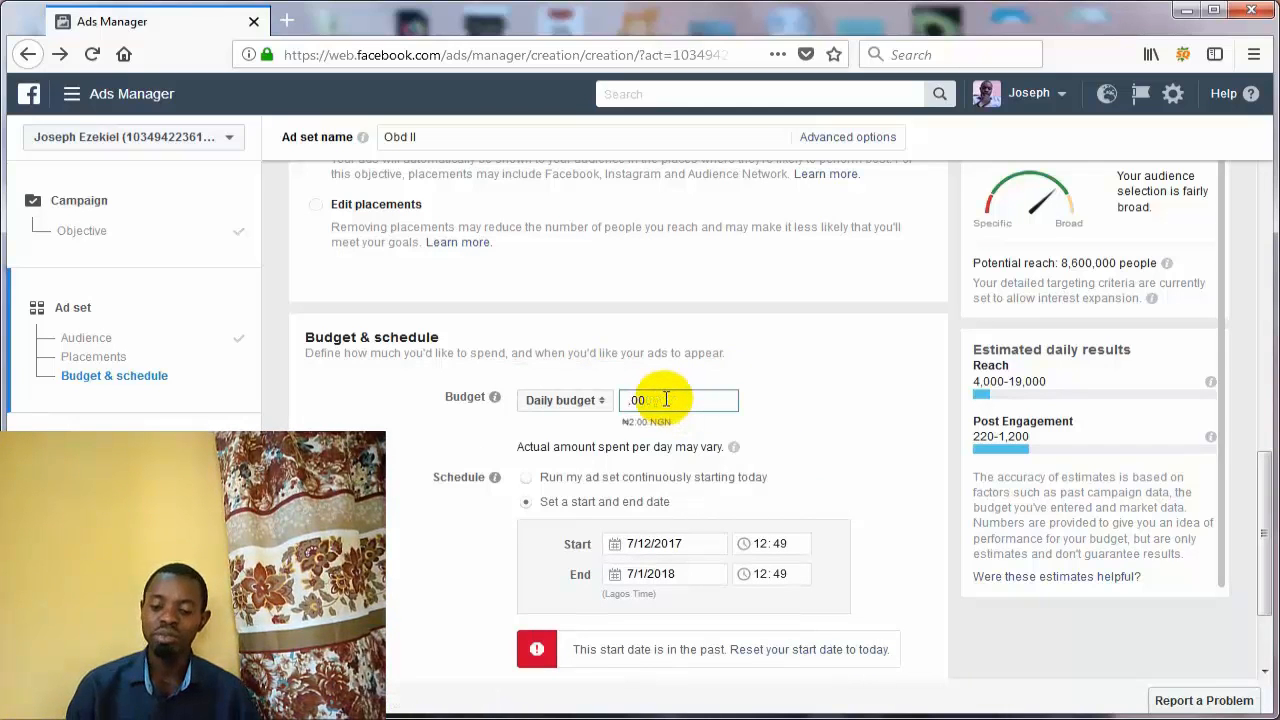
pyautogui.press('BackSpace')
pyautogui.press('BackSpace')
pyautogui.press('BackSpace')
pyautogui.press('BackSpace')
pyautogui.write('500')
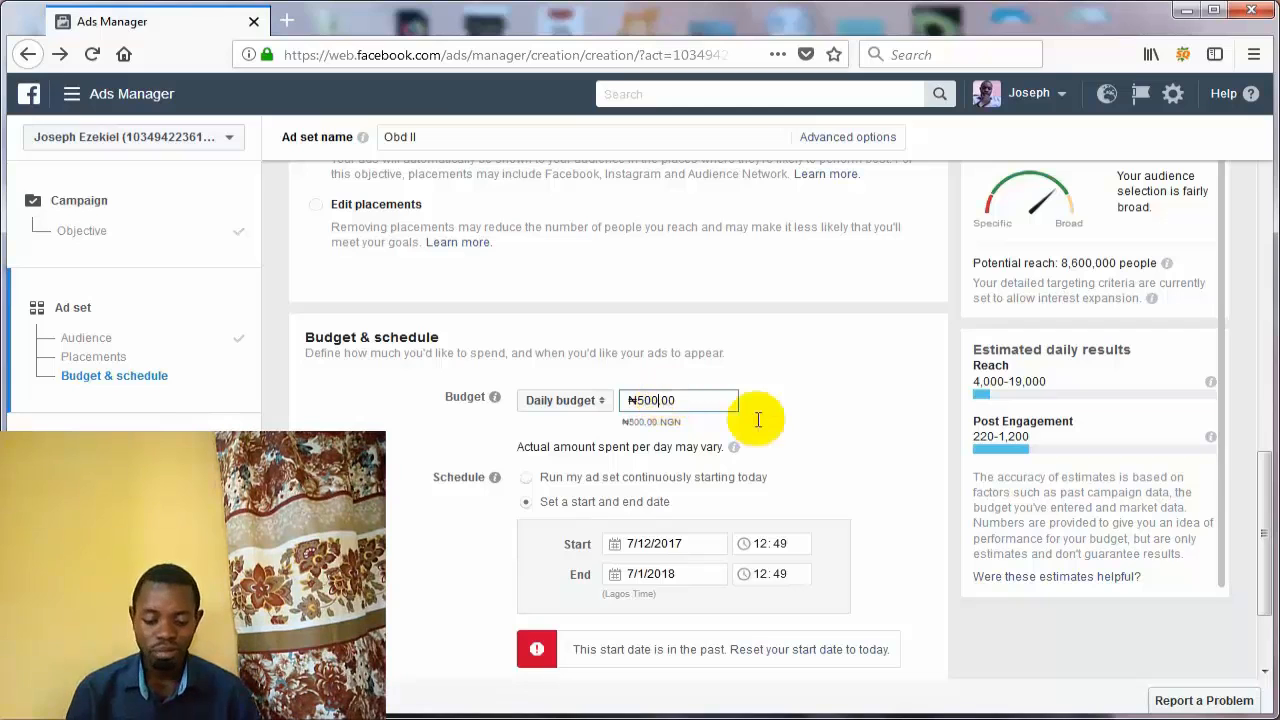
pyautogui.click(813, 459)
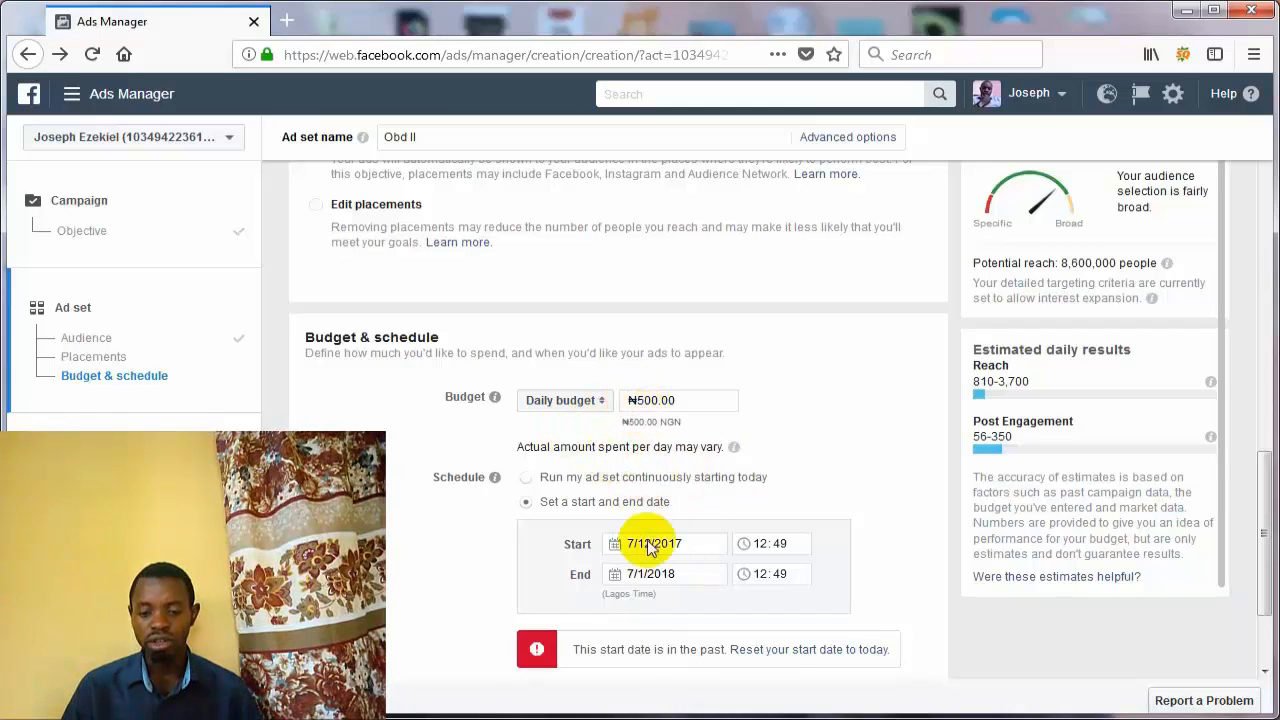
pyautogui.click(526, 477)
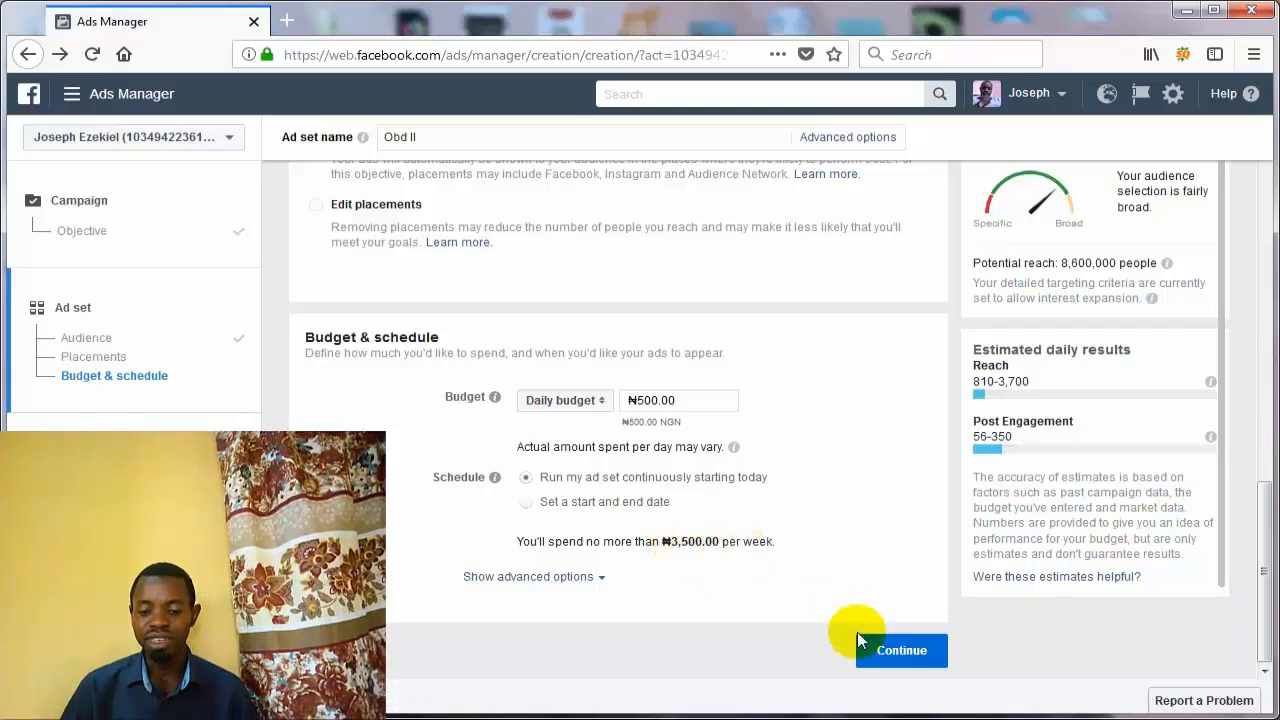
# - Proceed from the ad set to the ad setup and check the Instagram account options under Identity
pyautogui.click(914, 651)
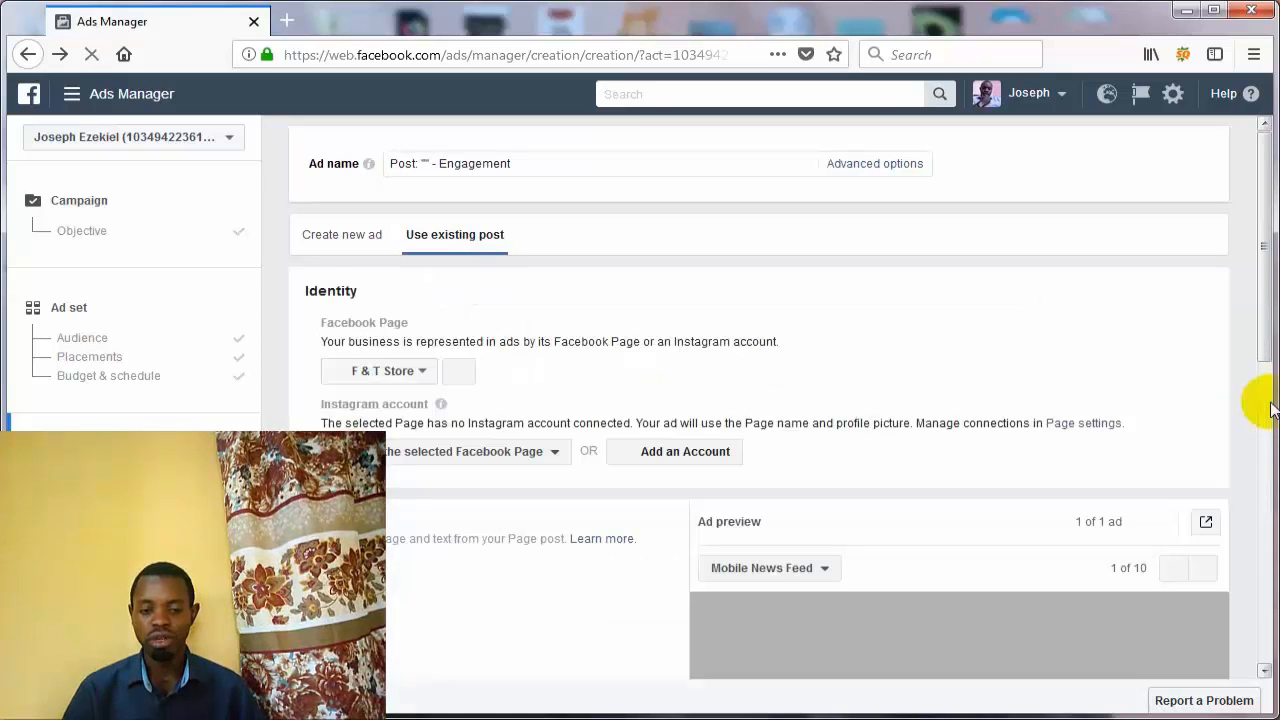
pyautogui.moveTo(1267, 284)
pyautogui.mouseDown()
pyautogui.moveTo(1268, 318)
pyautogui.moveTo(1260, 275)
pyautogui.mouseUp()
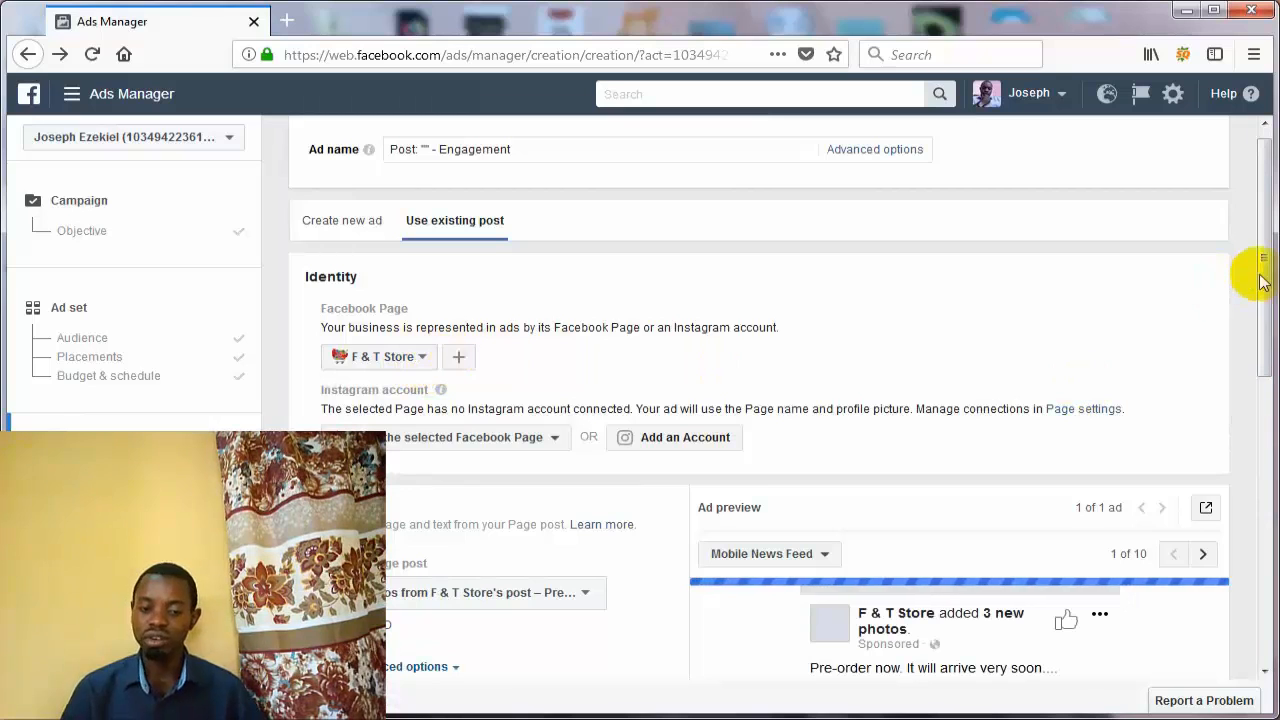
pyautogui.moveTo(1262, 282); pyautogui.dragTo(1266, 345)
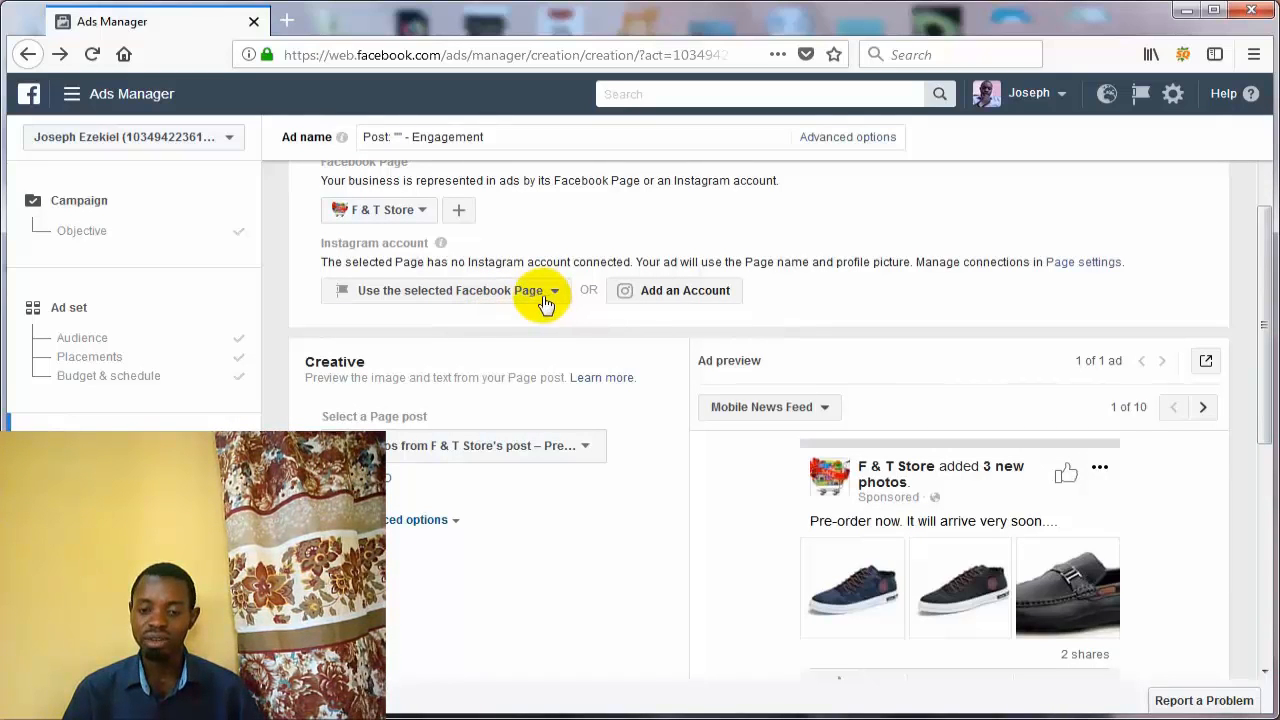
pyautogui.click(553, 291)
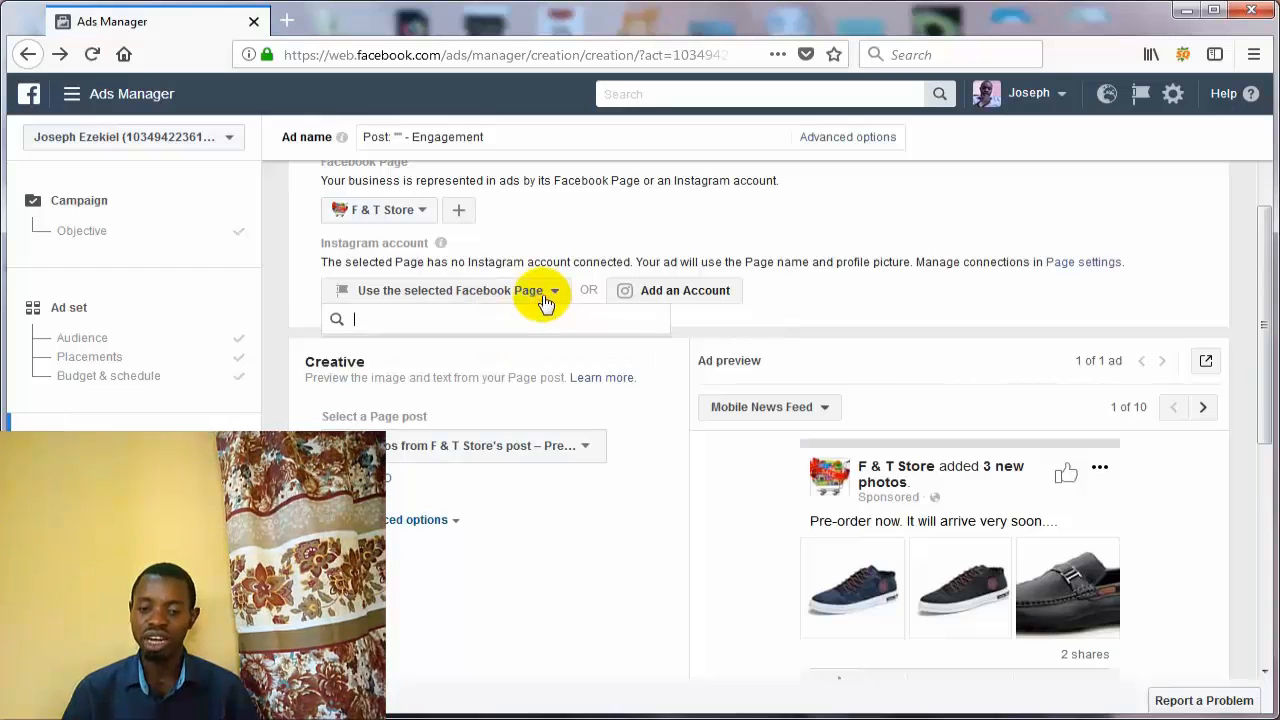
pyautogui.click(818, 297)
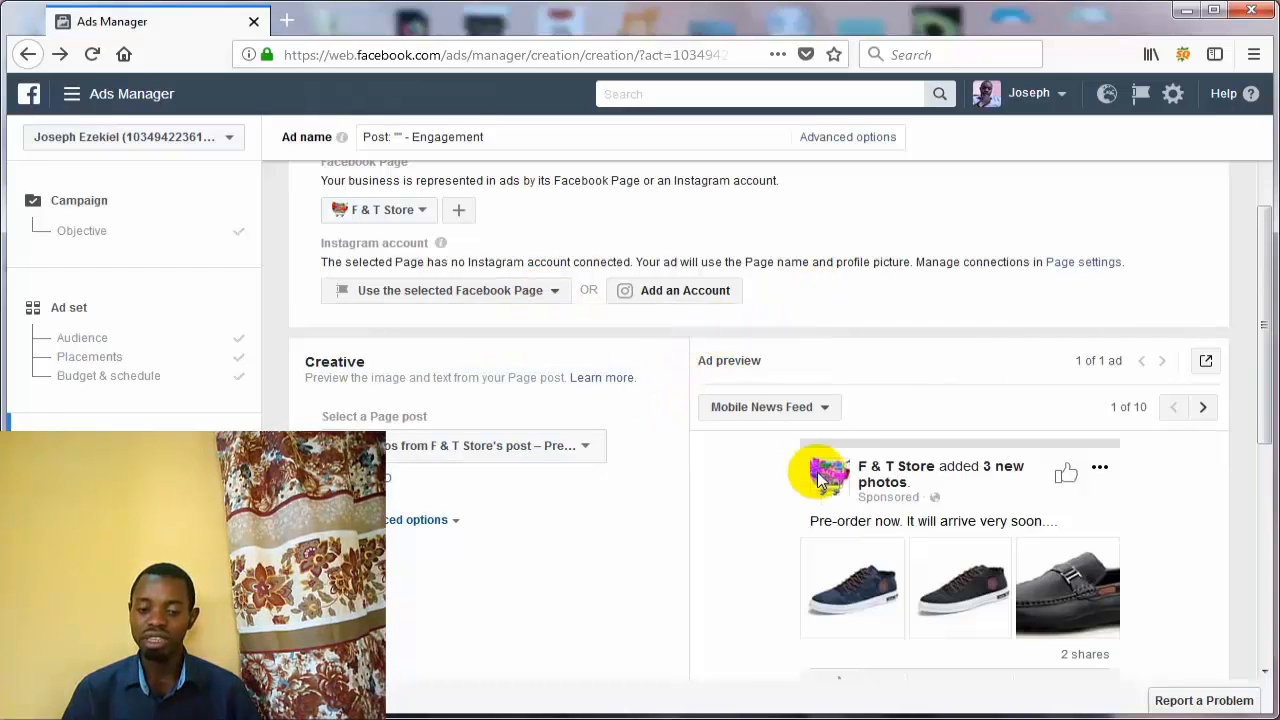
pyautogui.moveTo(1264, 329); pyautogui.dragTo(1266, 390)
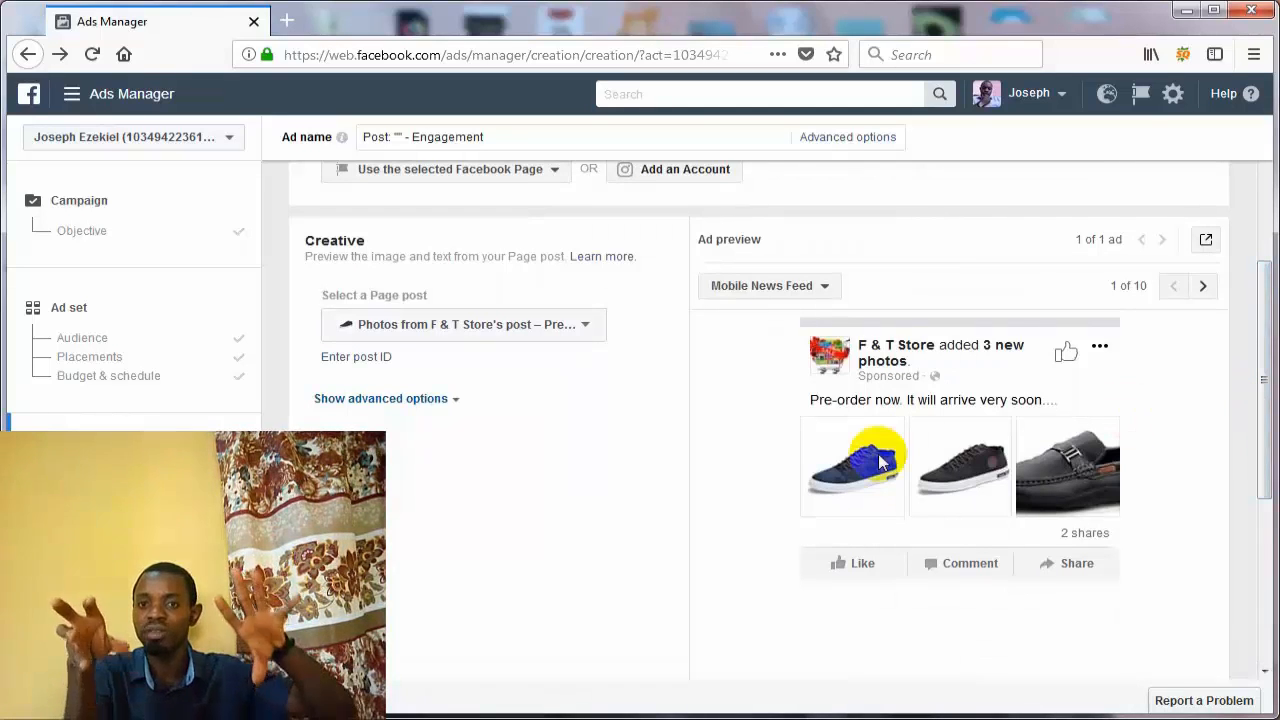
# - Choose the existing Page post "SIMPLY DIAGNOSE YOUR CAR PROBLEMS ON YOUR PHONE" as the ad creative
pyautogui.click(545, 330)
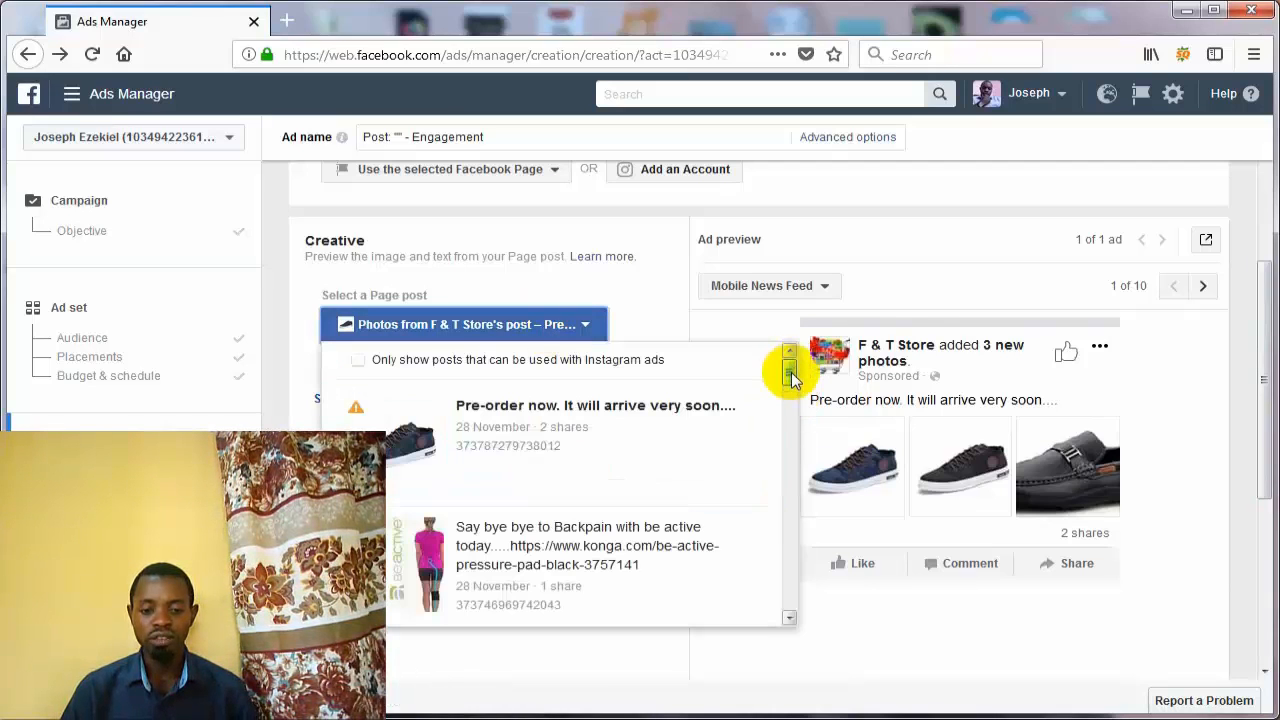
pyautogui.moveTo(789, 372); pyautogui.dragTo(791, 531)
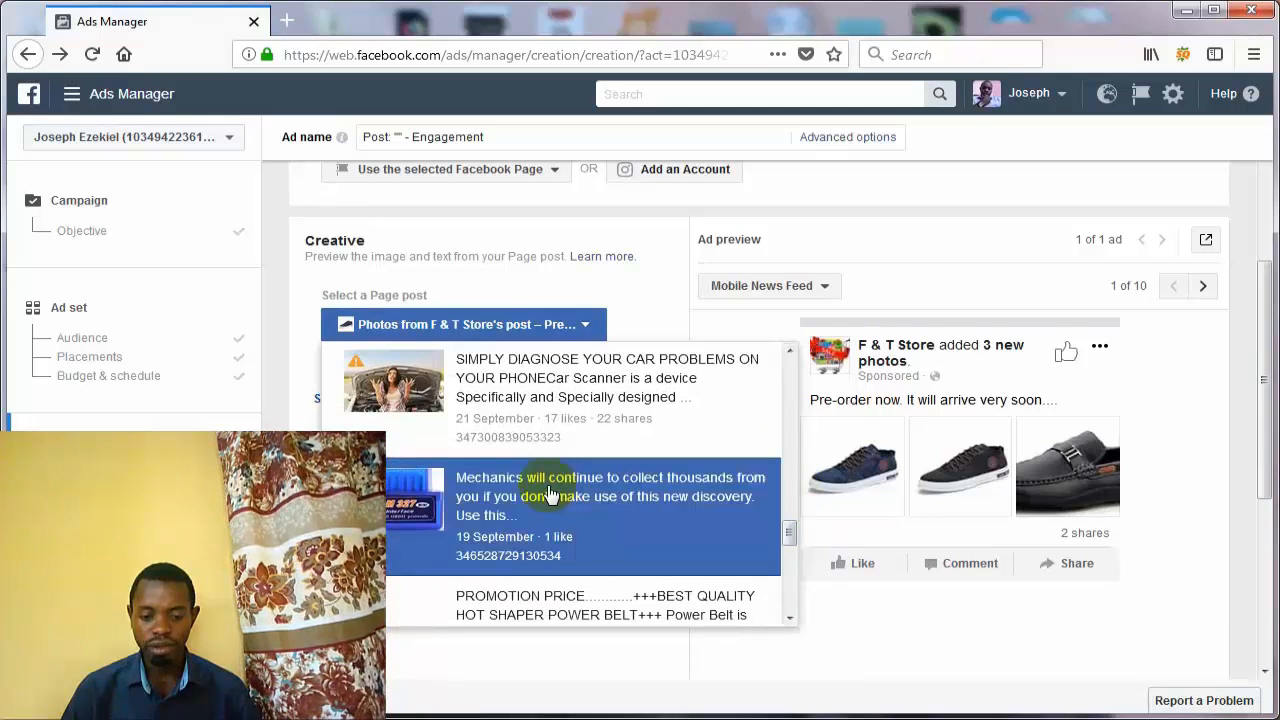
pyautogui.scroll(1, 475, 382)
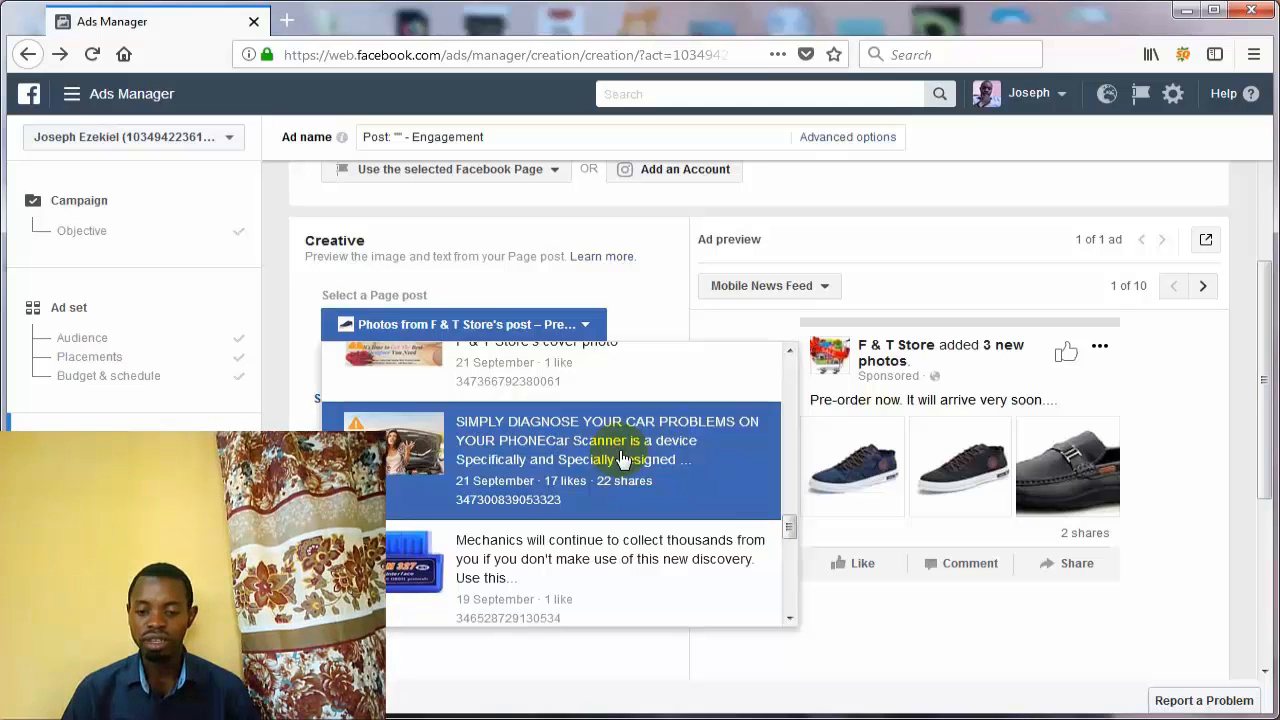
pyautogui.click(622, 458)
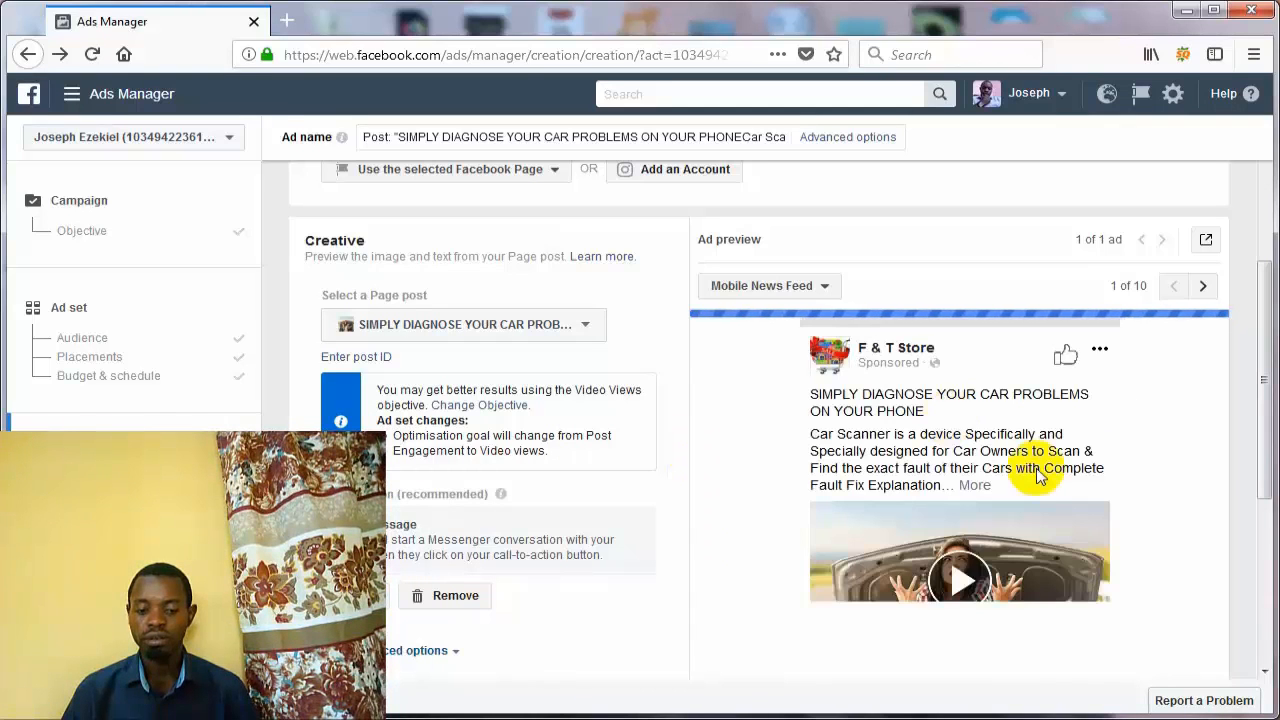
# - Check which call-to-action buttons are available for the post and cancel, keeping Send Message
pyautogui.moveTo(1268, 390); pyautogui.dragTo(1266, 478)
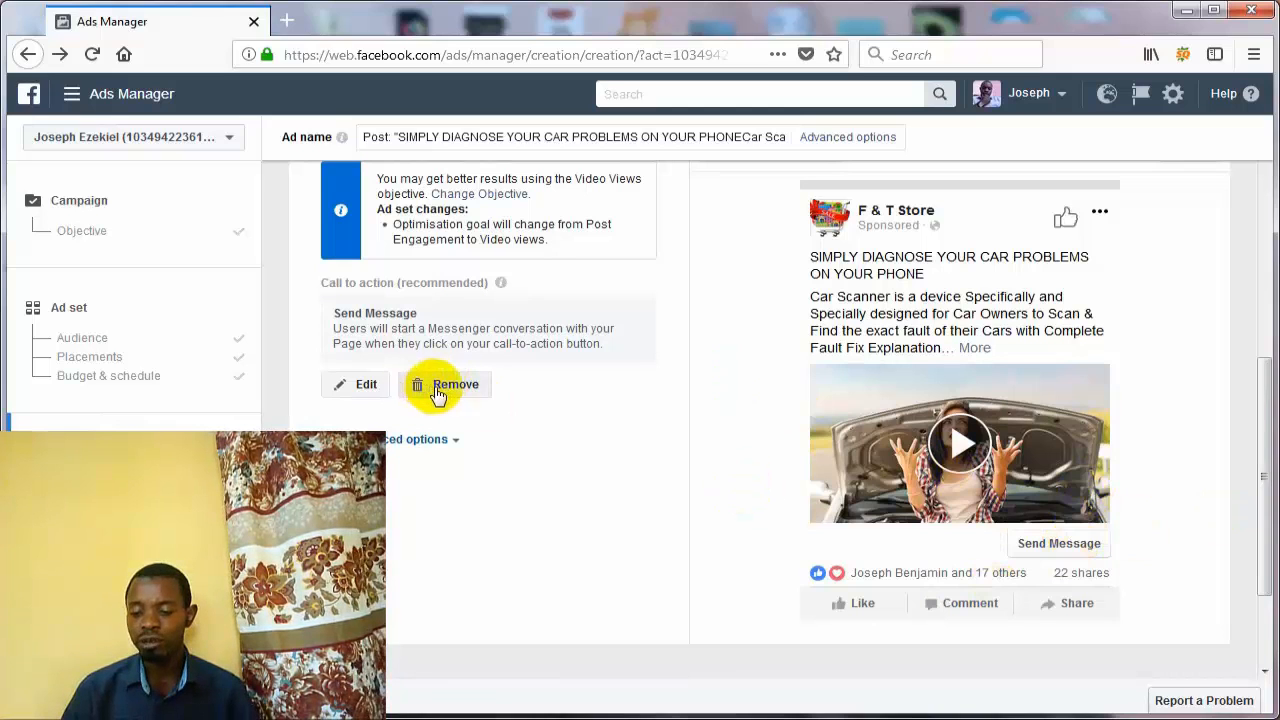
pyautogui.click(368, 385)
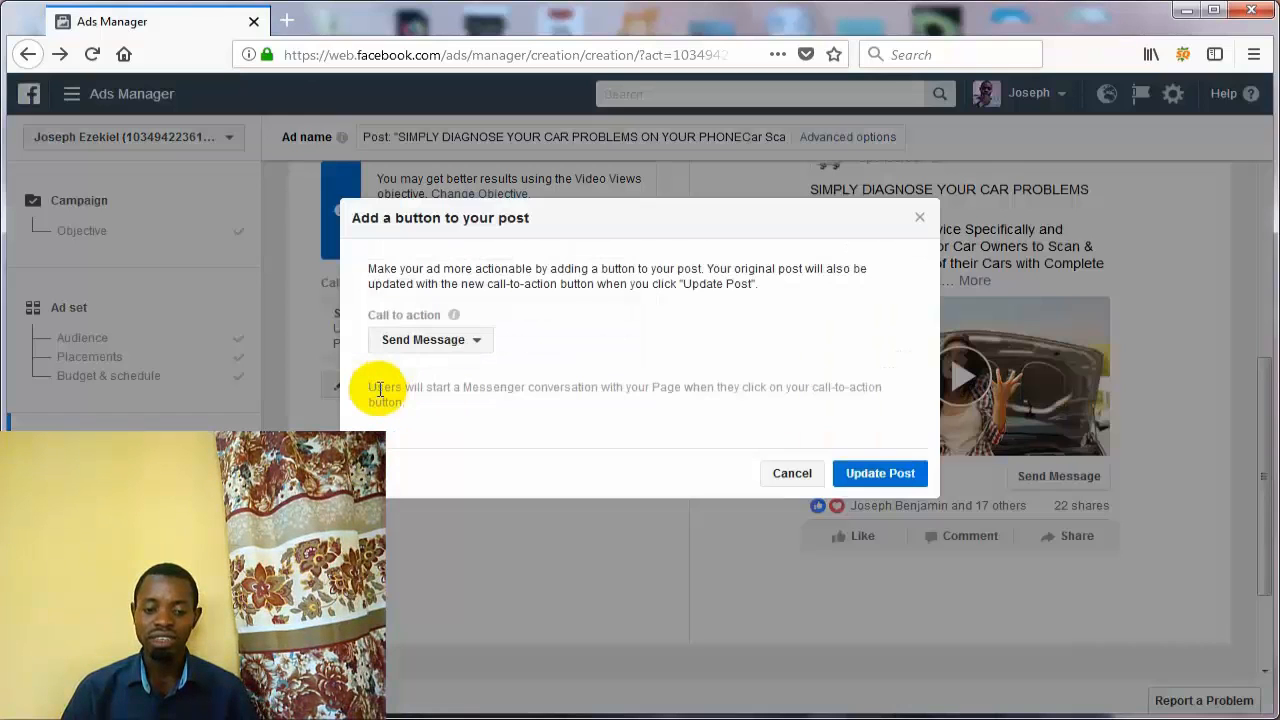
pyautogui.click(452, 345)
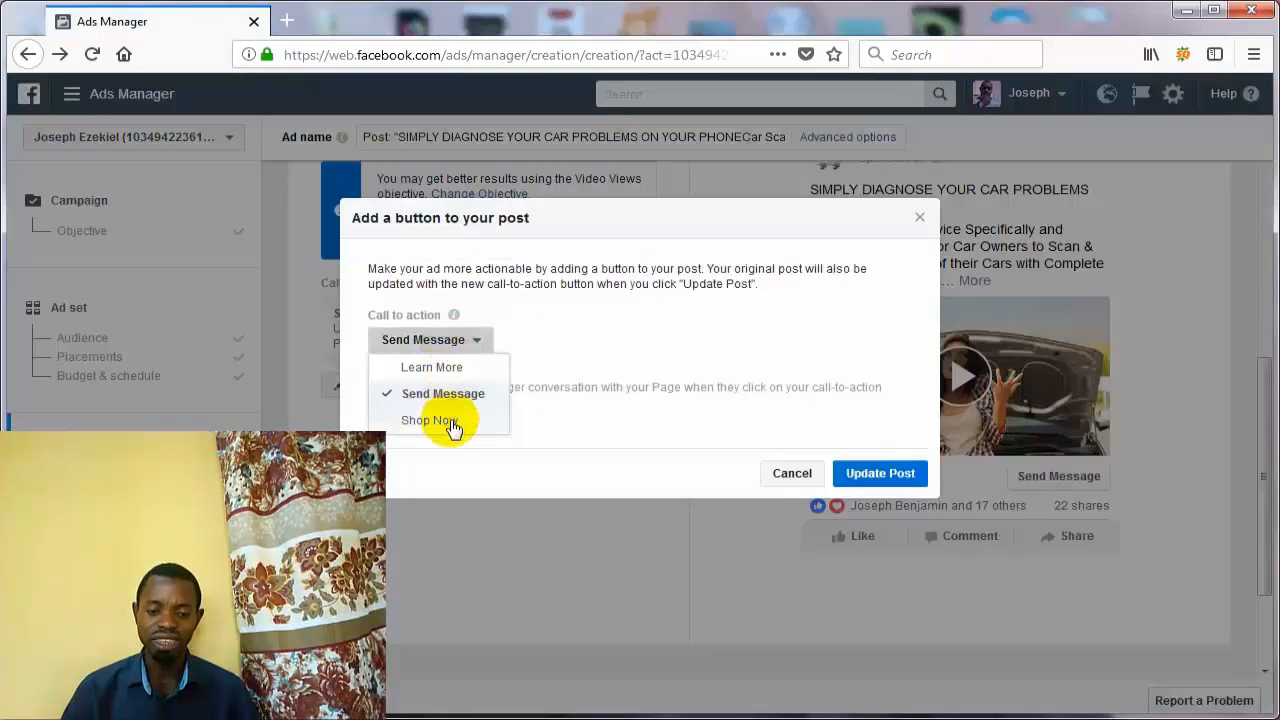
pyautogui.click(792, 474)
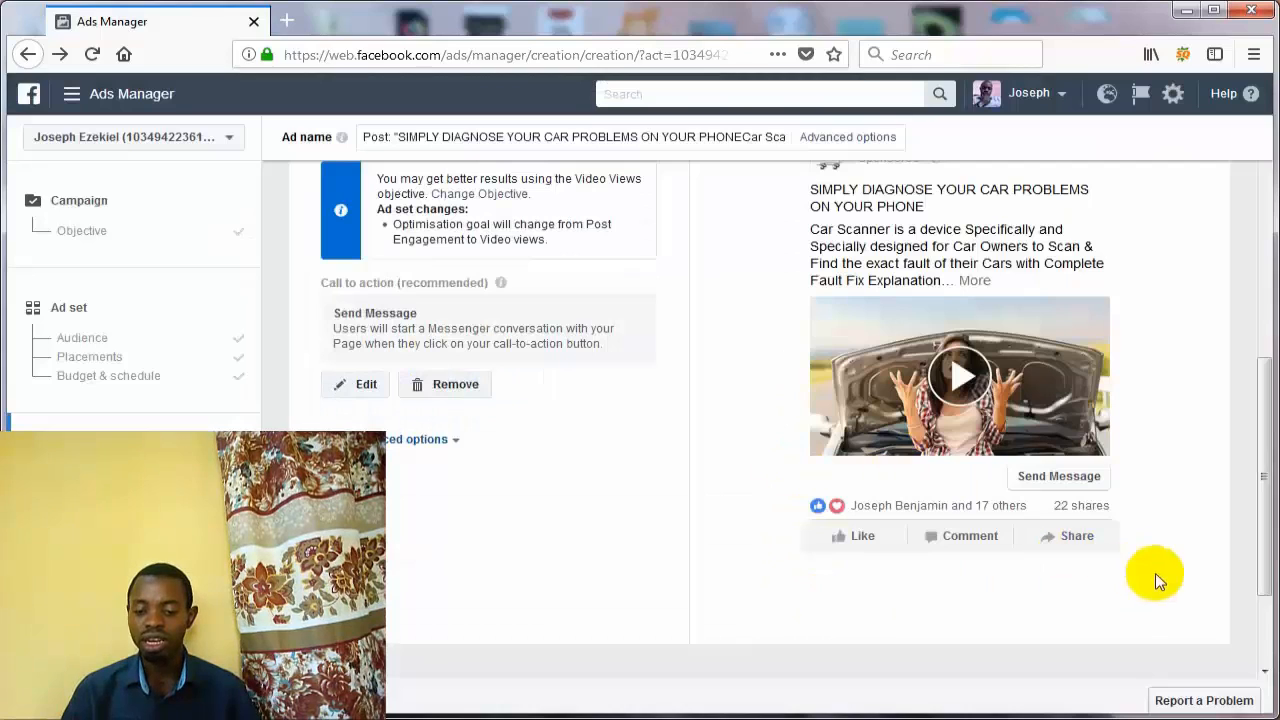
# - Confirm the ad, continue past the advert tips to the ads list and leave for the Facebook home page
pyautogui.moveTo(1262, 503); pyautogui.dragTo(1260, 586)
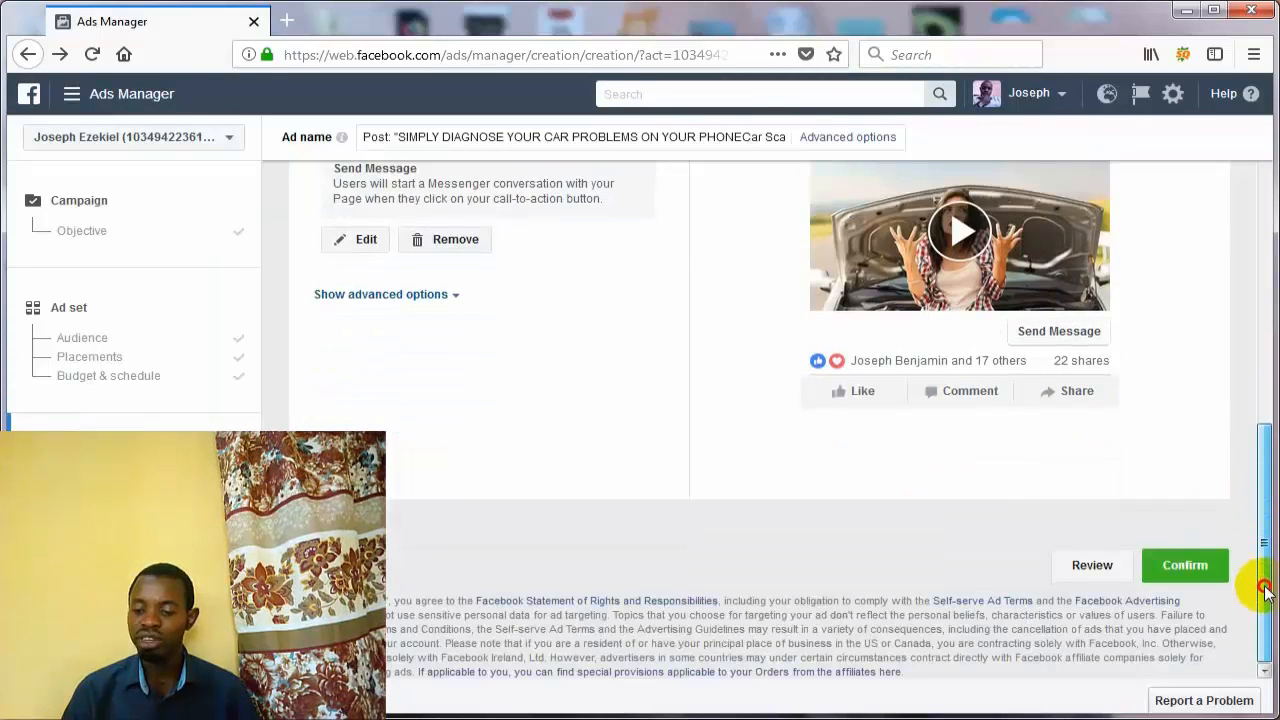
pyautogui.click(1187, 566)
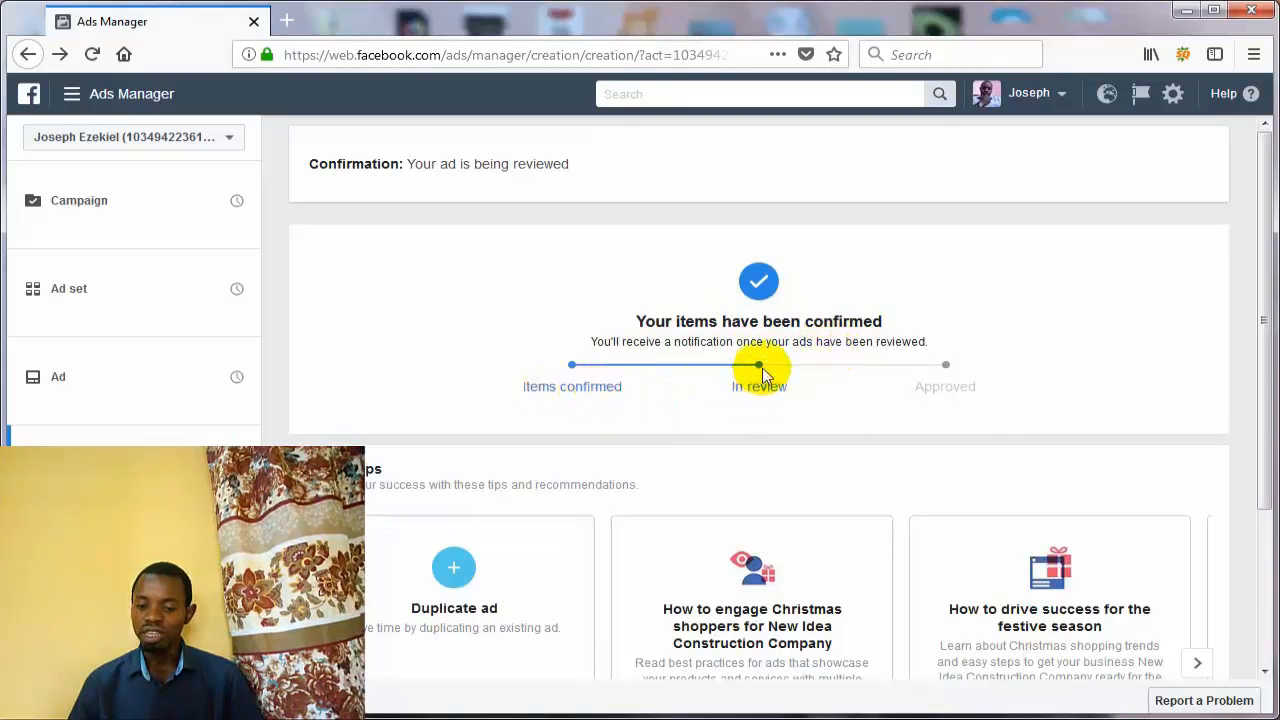
pyautogui.moveTo(1257, 366); pyautogui.dragTo(1264, 520)
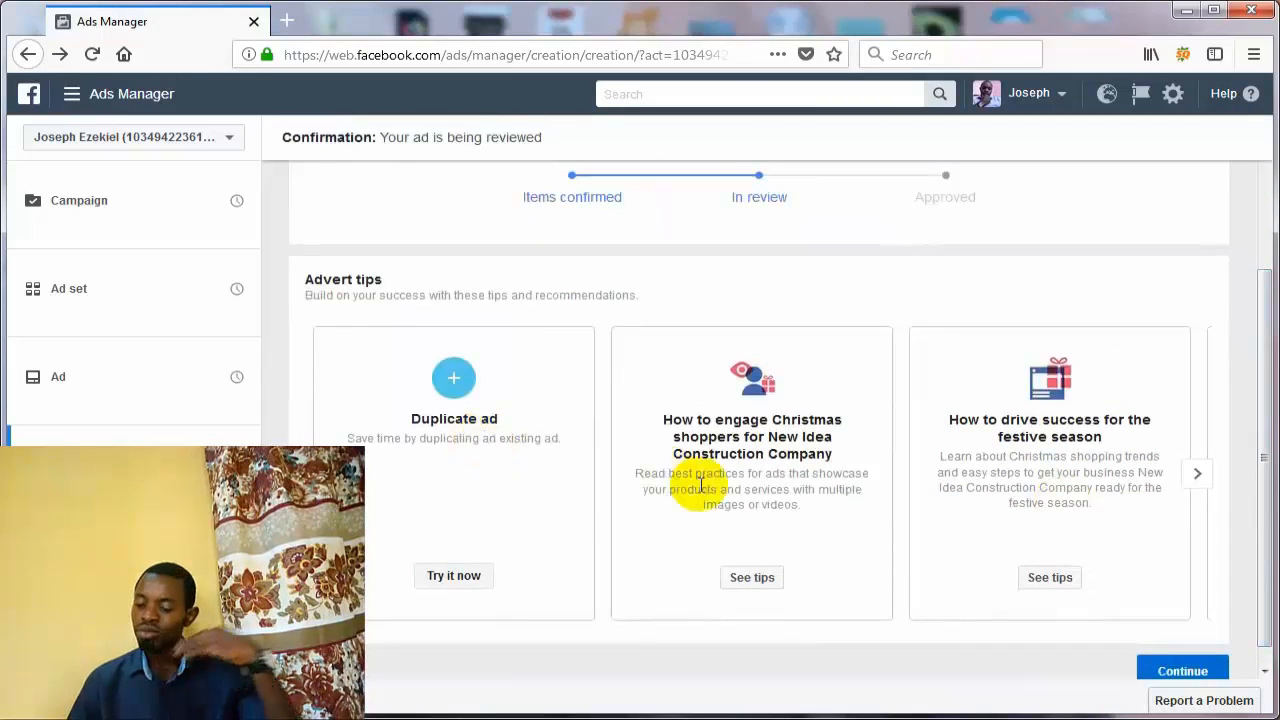
pyautogui.moveTo(1260, 586); pyautogui.dragTo(1257, 643)
pyautogui.click(1183, 651)
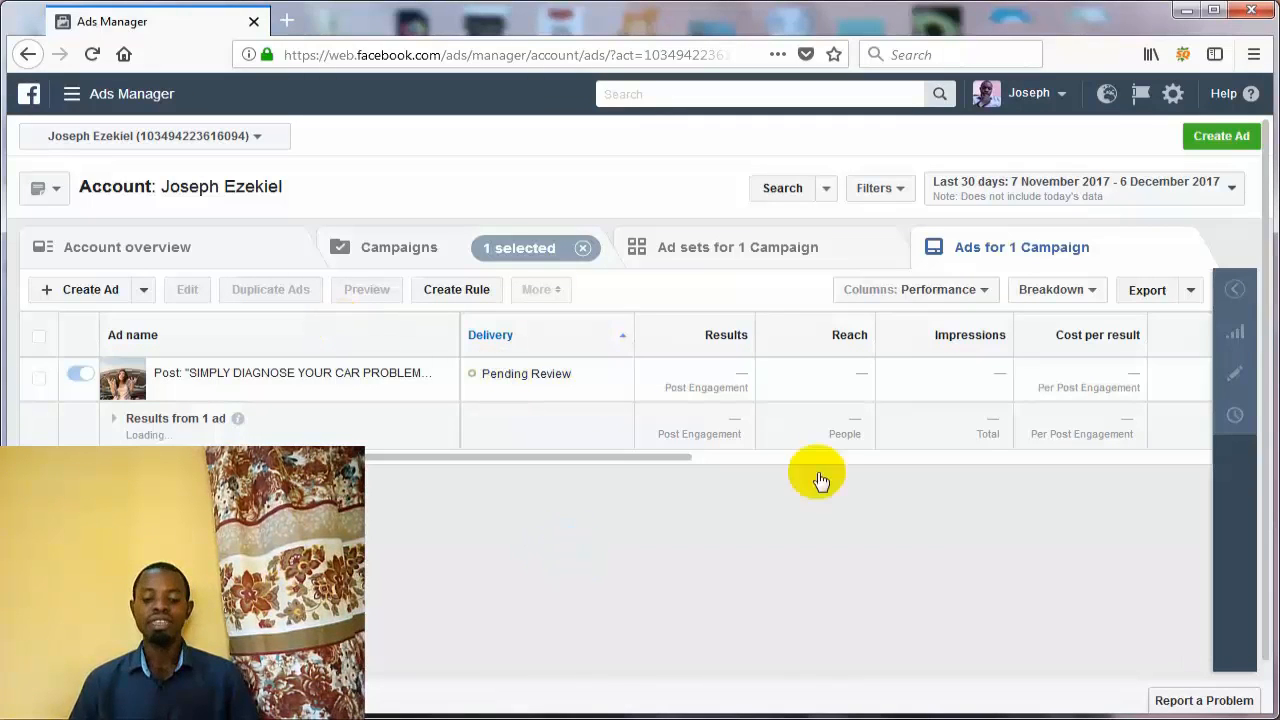
pyautogui.click(30, 96)
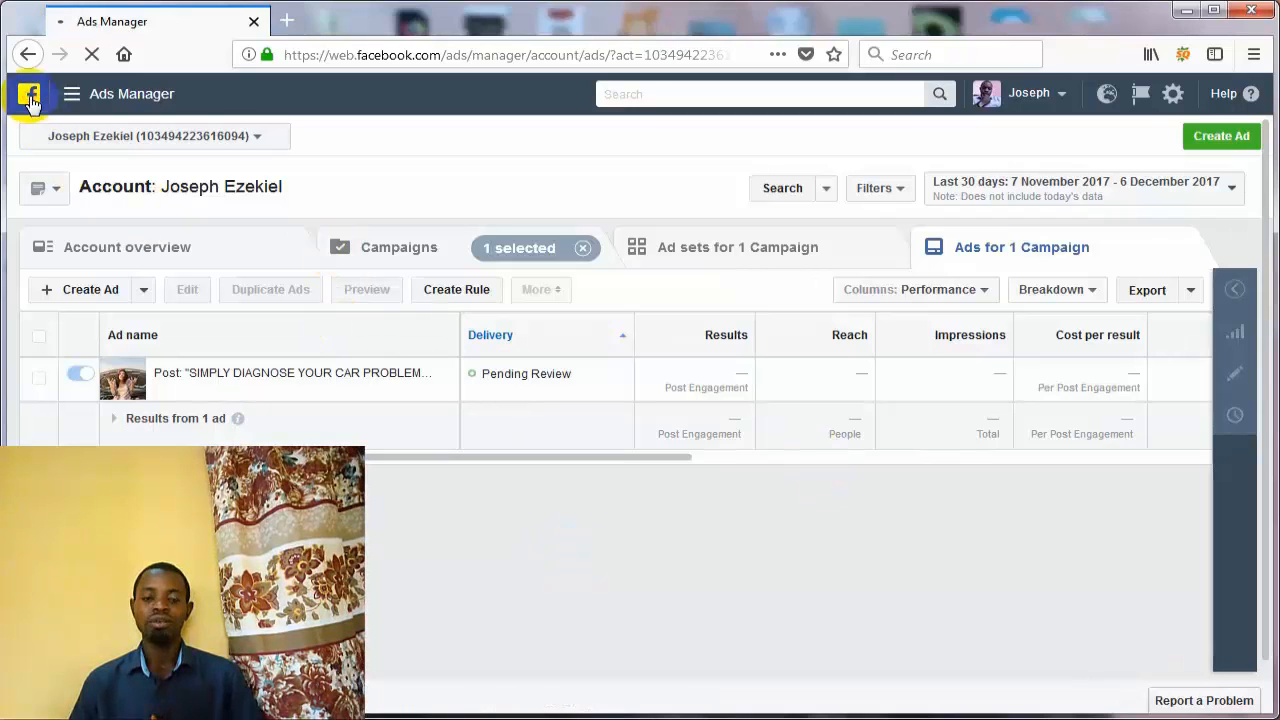
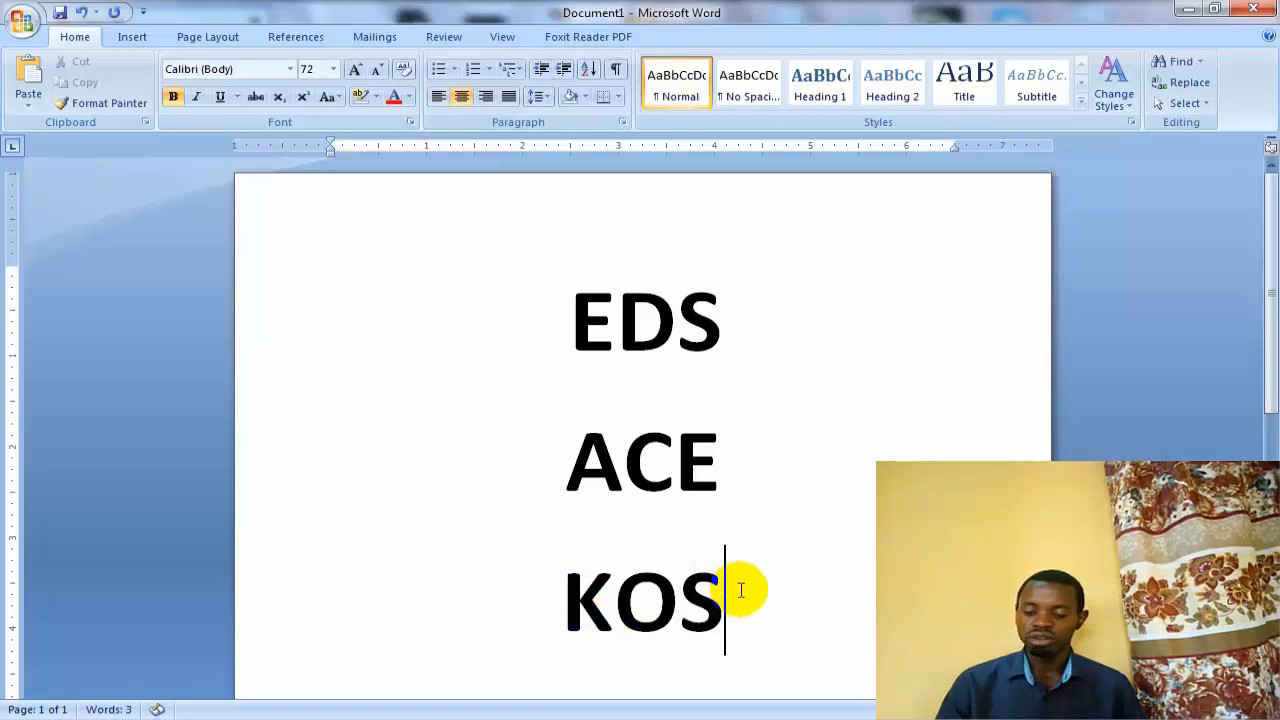
# - Delete the word KOS below ACE in the Microsoft Word document and clear that line's centring
pyautogui.press('BackSpace')
pyautogui.press('BackSpace')
pyautogui.press('BackSpace')
pyautogui.press('BackSpace')
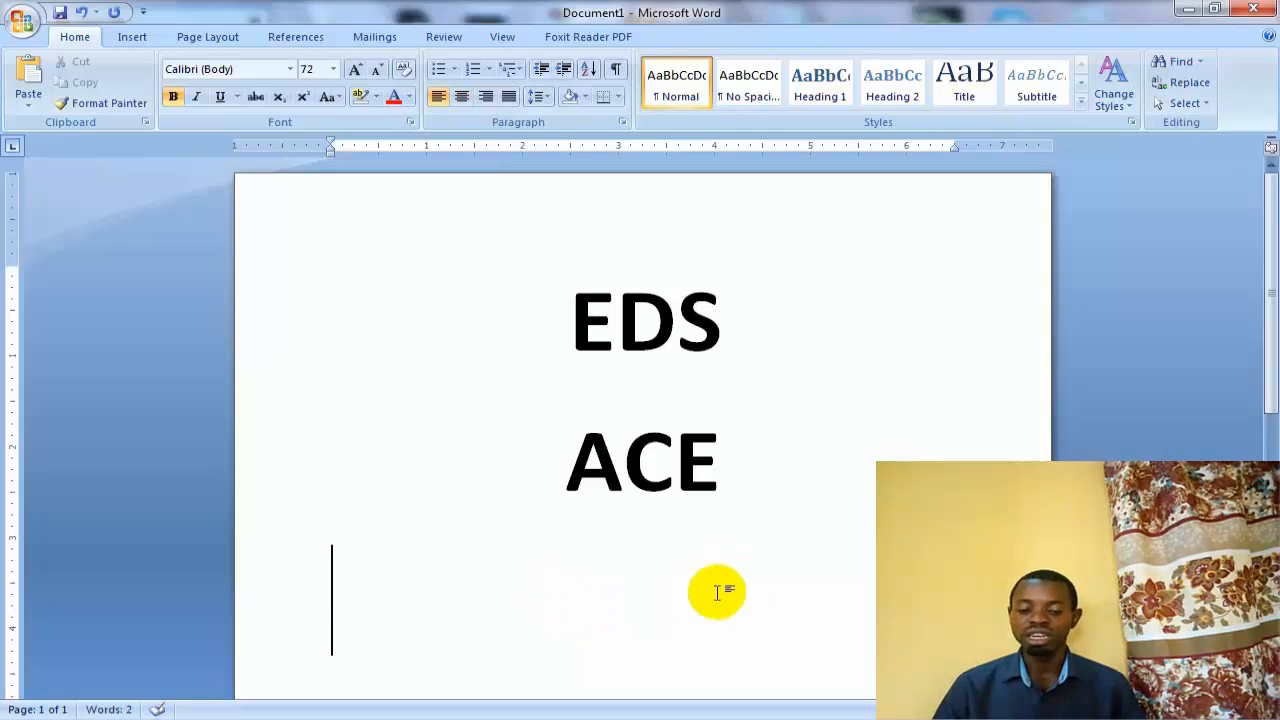
# - Switch to Firefox and open eds.com.ng and ace.ng in separate tabs
pyautogui.click(400, 717)
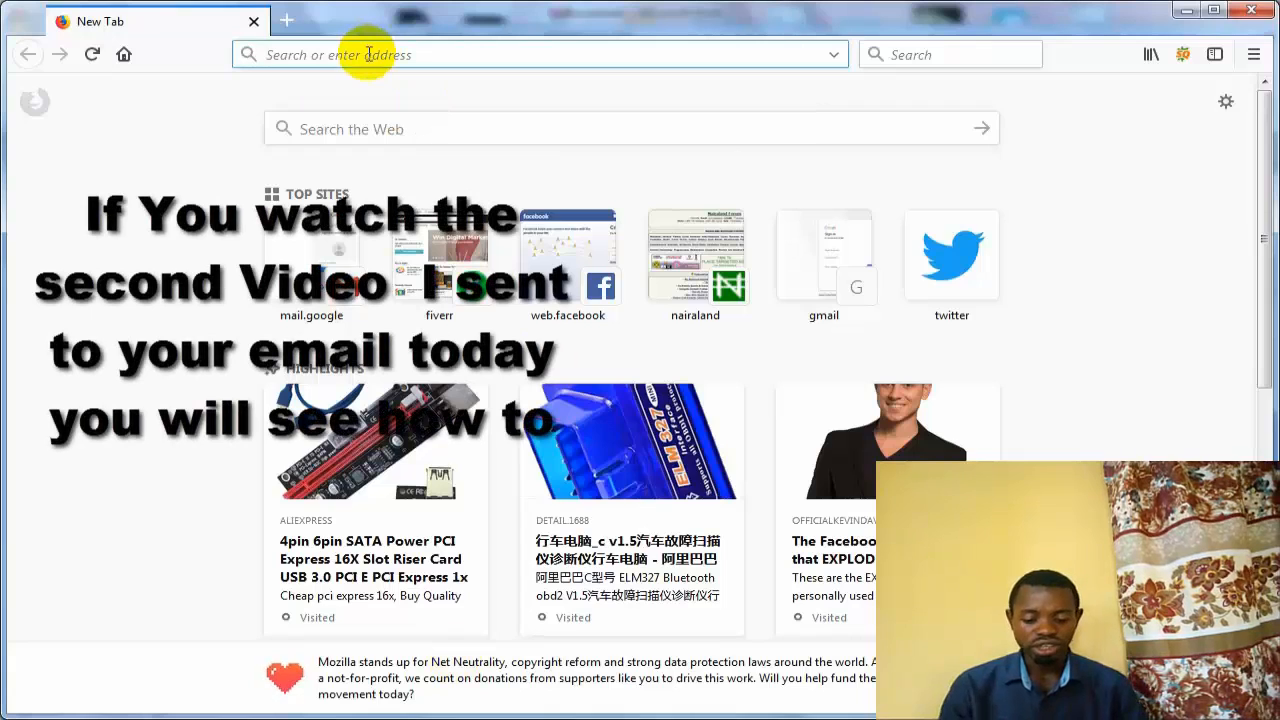
pyautogui.write('ed')
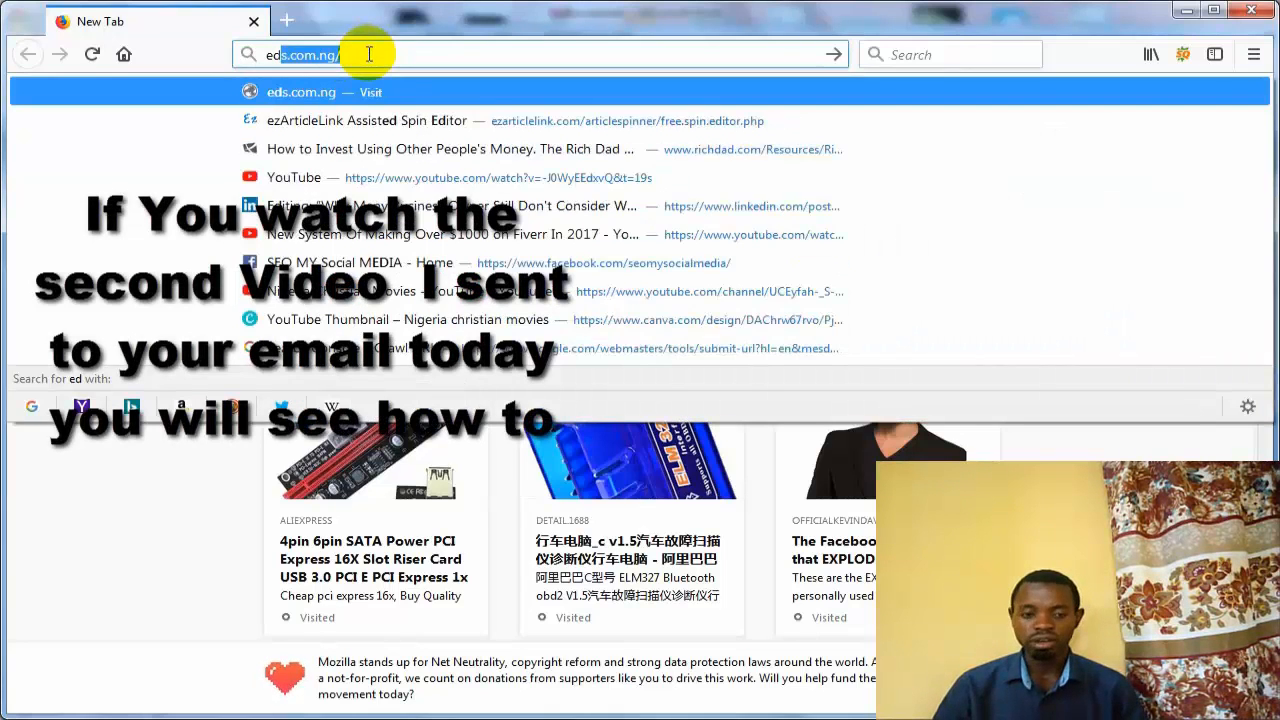
pyautogui.press('Return')
pyautogui.click(296, 25)
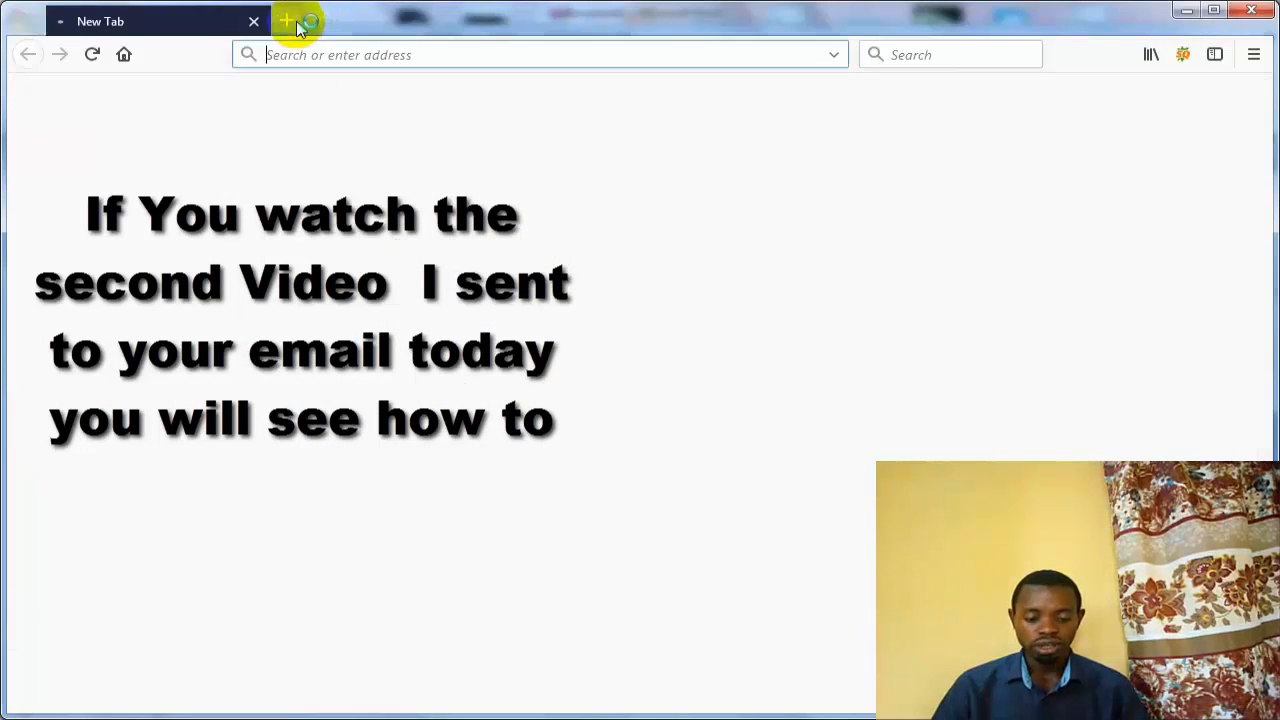
pyautogui.write('ac')
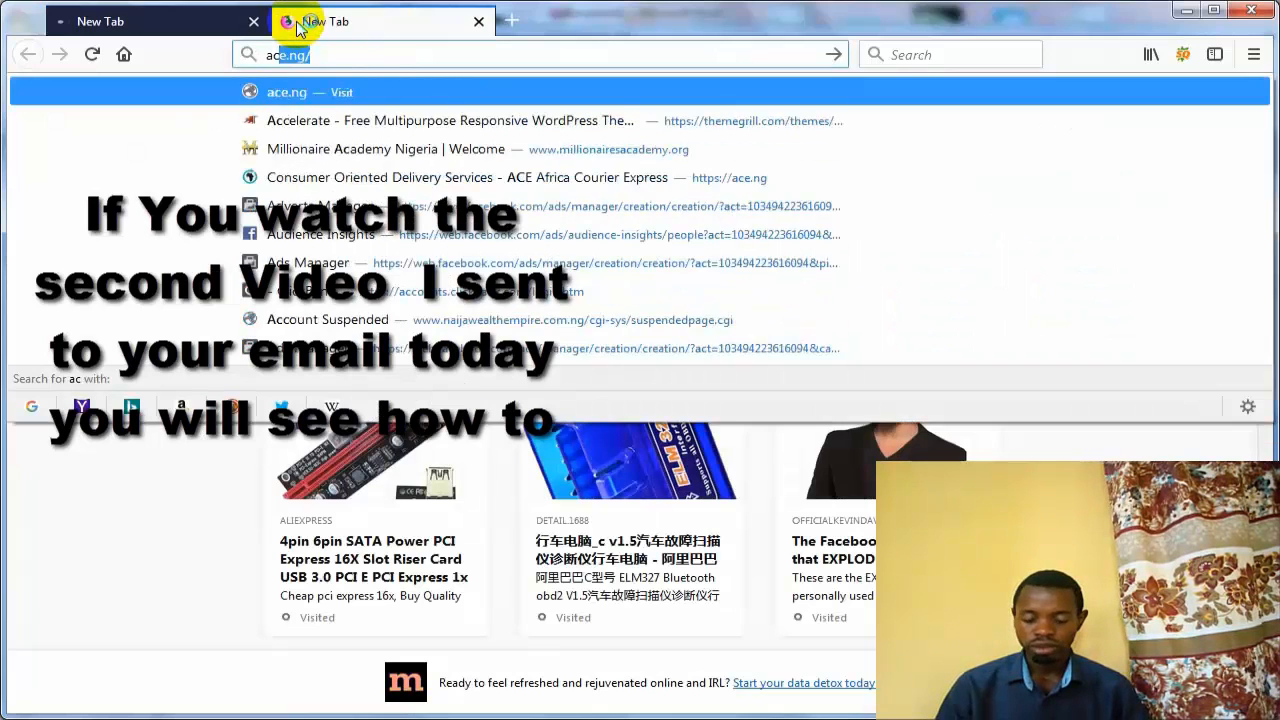
pyautogui.press('Return')
# - Examine the contact details and rate card on eds.com.ng, and the ace.ng homepage down to its contact section
pyautogui.click(150, 23)
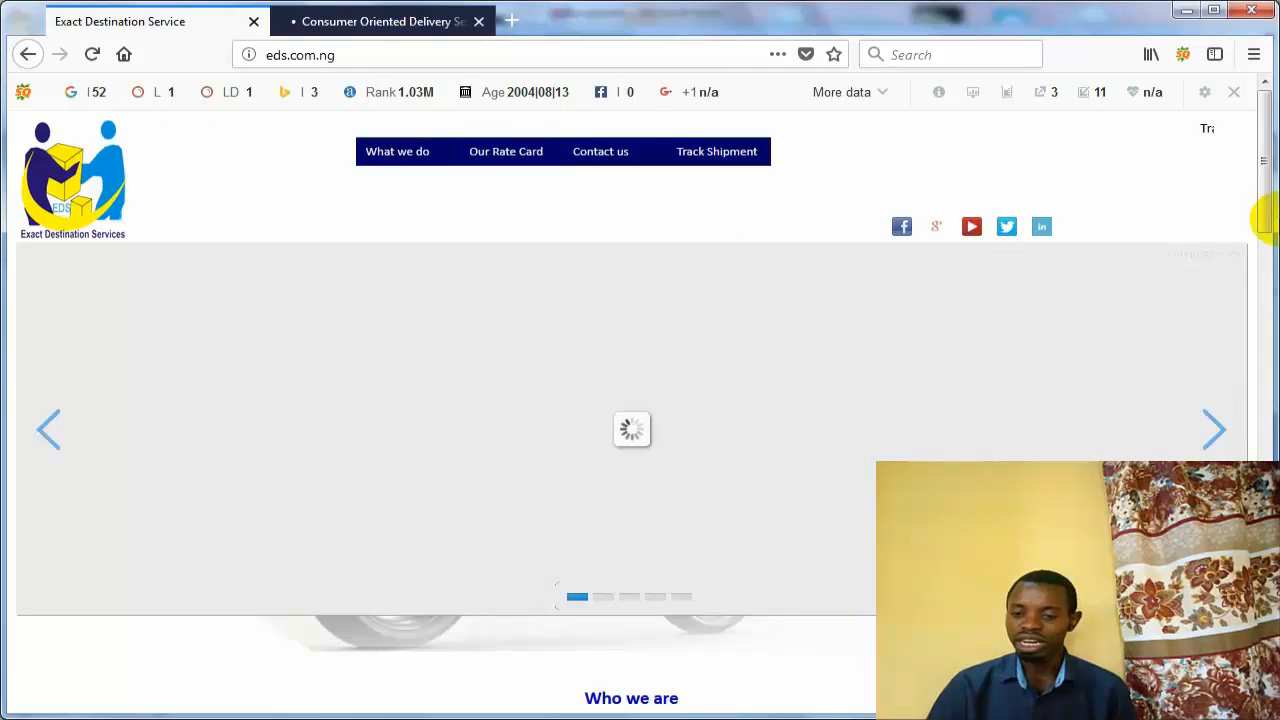
pyautogui.scroll(-15, 1262, 184)
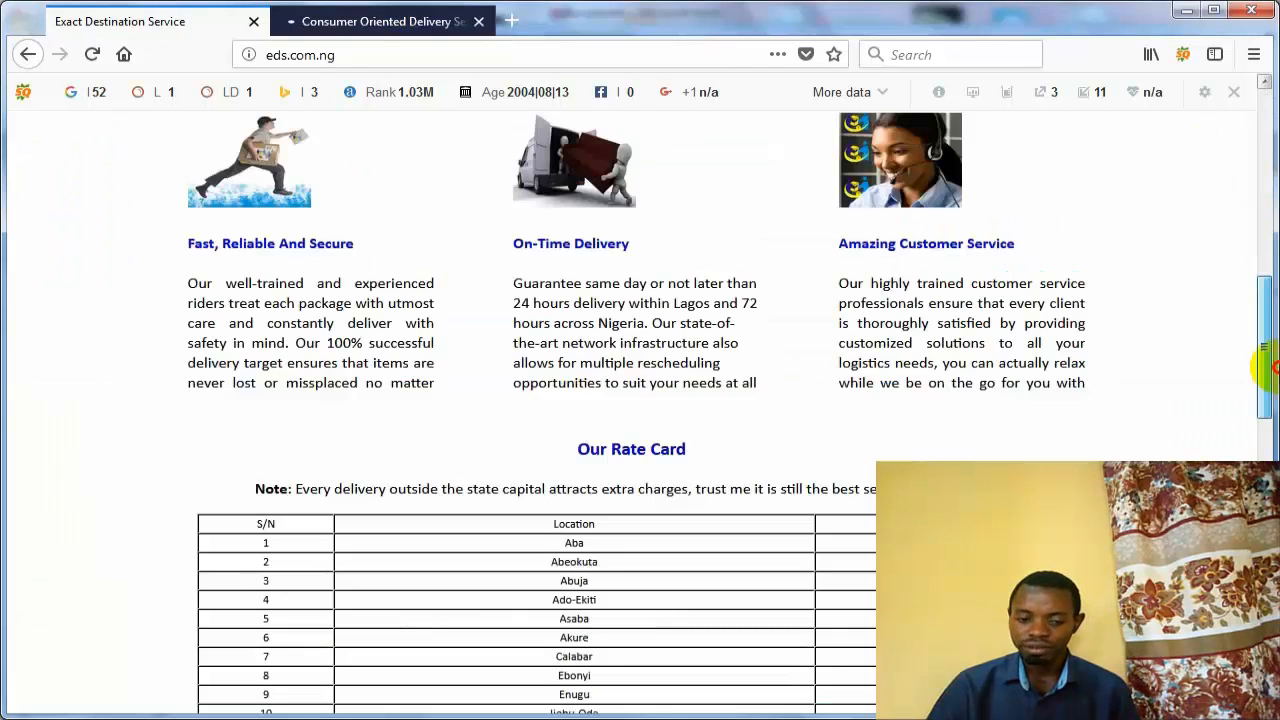
pyautogui.scroll(-3, 640, 400)
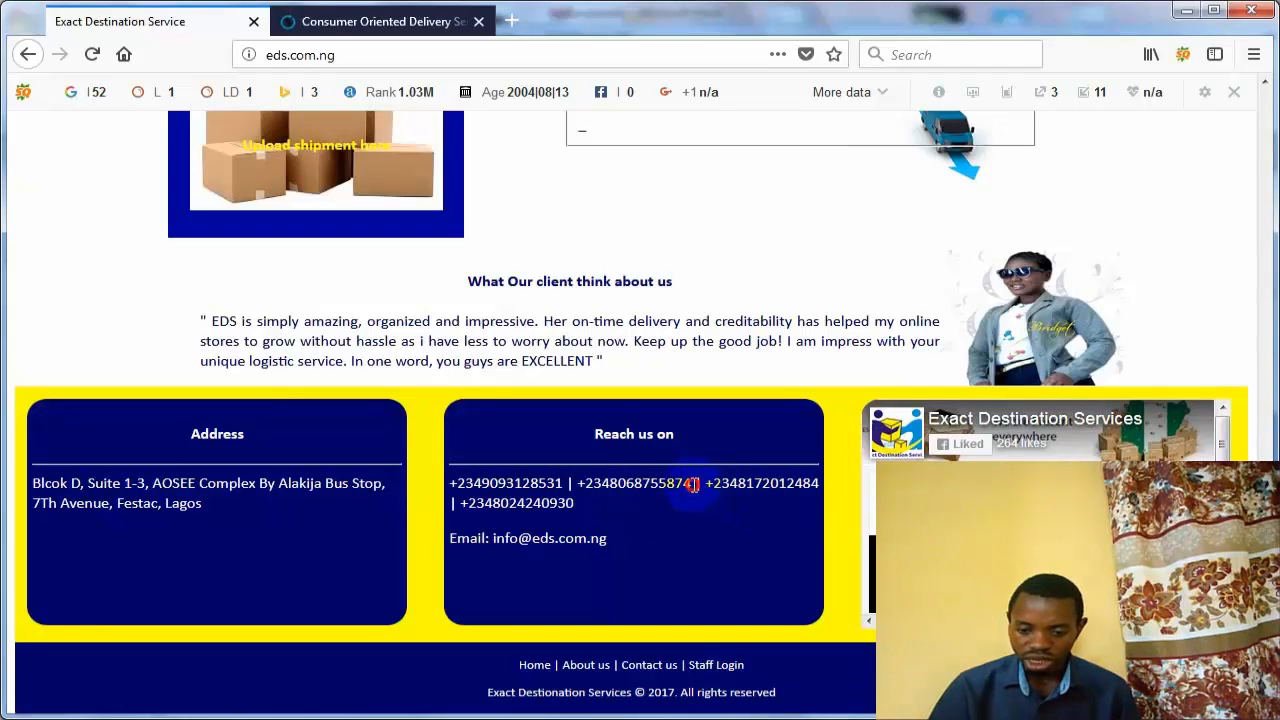
pyautogui.moveTo(693, 484); pyautogui.dragTo(588, 484)
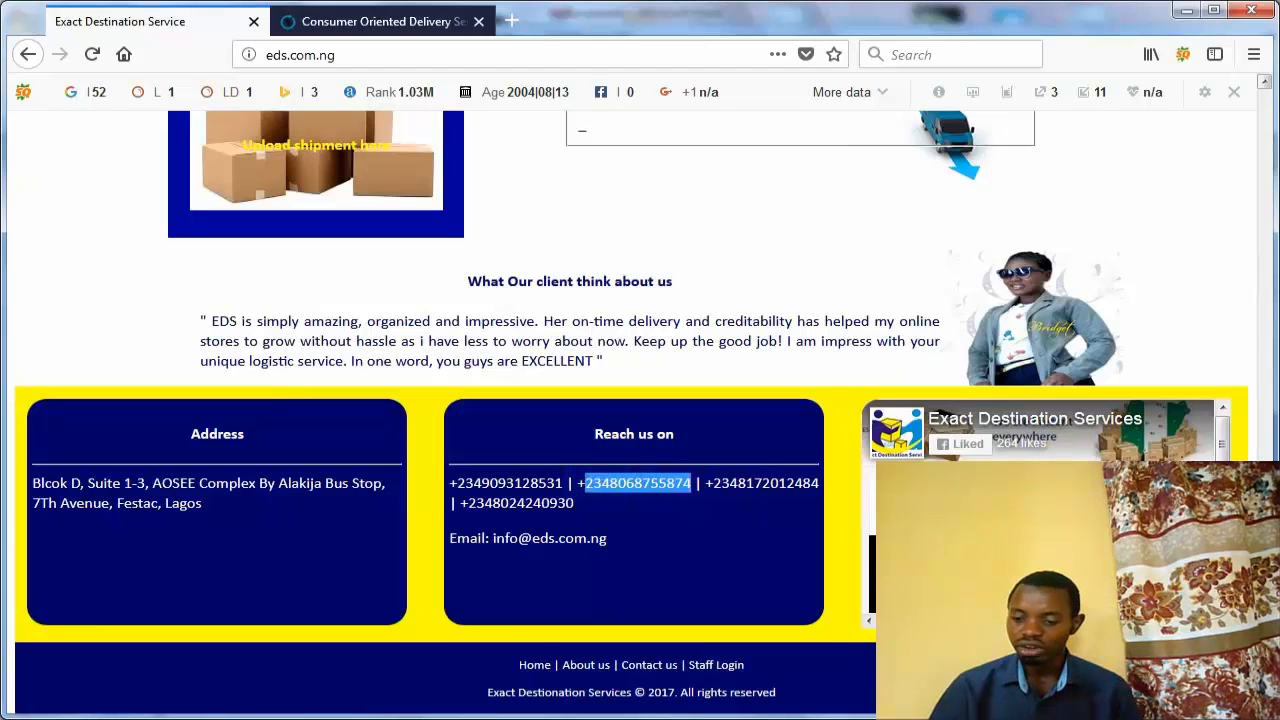
pyautogui.scroll(15, 1234, 391)
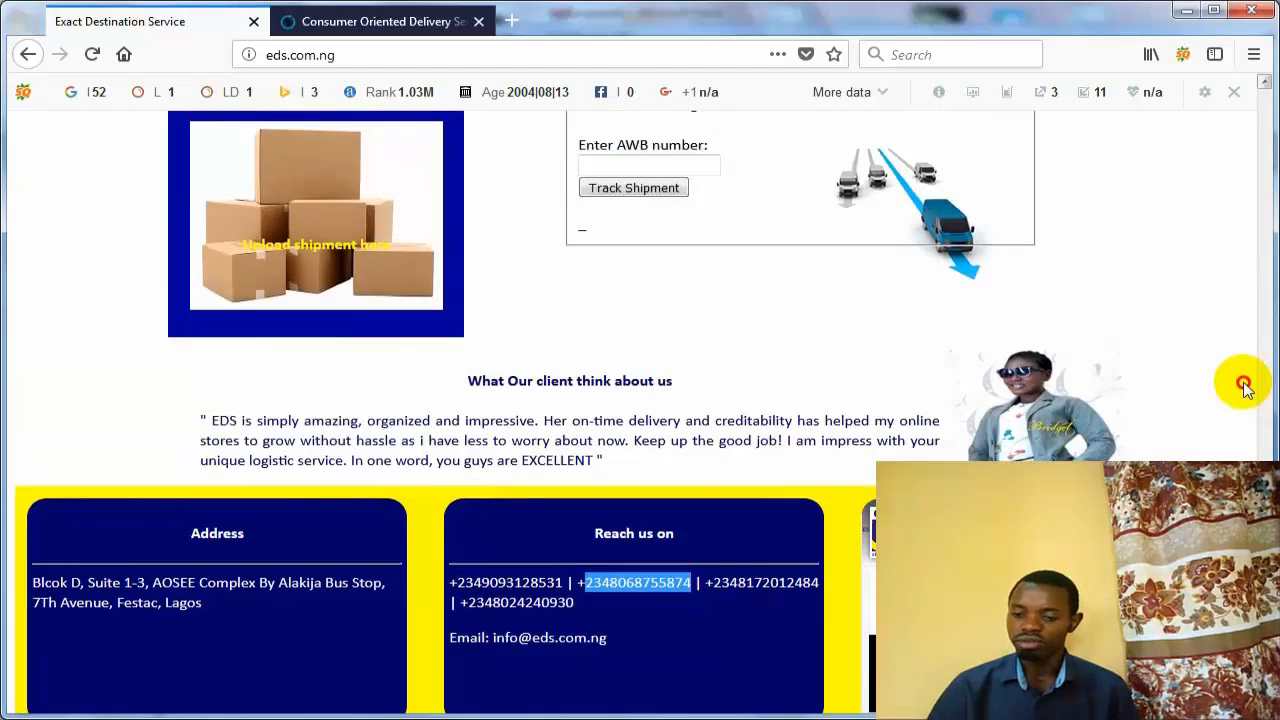
pyautogui.scroll(-5, 1235, 320)
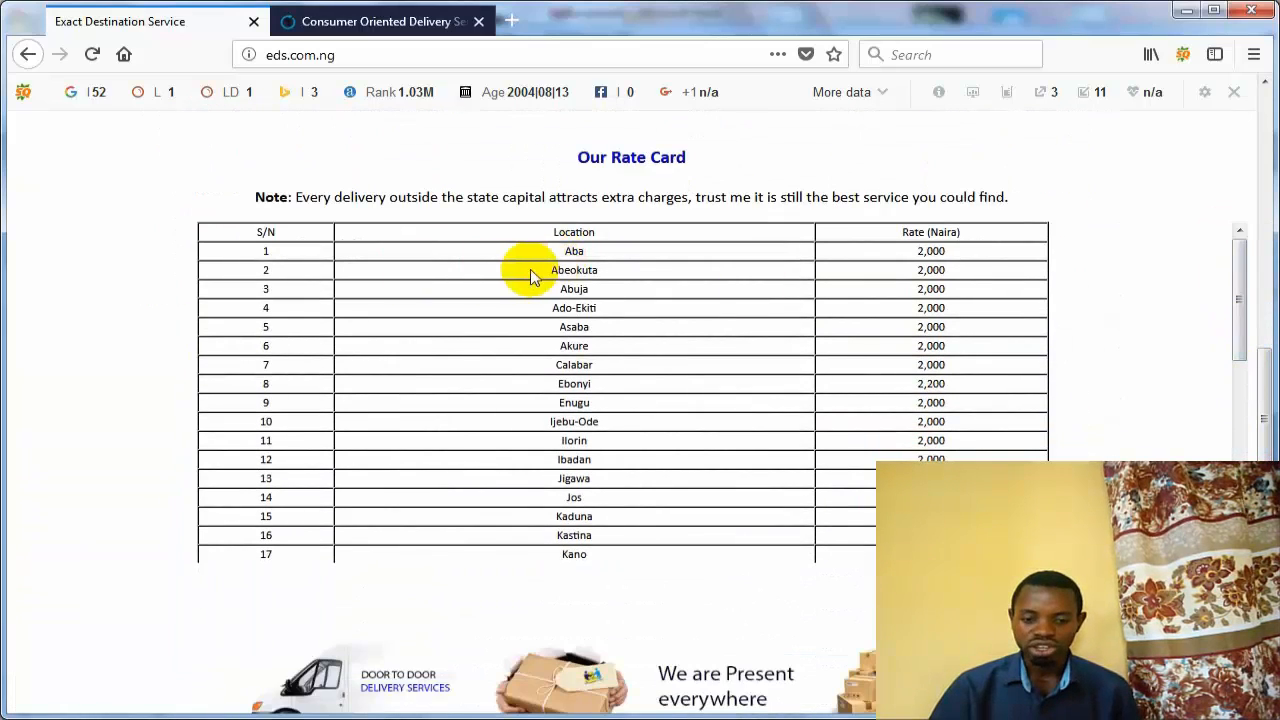
pyautogui.click(330, 24)
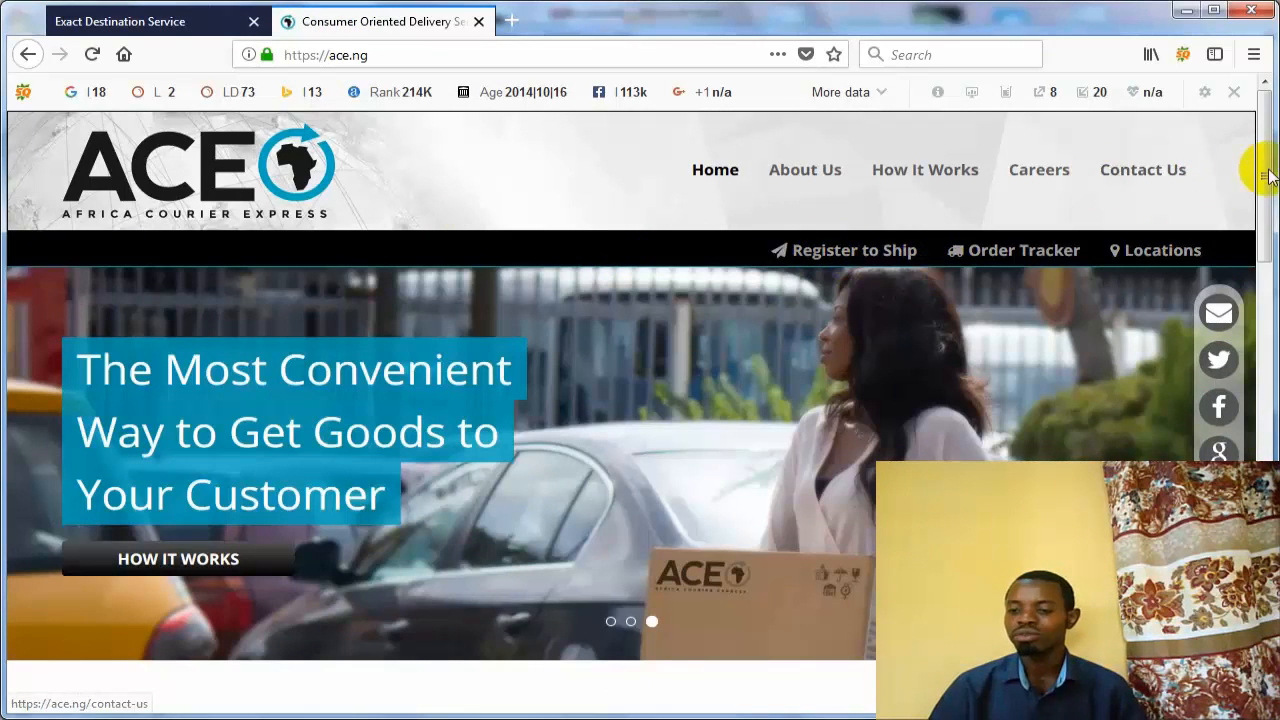
pyautogui.moveTo(1268, 186); pyautogui.dragTo(1270, 610)
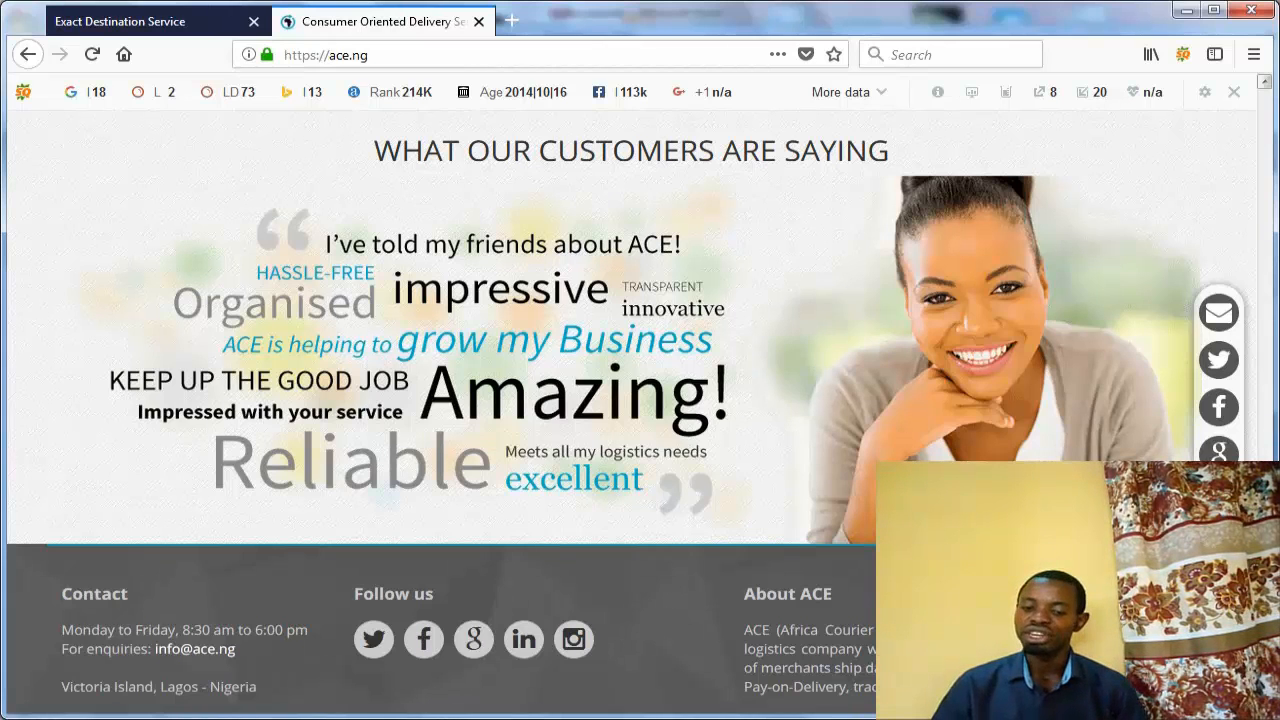
pyautogui.click(511, 21)
pyautogui.write('facebook.com/')
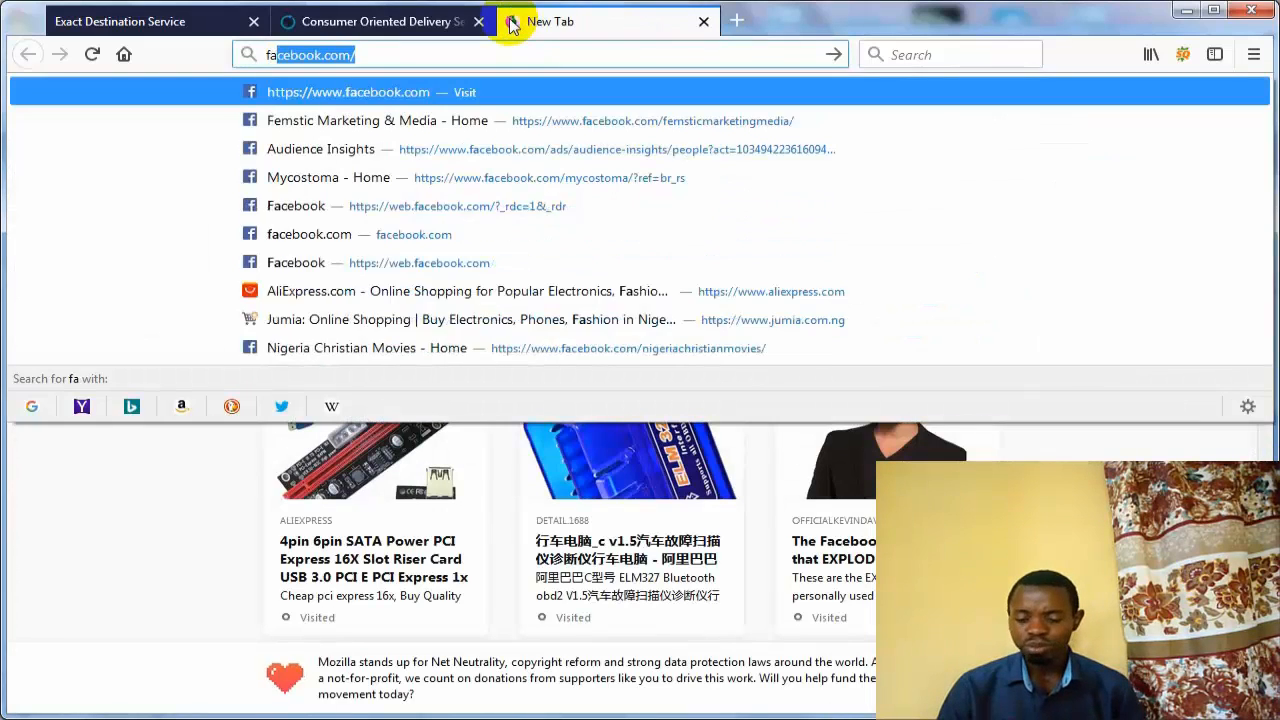
pyautogui.press('Return')
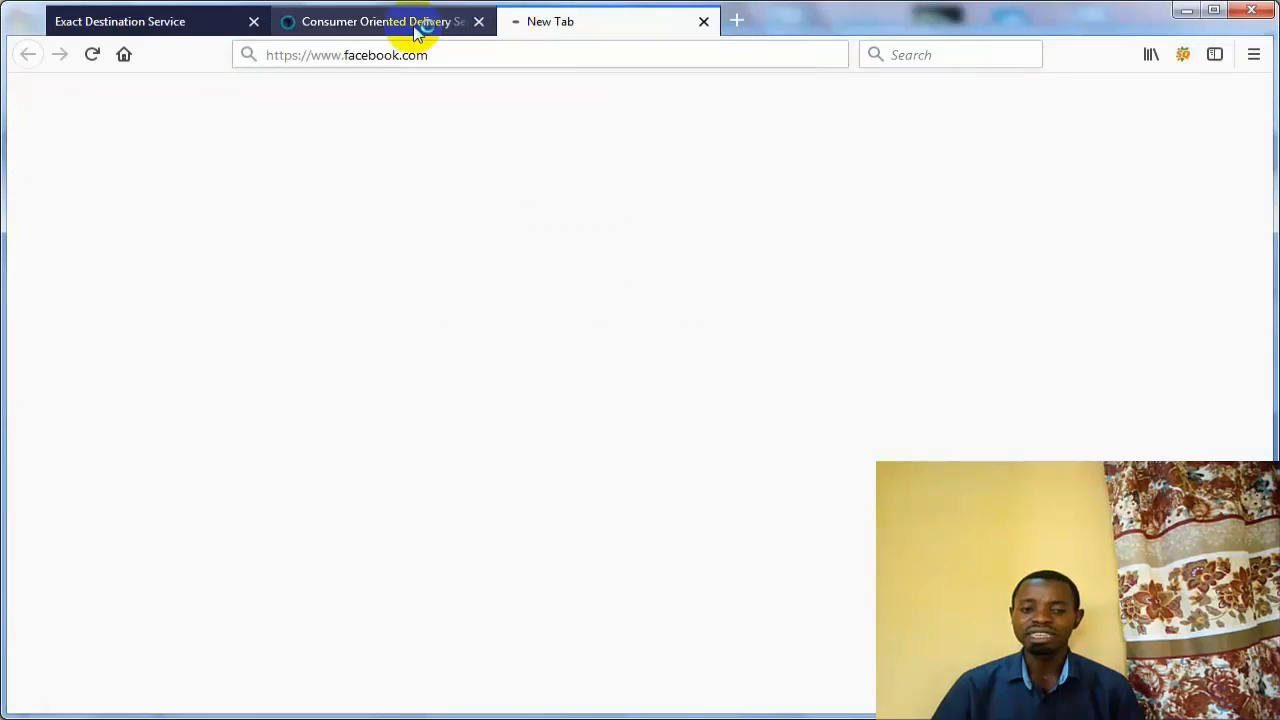
# - Close the ace.ng and eds.com.ng tabs, leaving only Facebook open in the browser
pyautogui.click(451, 19)
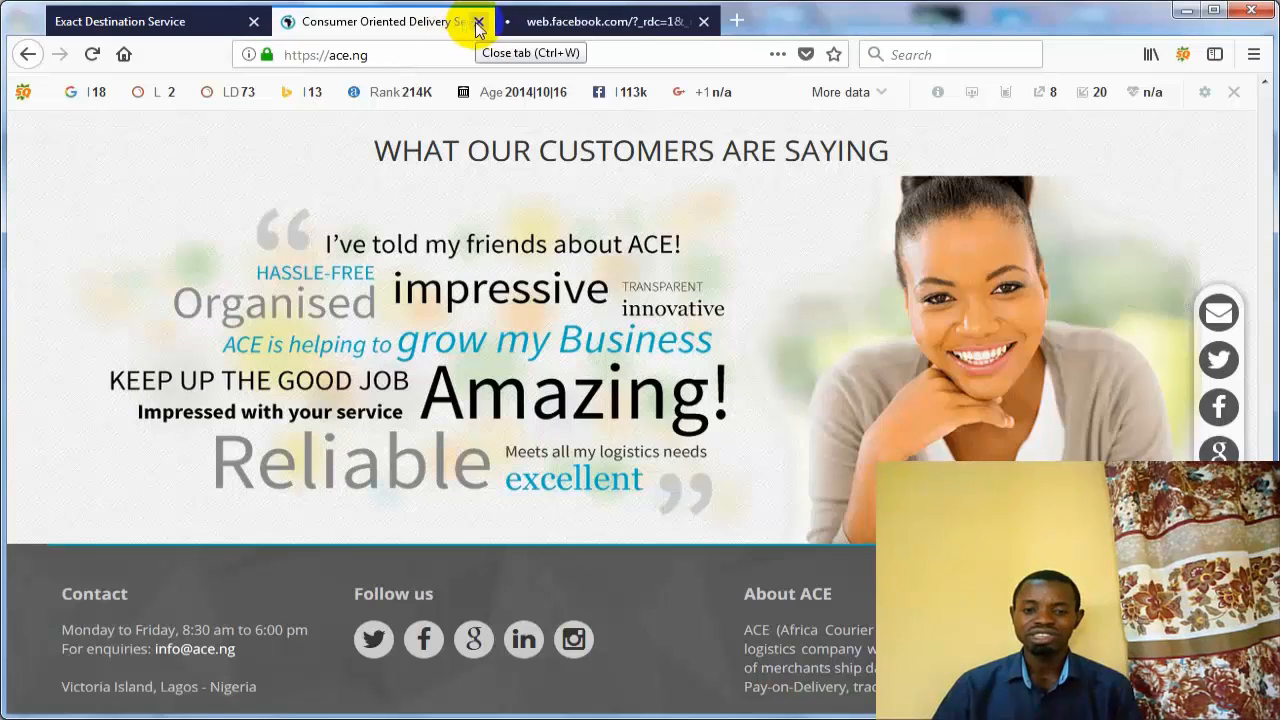
pyautogui.click(479, 22)
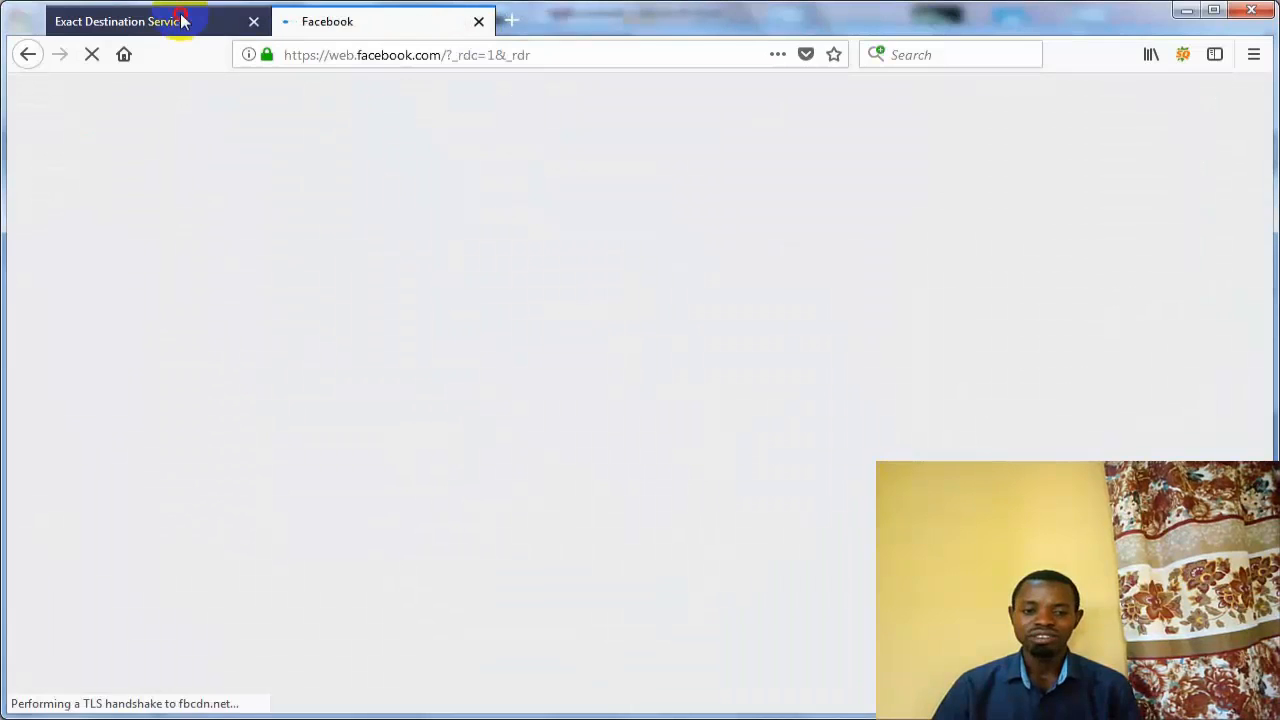
pyautogui.click(180, 20)
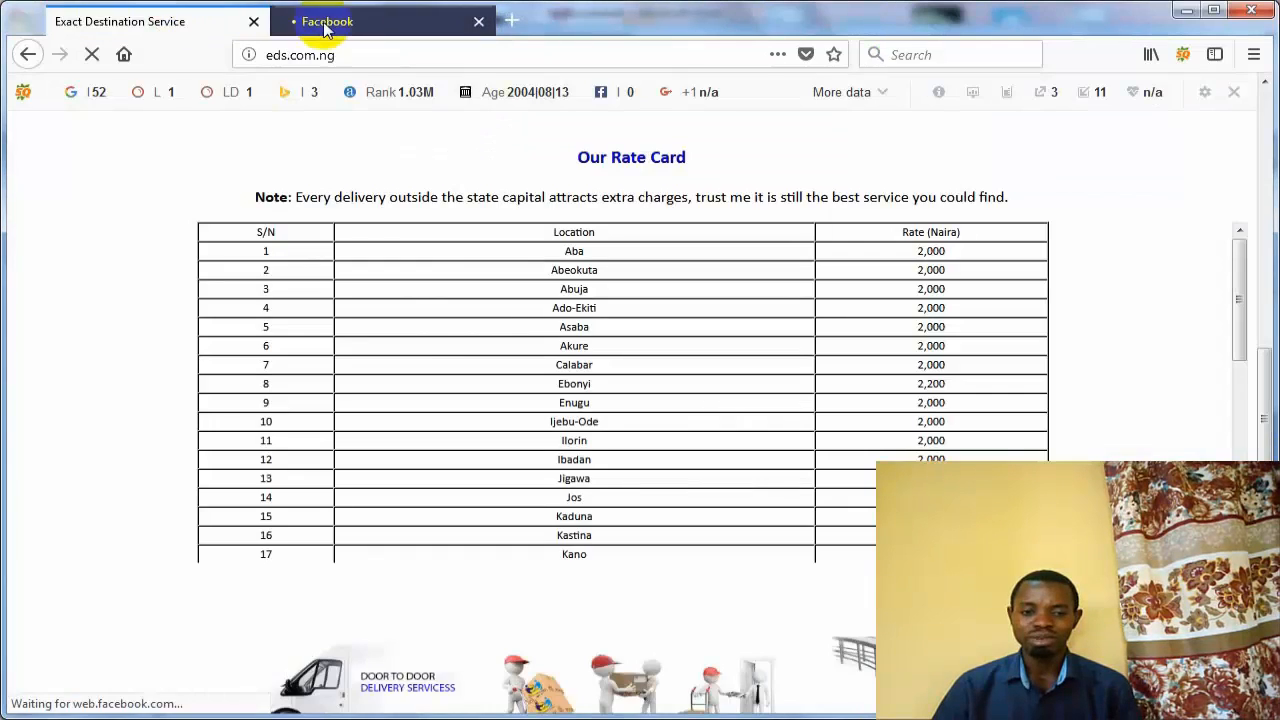
pyautogui.click(254, 22)
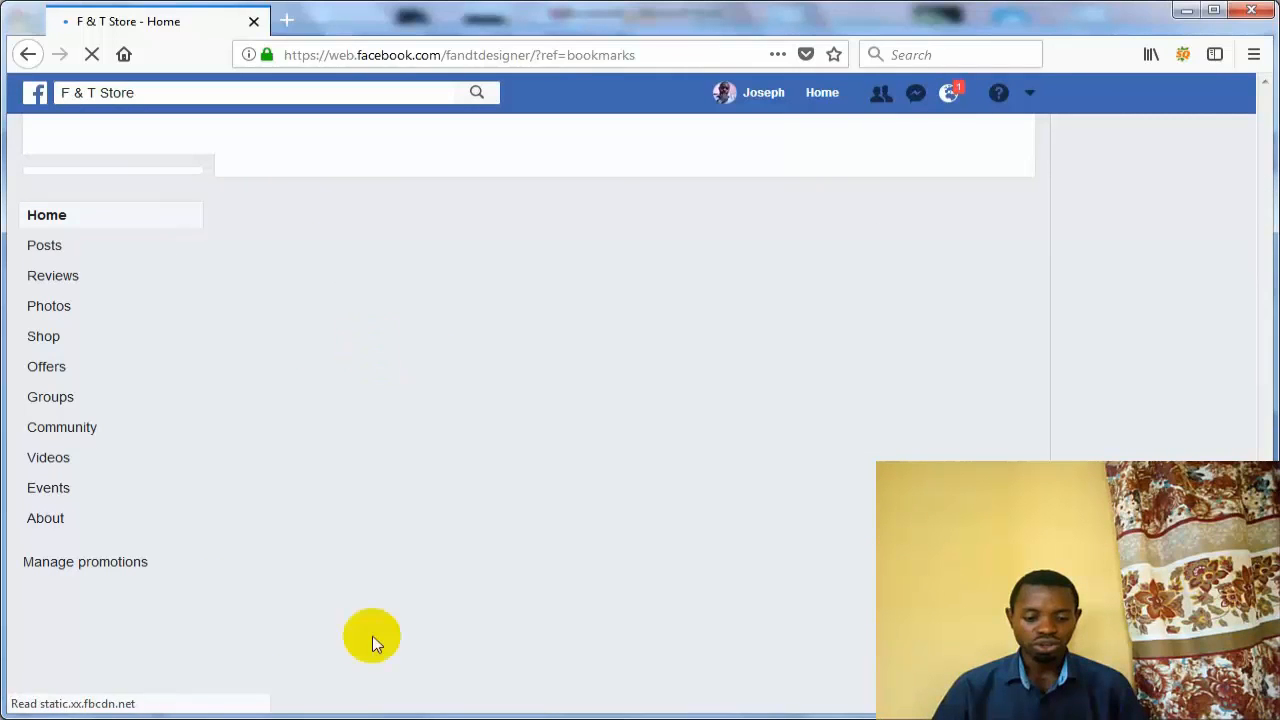
# - Switch to Microsoft Word and open the first document in the recent documents list
pyautogui.click(271, 719)
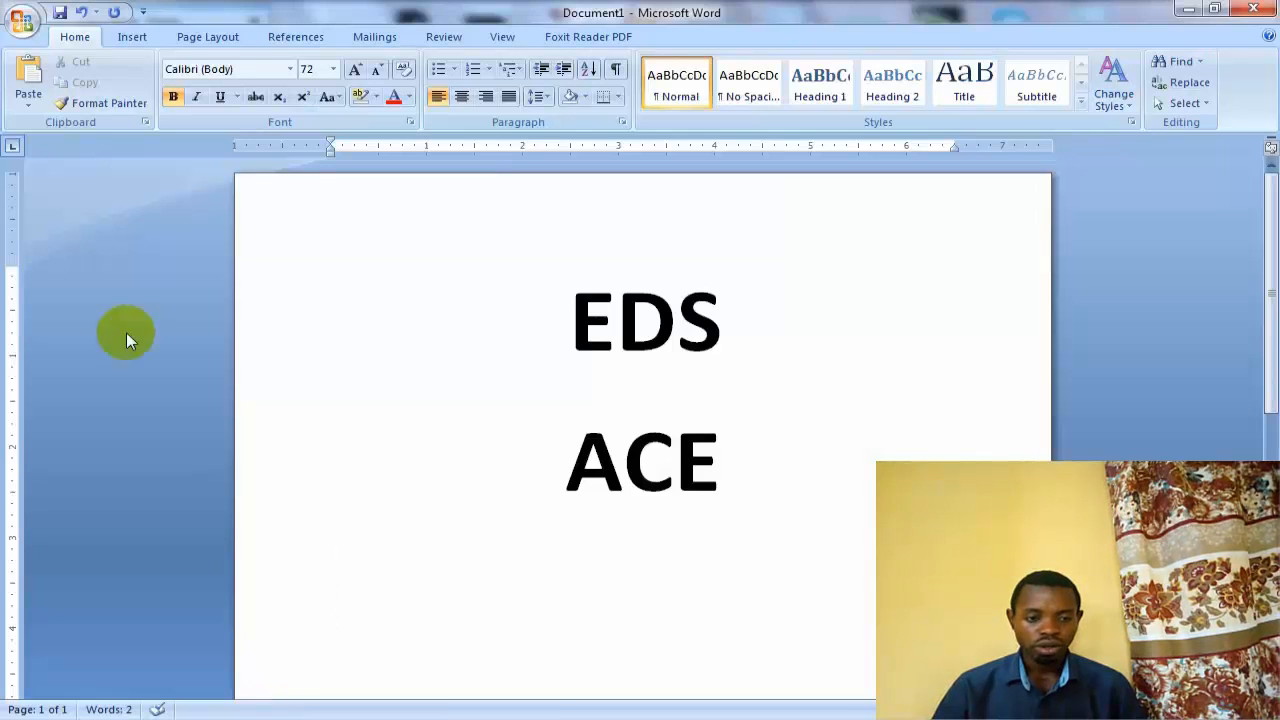
pyautogui.click(24, 24)
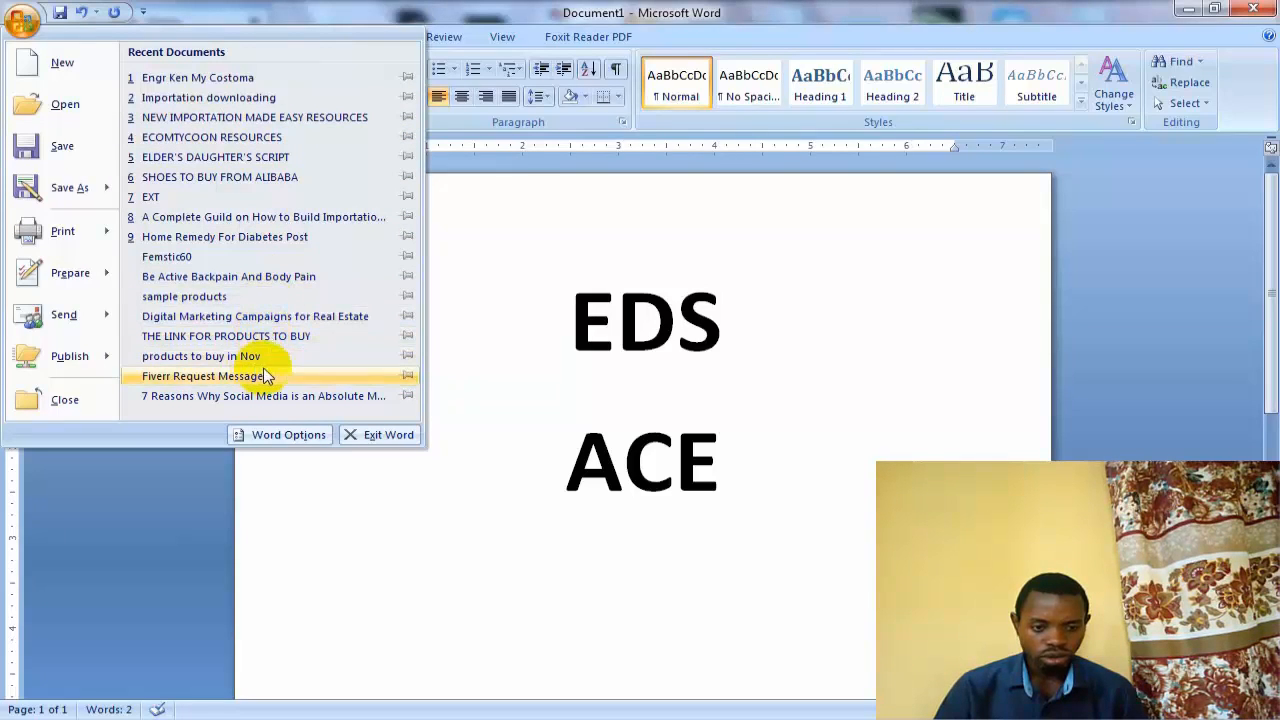
pyautogui.click(214, 83)
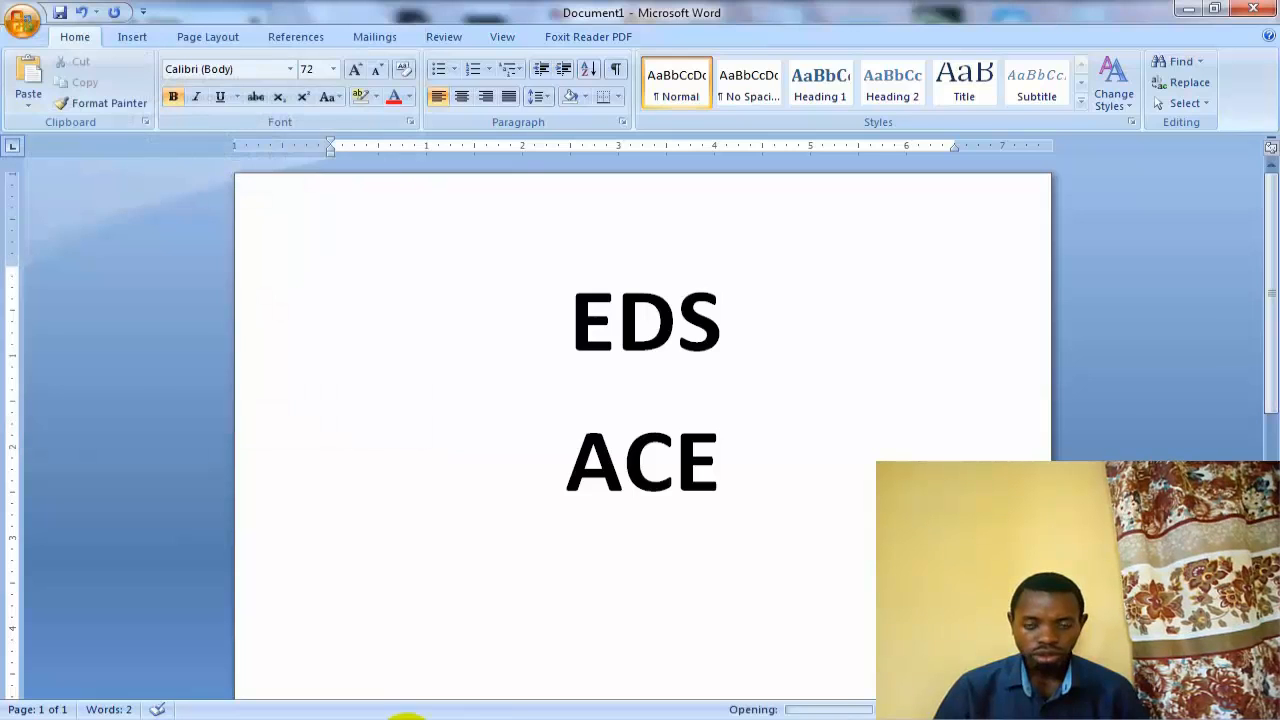
# - Switch to Firefox and open the Videos section of the F & T Store Facebook page, down to All Videos
pyautogui.click(409, 719)
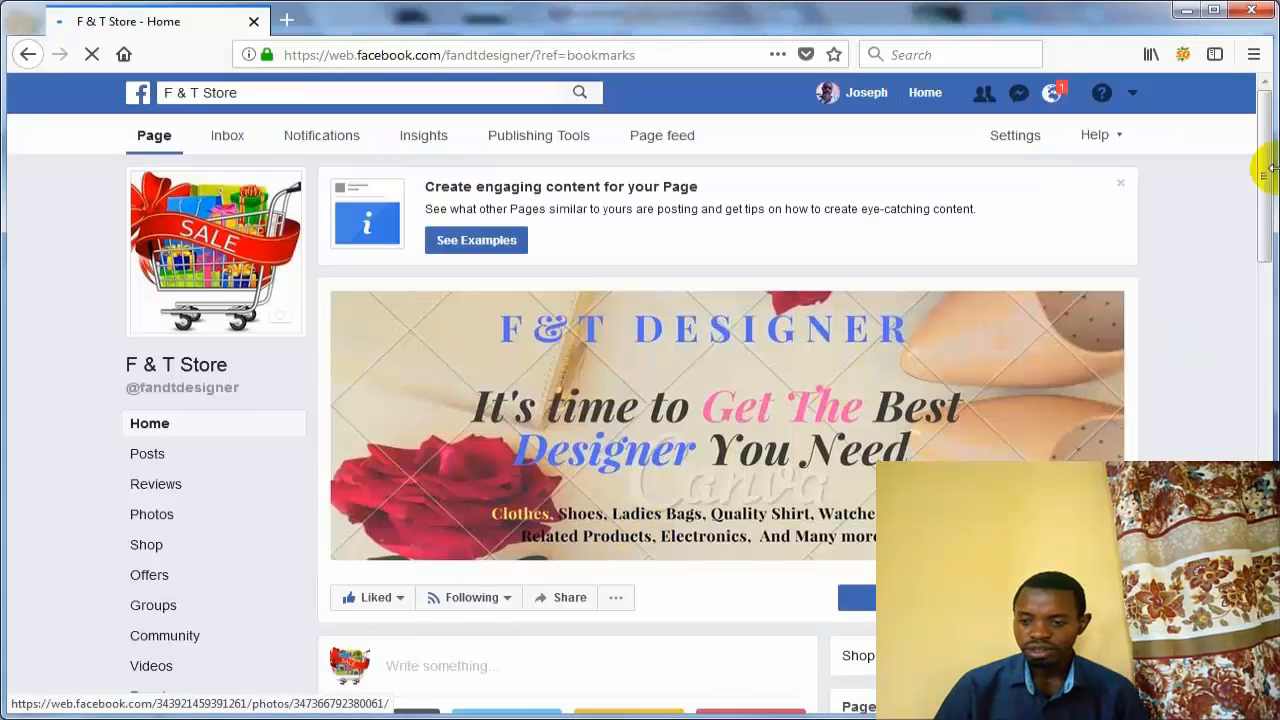
pyautogui.moveTo(1265, 165); pyautogui.dragTo(1268, 285)
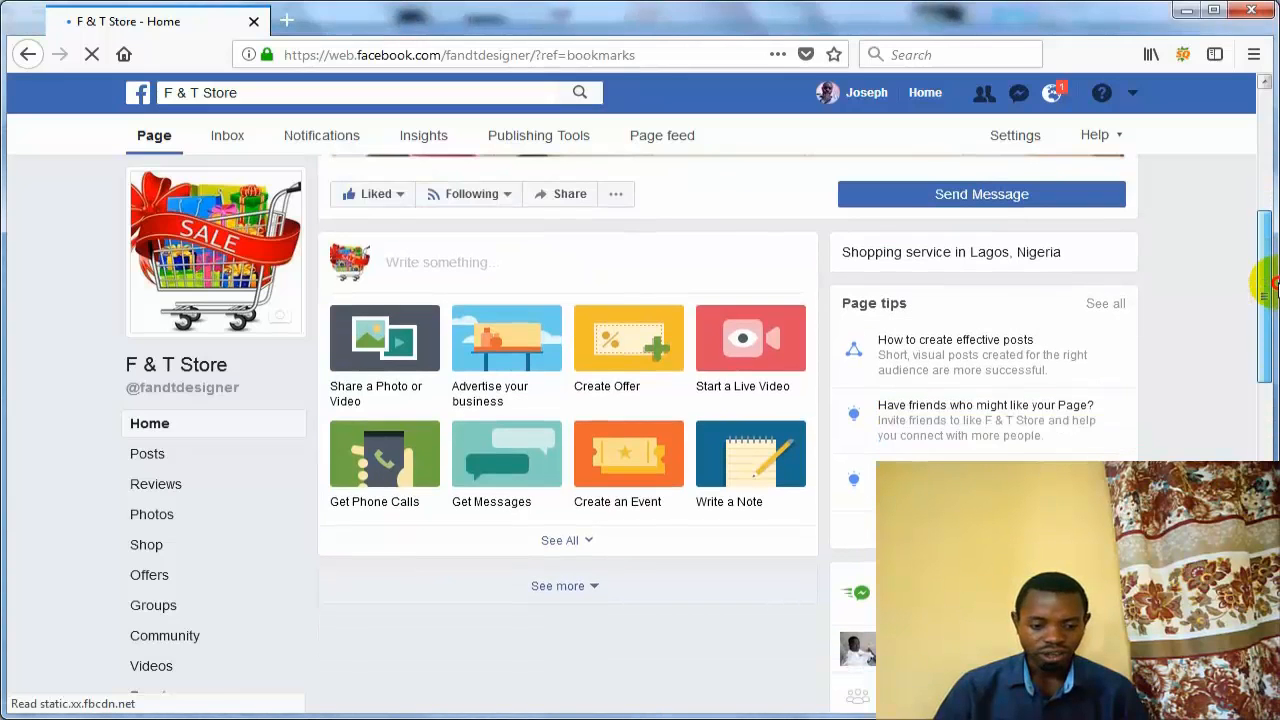
pyautogui.click(145, 667)
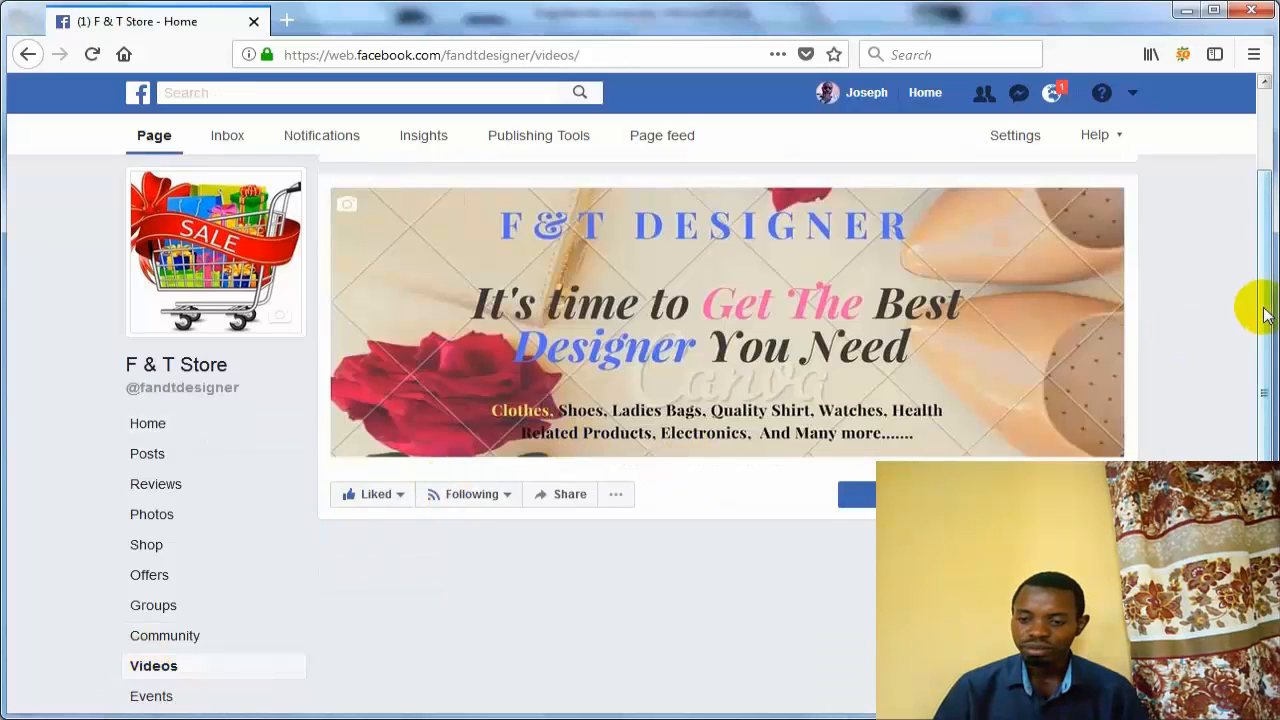
pyautogui.moveTo(1265, 312); pyautogui.dragTo(1268, 435)
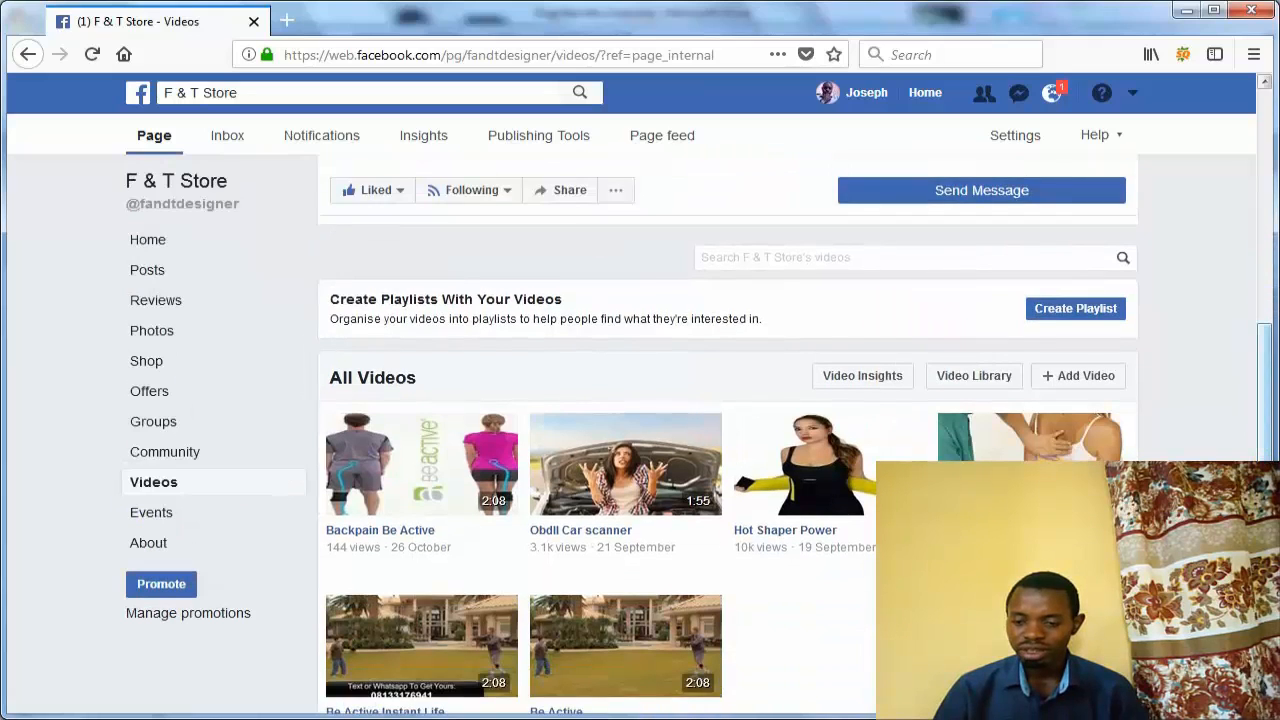
# - Add the video BeActive Brace from the Videos folder inside Importation to the F & T Store page
pyautogui.click(1063, 379)
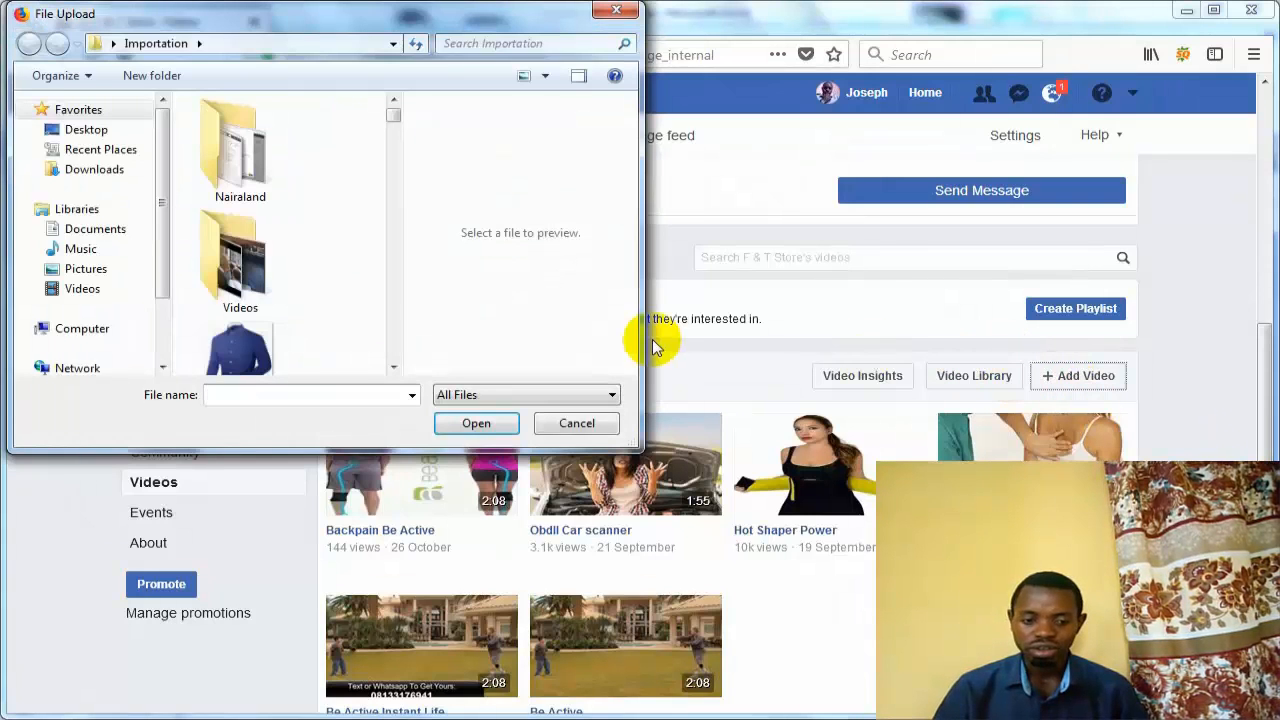
pyautogui.click(246, 302)
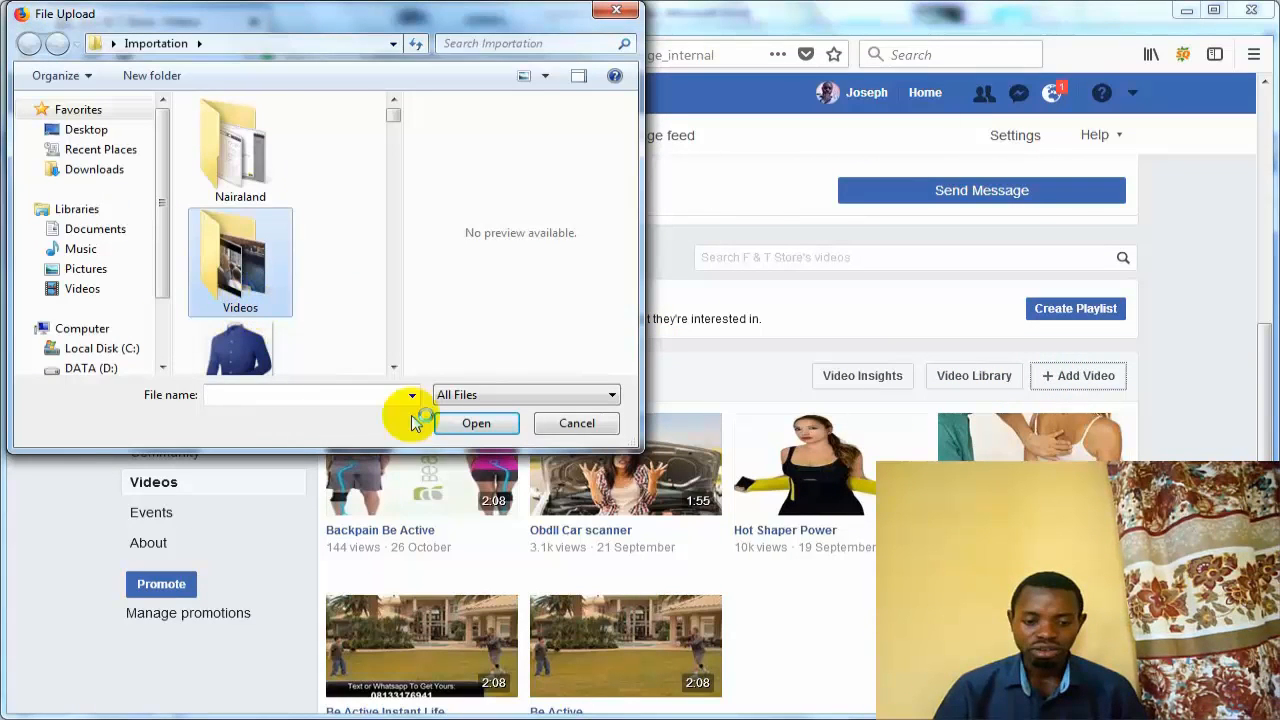
pyautogui.click(474, 424)
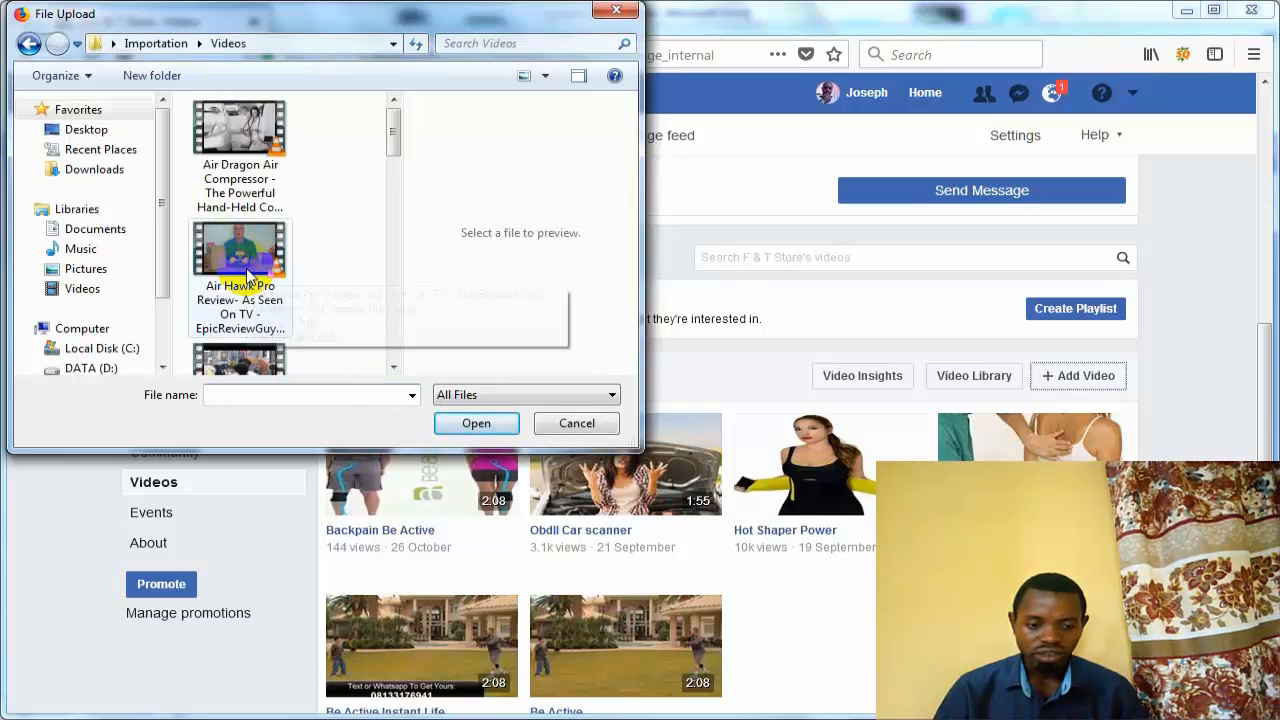
pyautogui.moveTo(395, 143); pyautogui.dragTo(390, 197)
pyautogui.moveTo(386, 180); pyautogui.dragTo(388, 232)
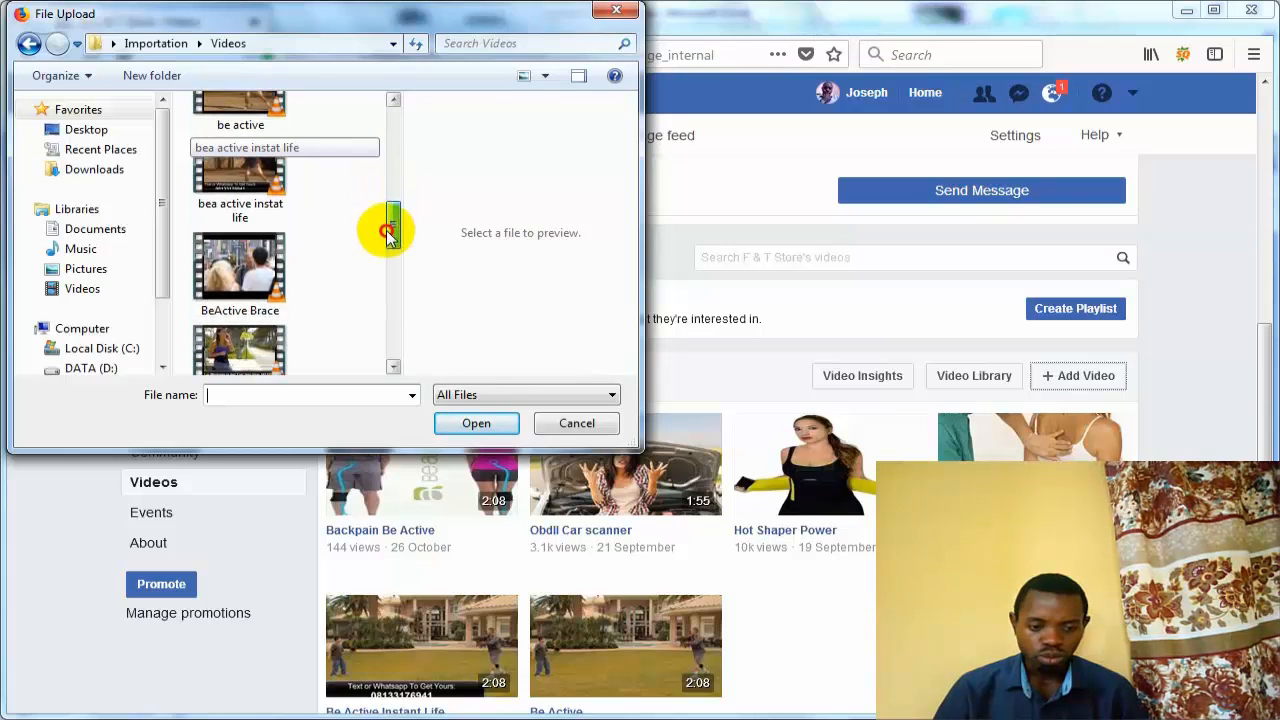
pyautogui.click(243, 290)
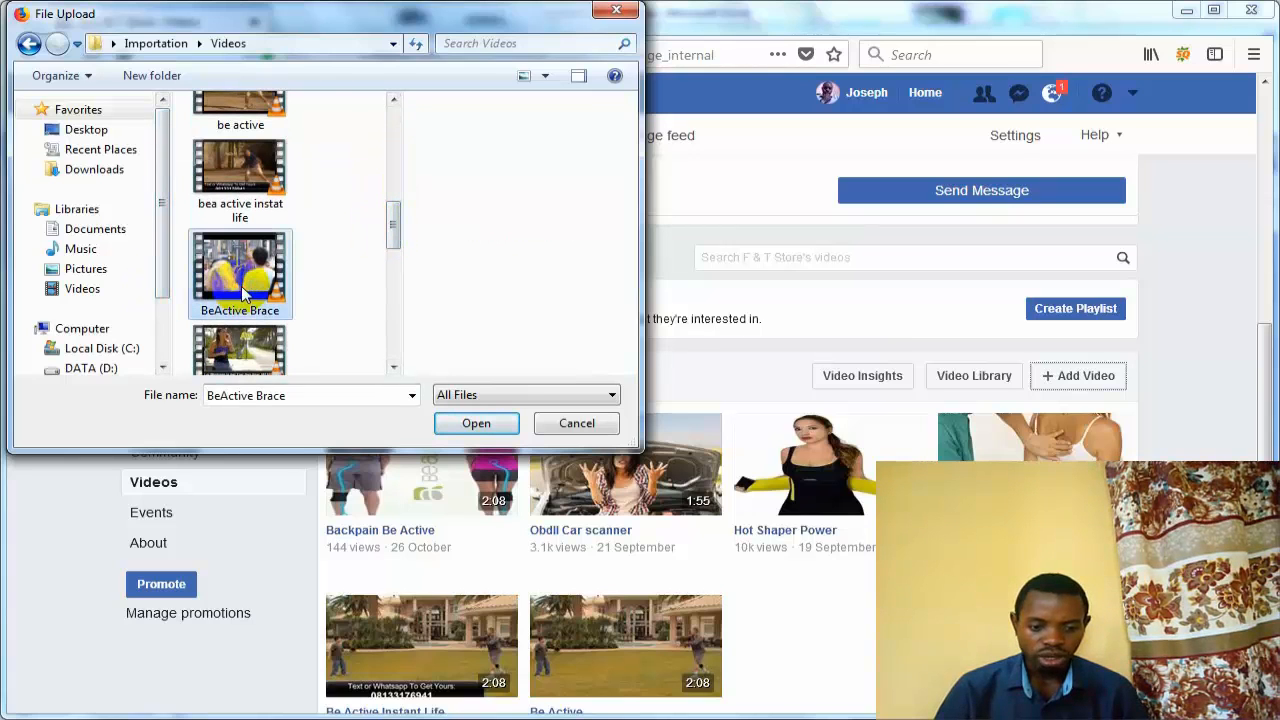
pyautogui.click(466, 423)
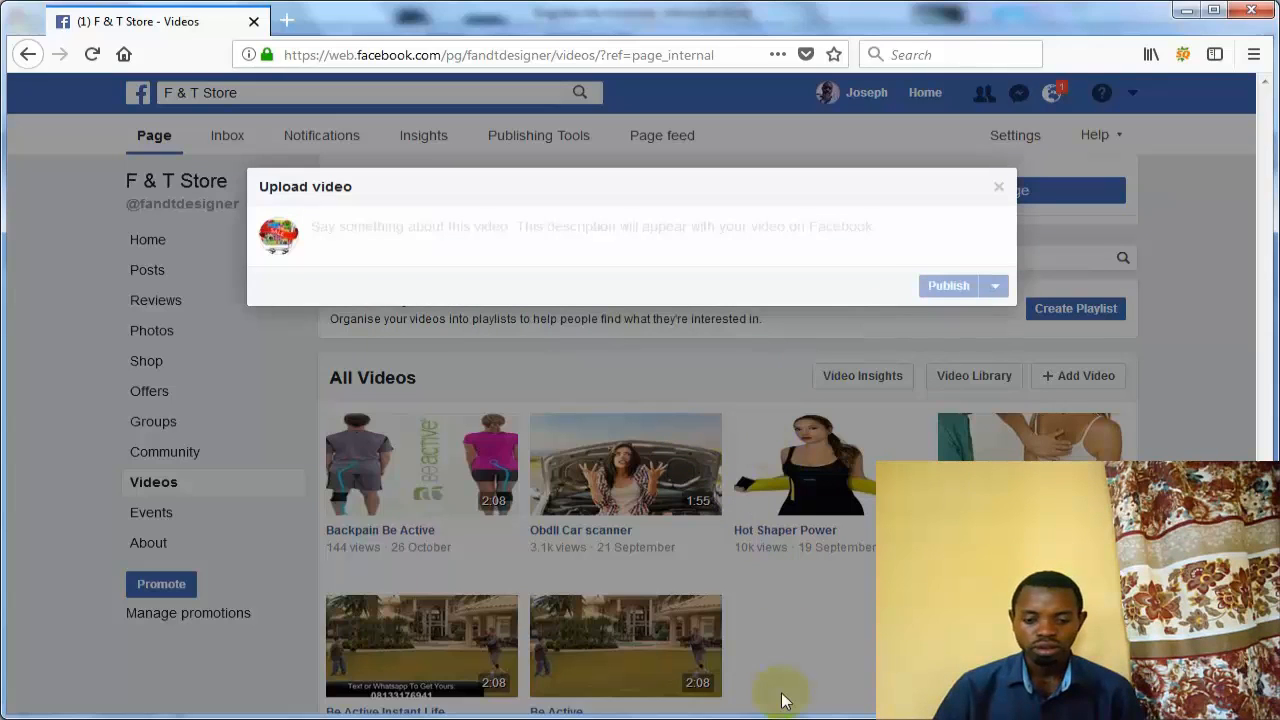
# - Title the uploading video Car Scanner OBD II
pyautogui.click(857, 501)
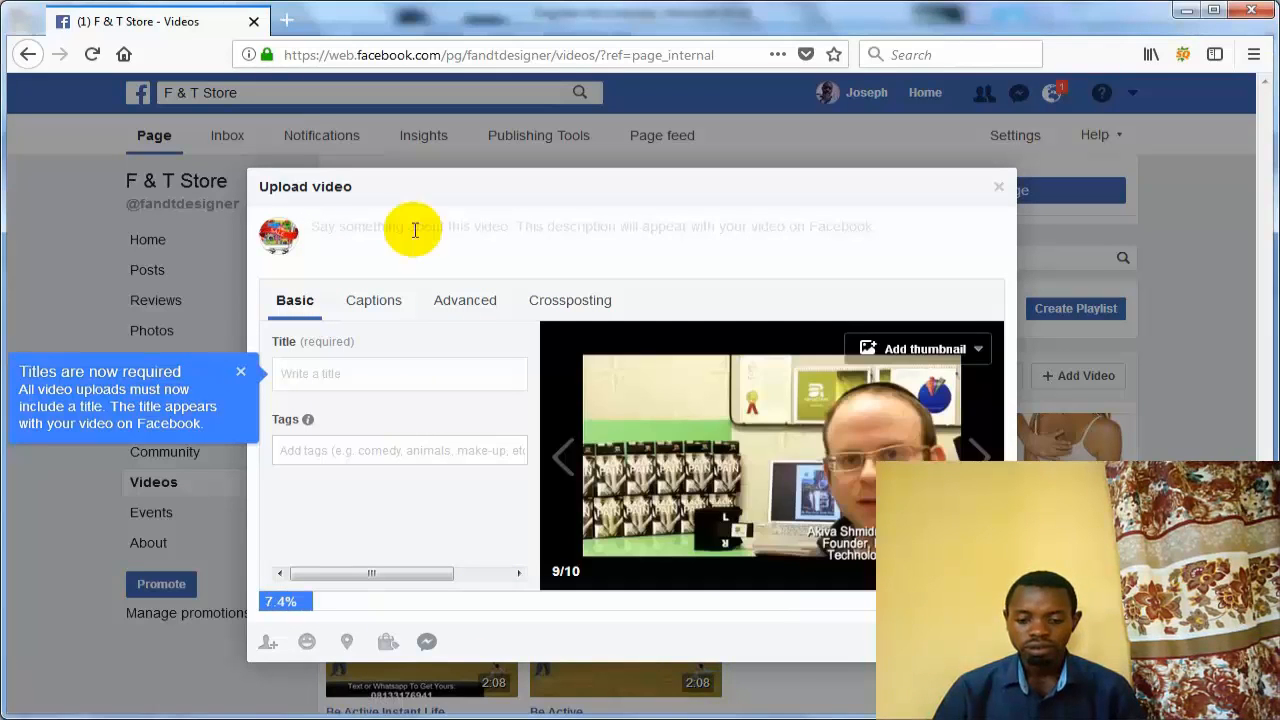
pyautogui.click(415, 230)
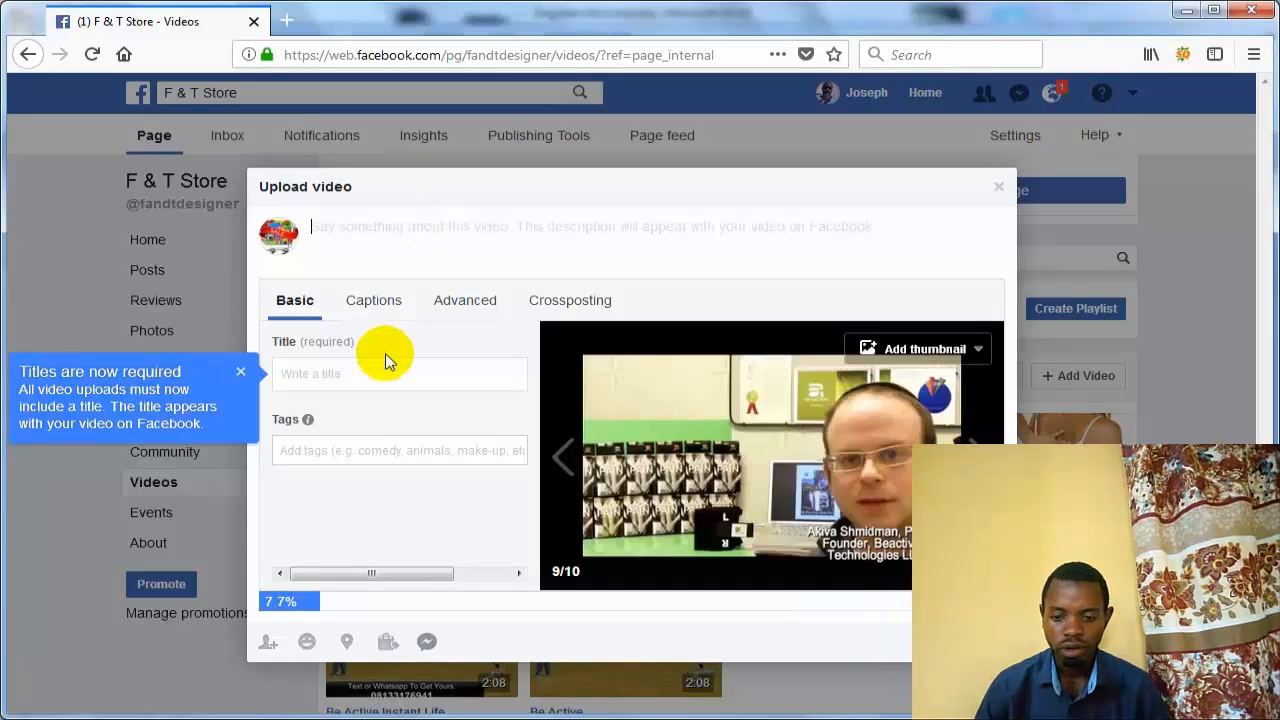
pyautogui.click(390, 373)
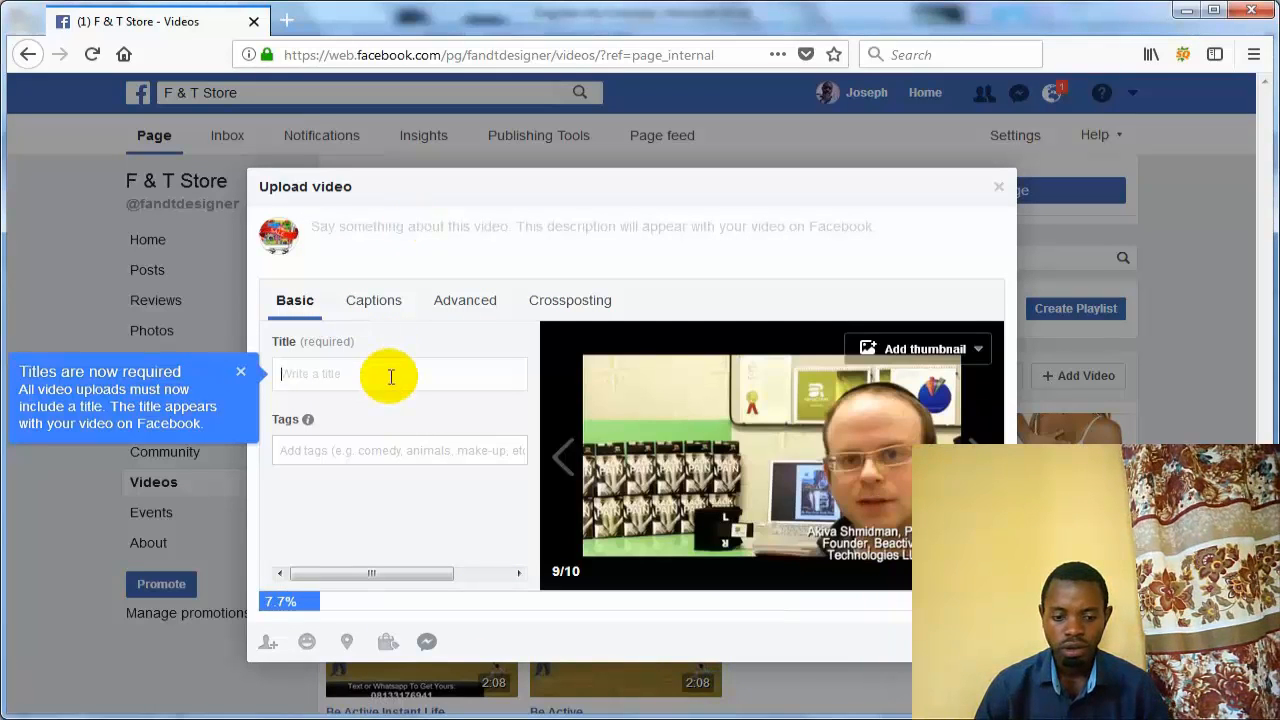
pyautogui.write('Car')
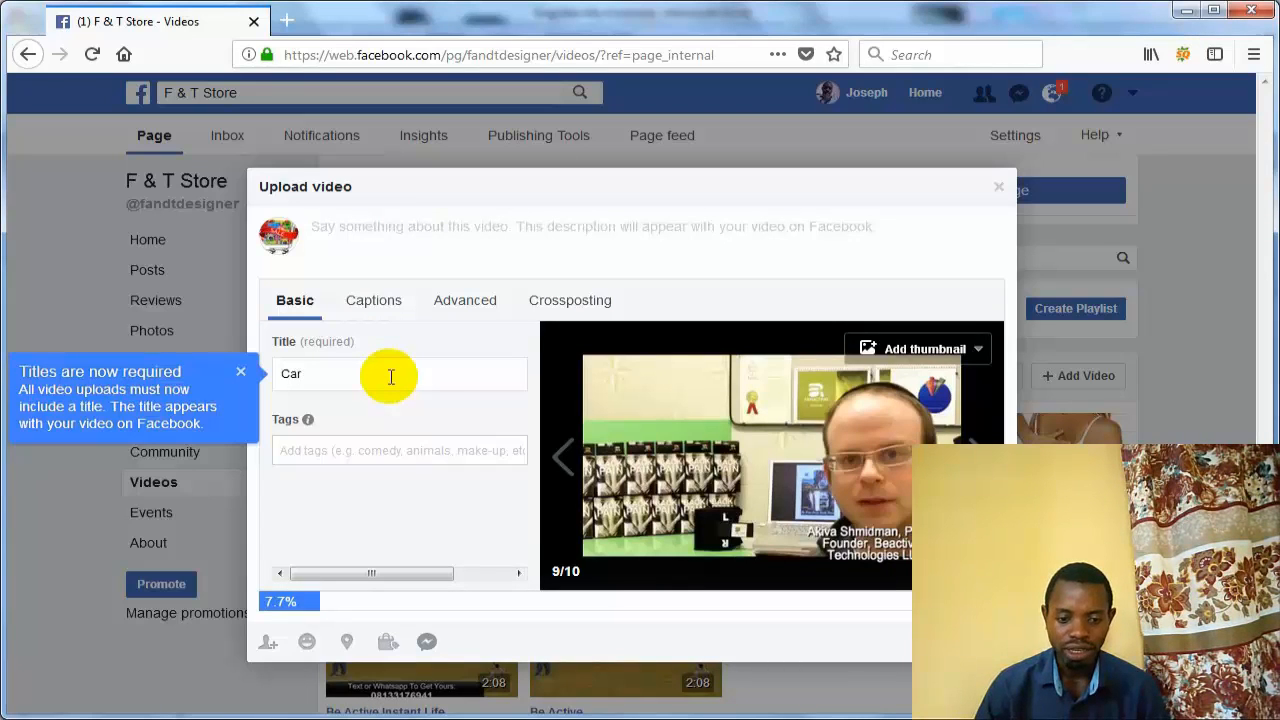
pyautogui.write(' Scann')
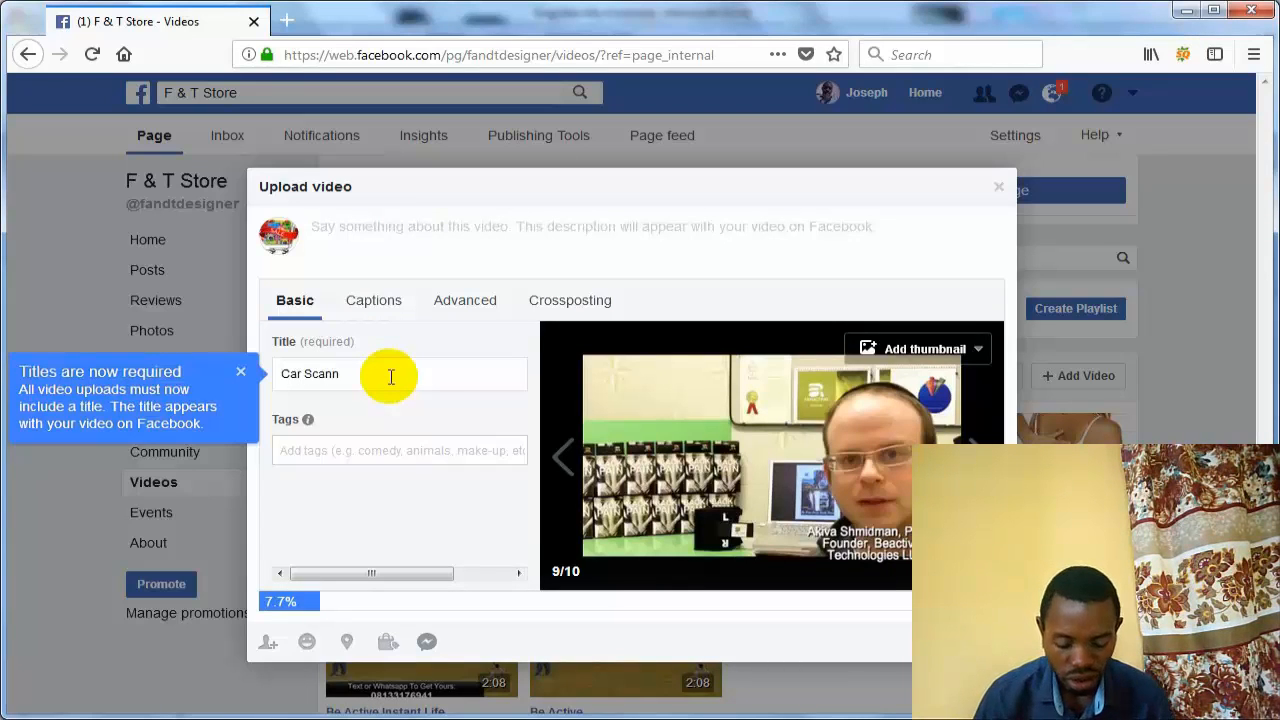
pyautogui.write('er O')
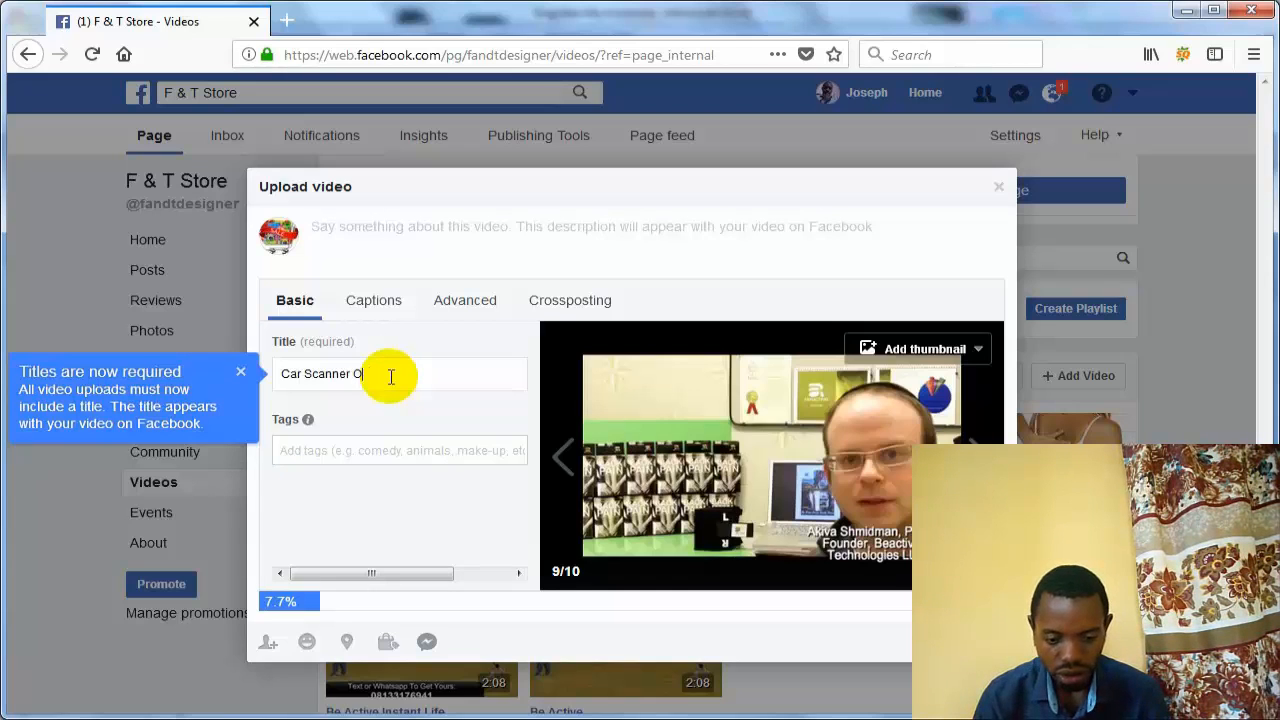
pyautogui.write('BD II')
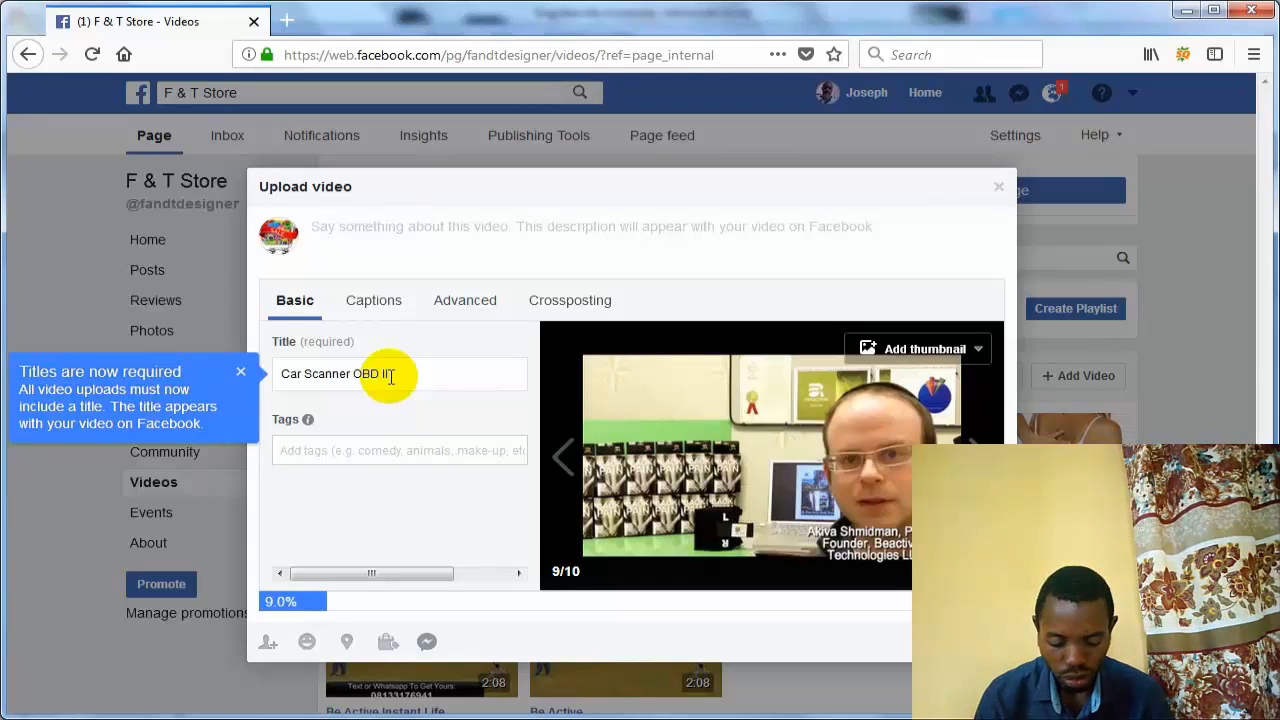
pyautogui.click(365, 448)
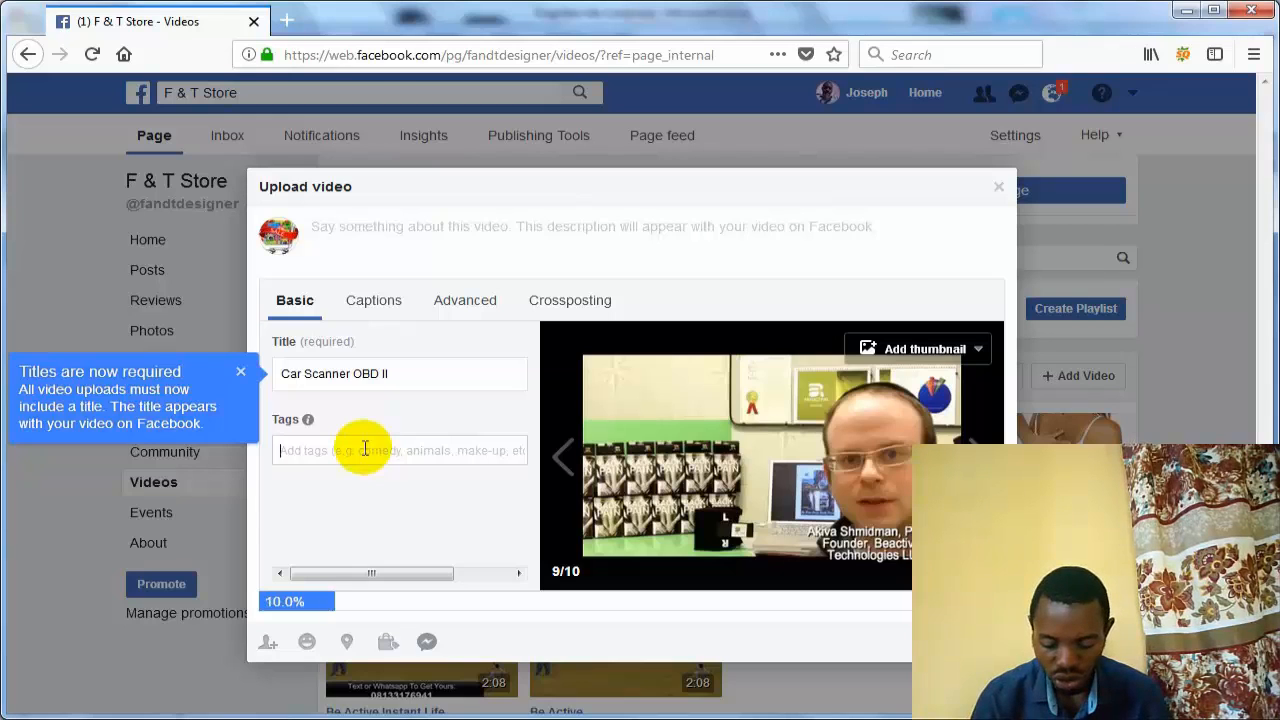
pyautogui.write('toyo')
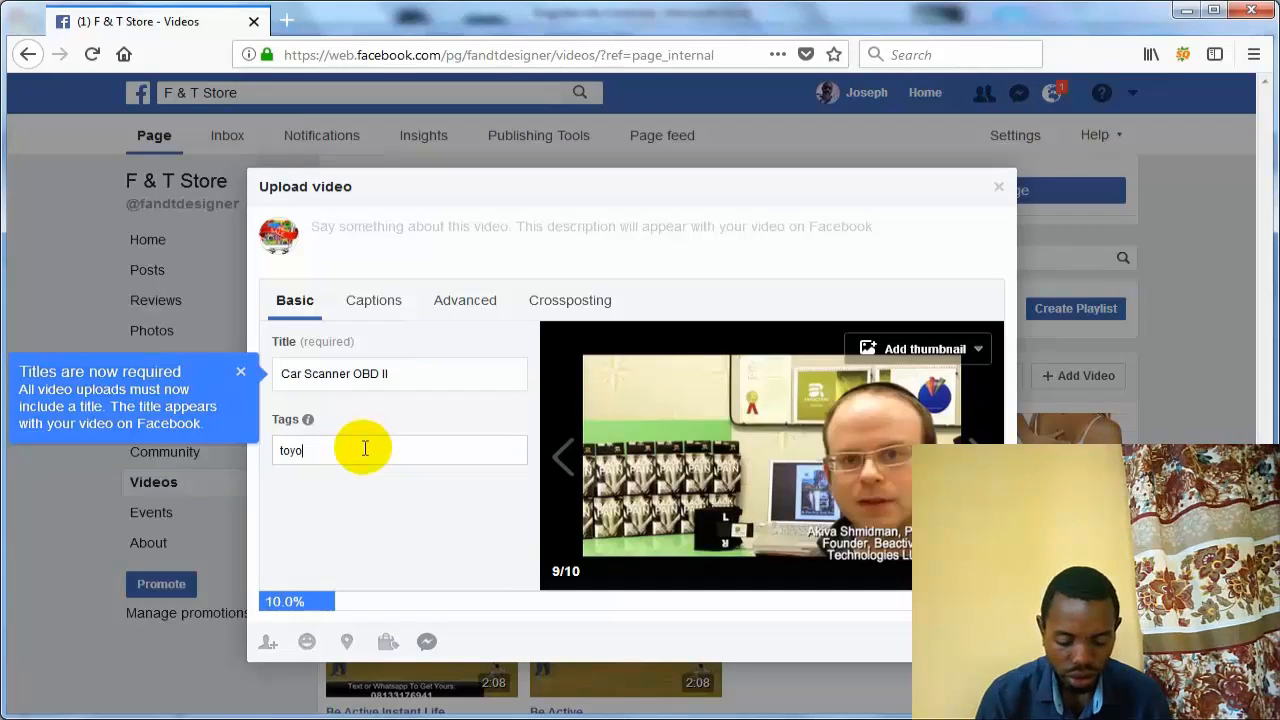
pyautogui.write('ta')
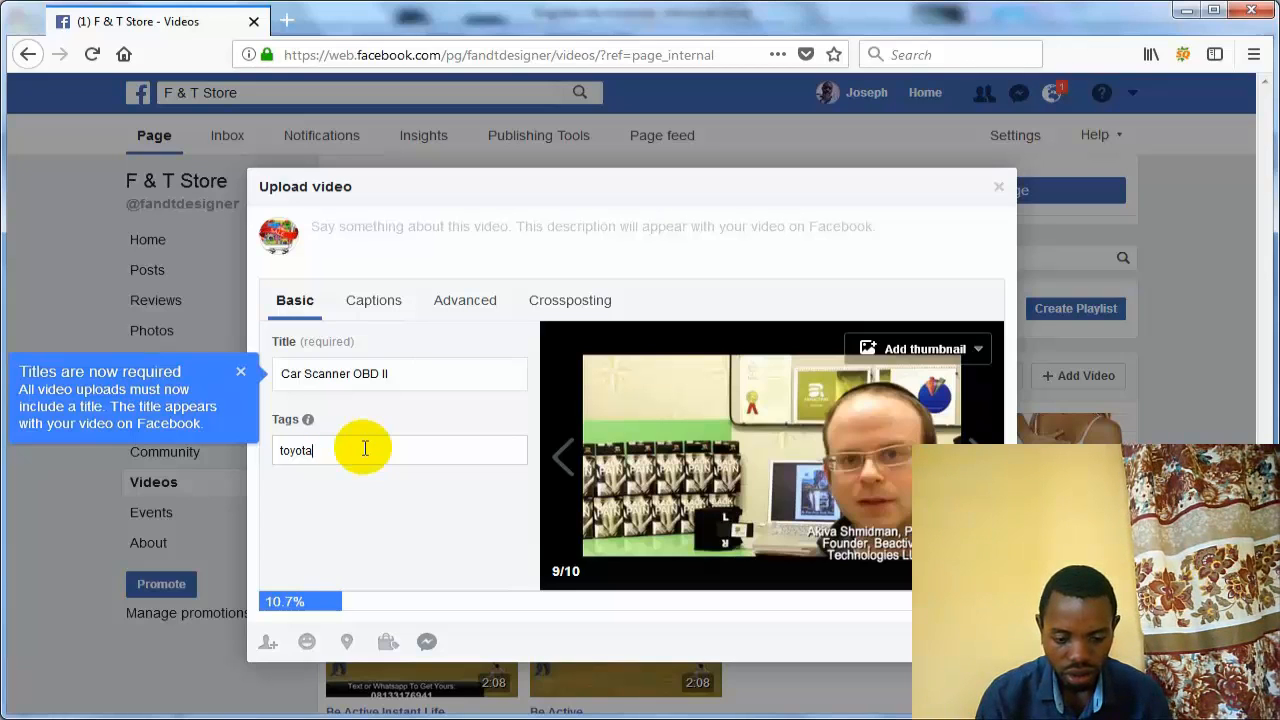
pyautogui.press('BackSpace')
pyautogui.press('BackSpace')
pyautogui.press('BackSpace')
pyautogui.press('BackSpace')
pyautogui.press('BackSpace')
pyautogui.press('BackSpace')
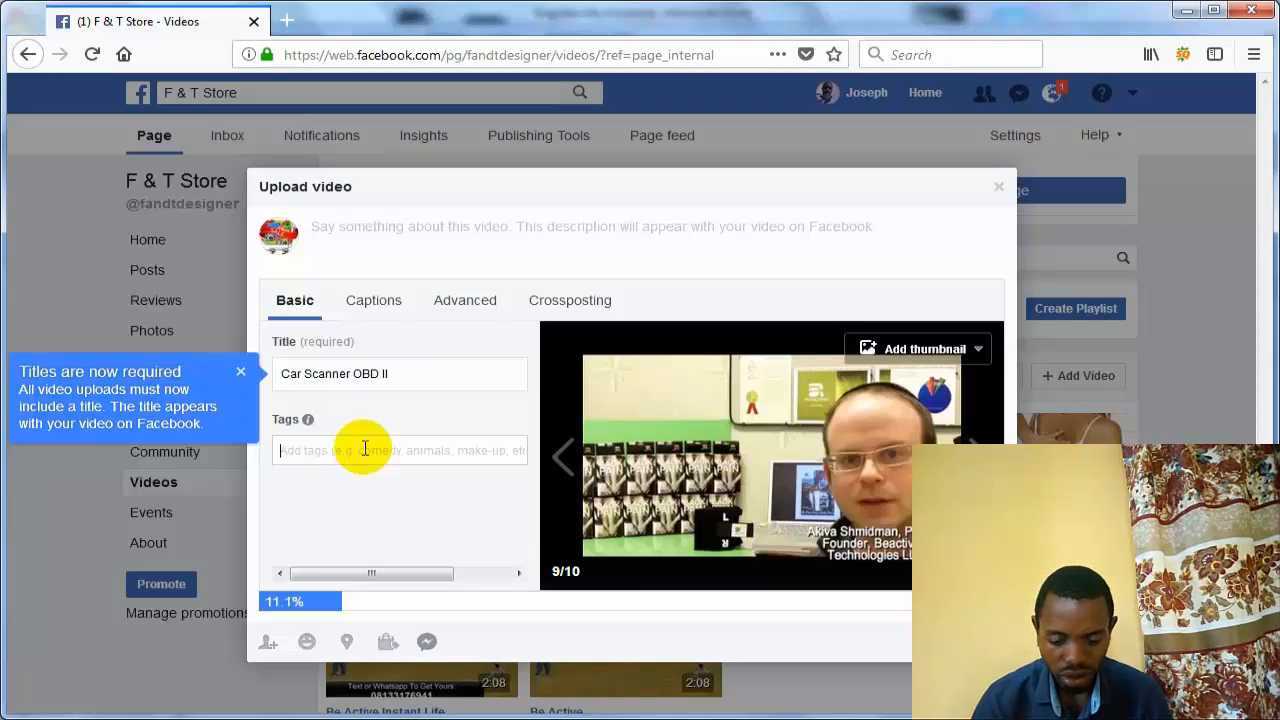
pyautogui.write('car')
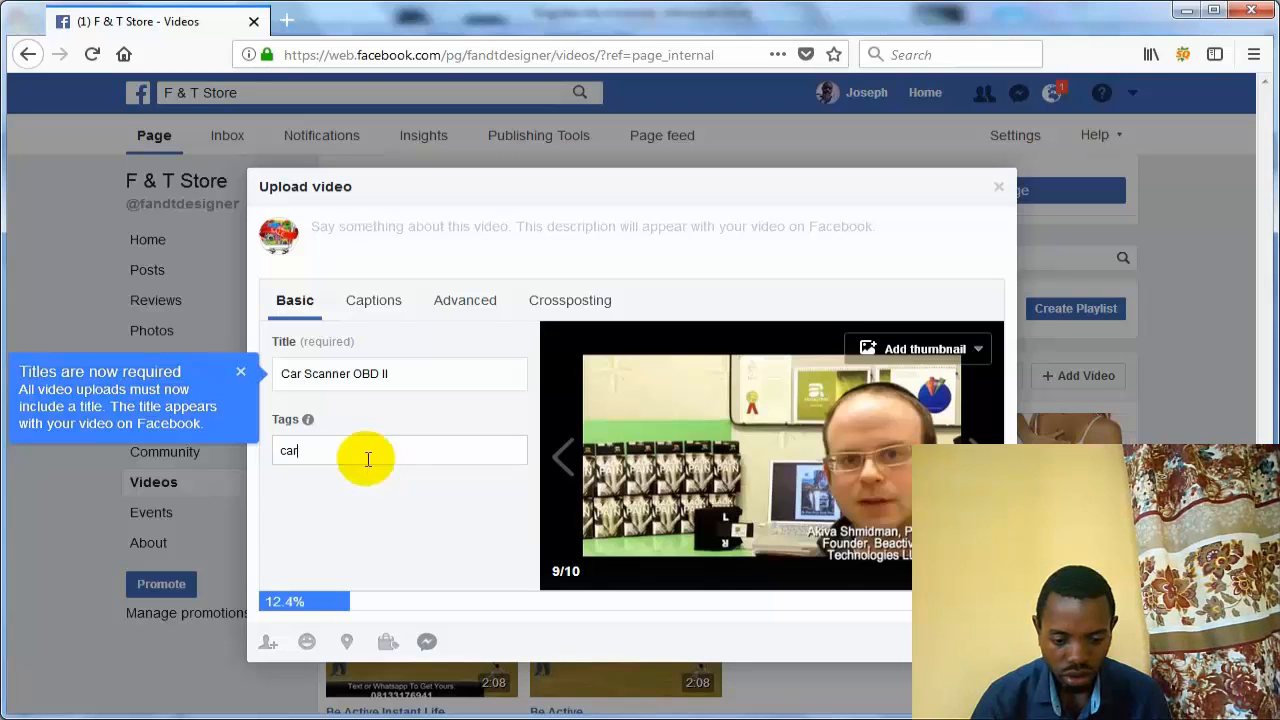
pyautogui.press('BackSpace')
pyautogui.press('BackSpace')
pyautogui.press('BackSpace')
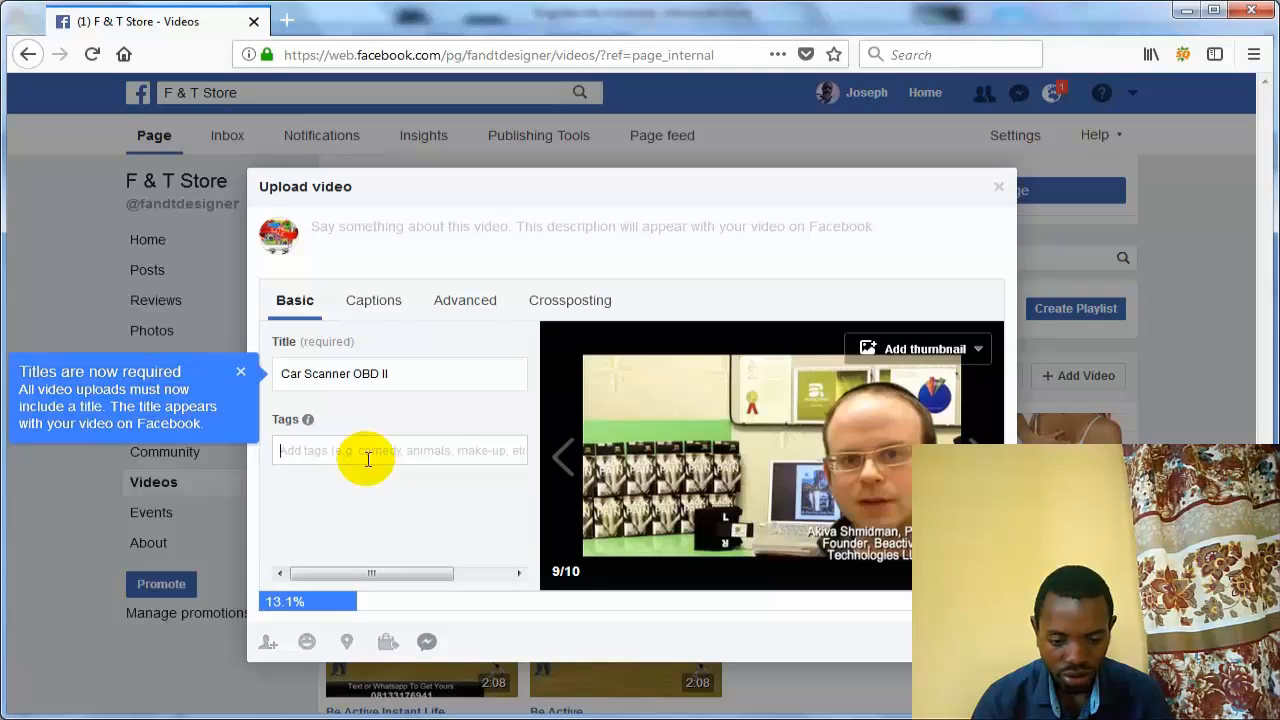
pyautogui.write('toyota')
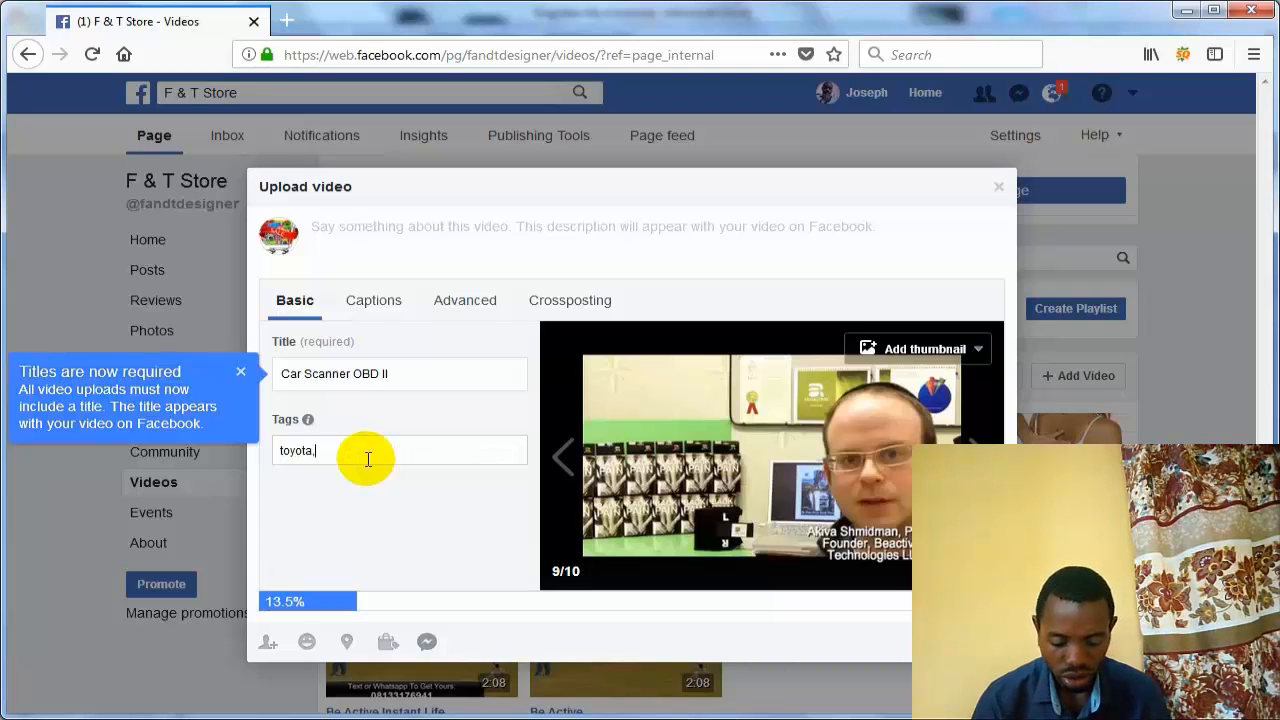
pyautogui.write(',')
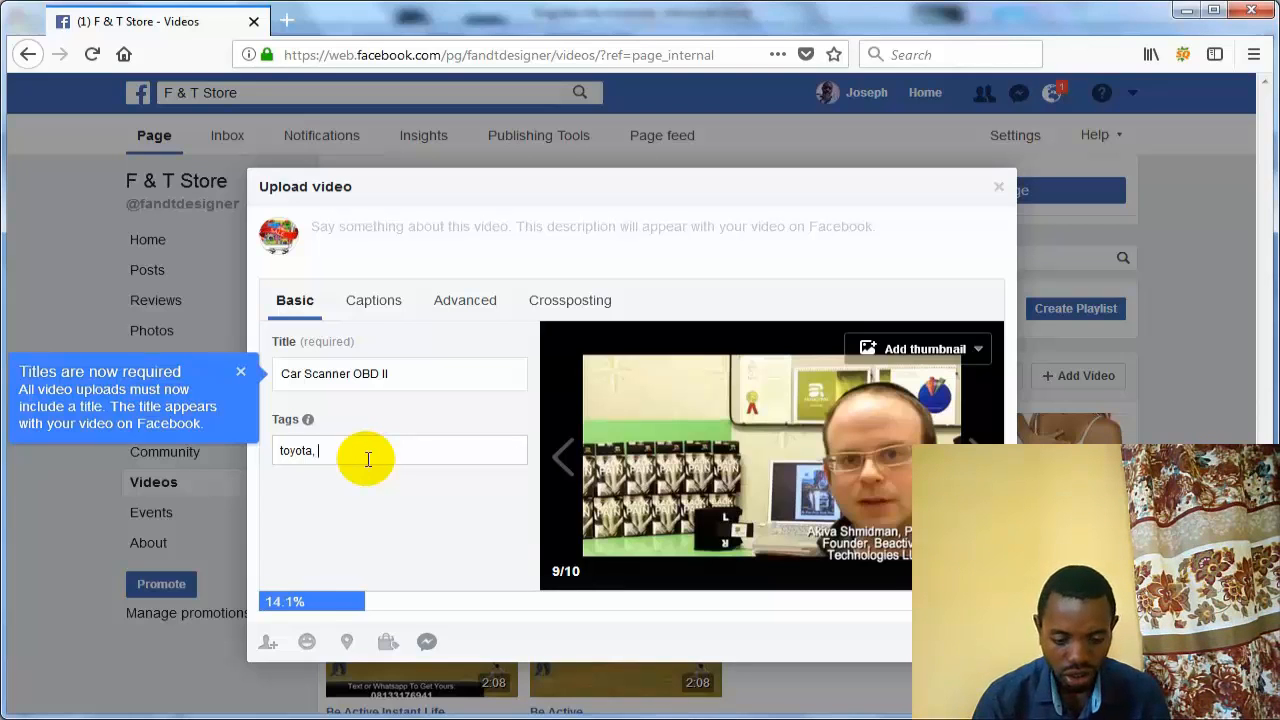
pyautogui.press('BackSpace')
pyautogui.press('BackSpace')
pyautogui.press('BackSpace')
pyautogui.press('BackSpace')
pyautogui.press('BackSpace')
pyautogui.press('BackSpace')
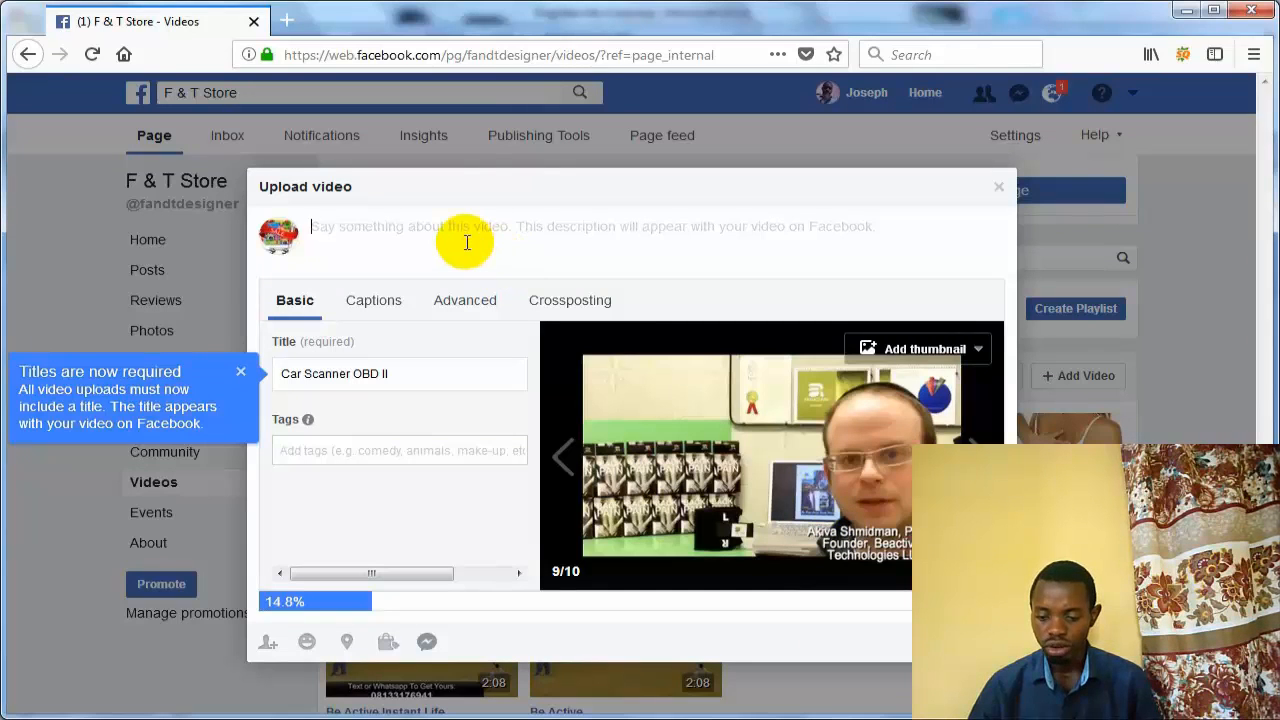
# - In the Word article on selling skills or products online, copy the text from the title through the heading Online Price Is Cheaper
pyautogui.moveTo(275, 715)
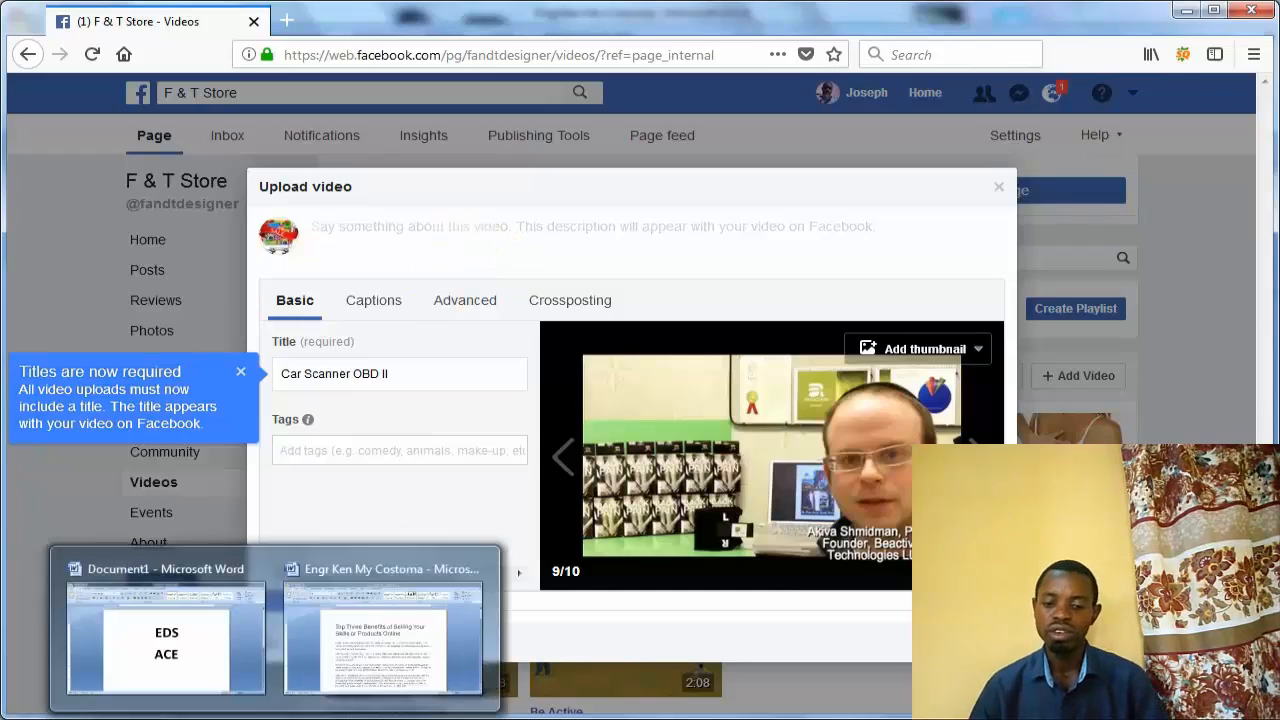
pyautogui.click(402, 632)
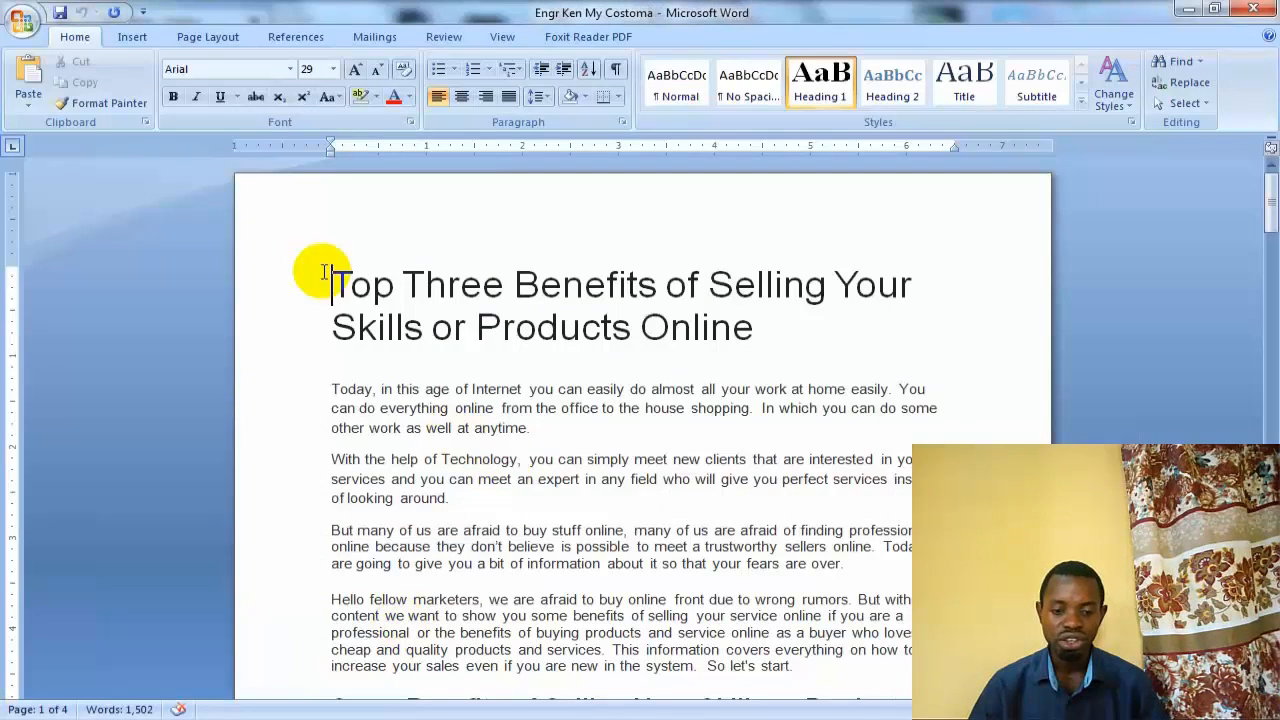
pyautogui.moveTo(323, 271); pyautogui.dragTo(640, 351)
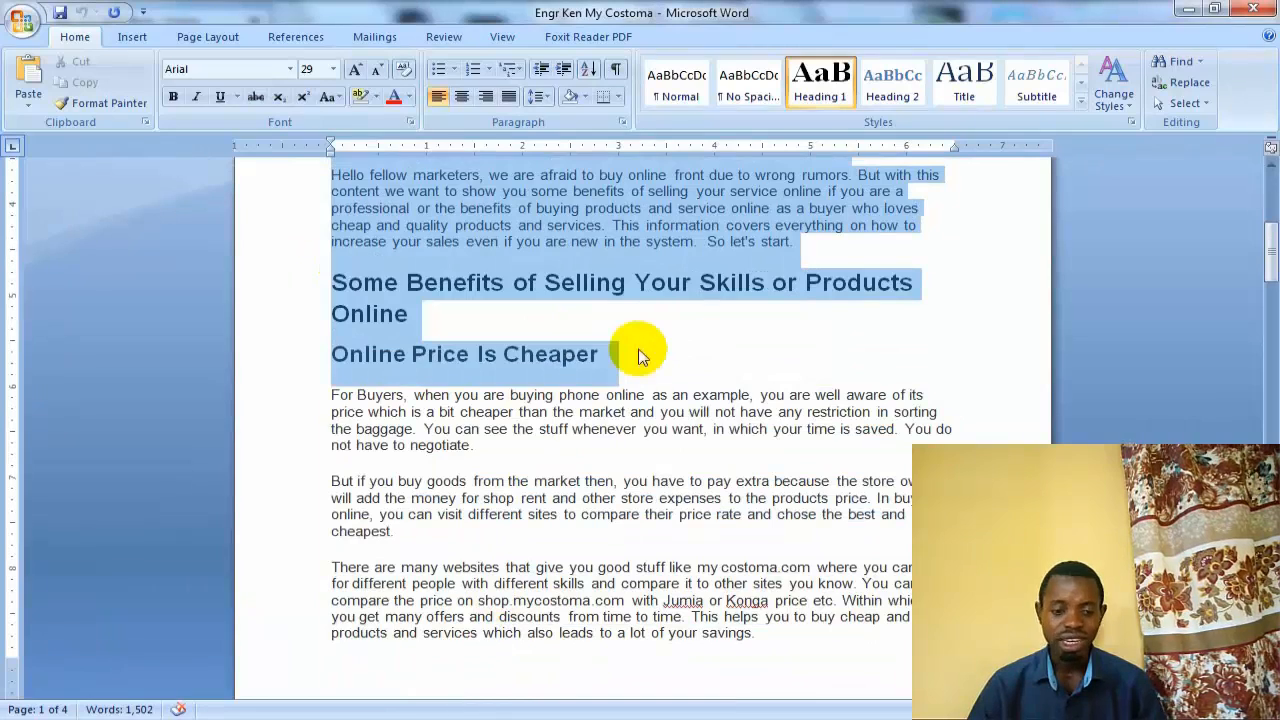
pyautogui.rightClick(502, 250)
pyautogui.click(571, 285)
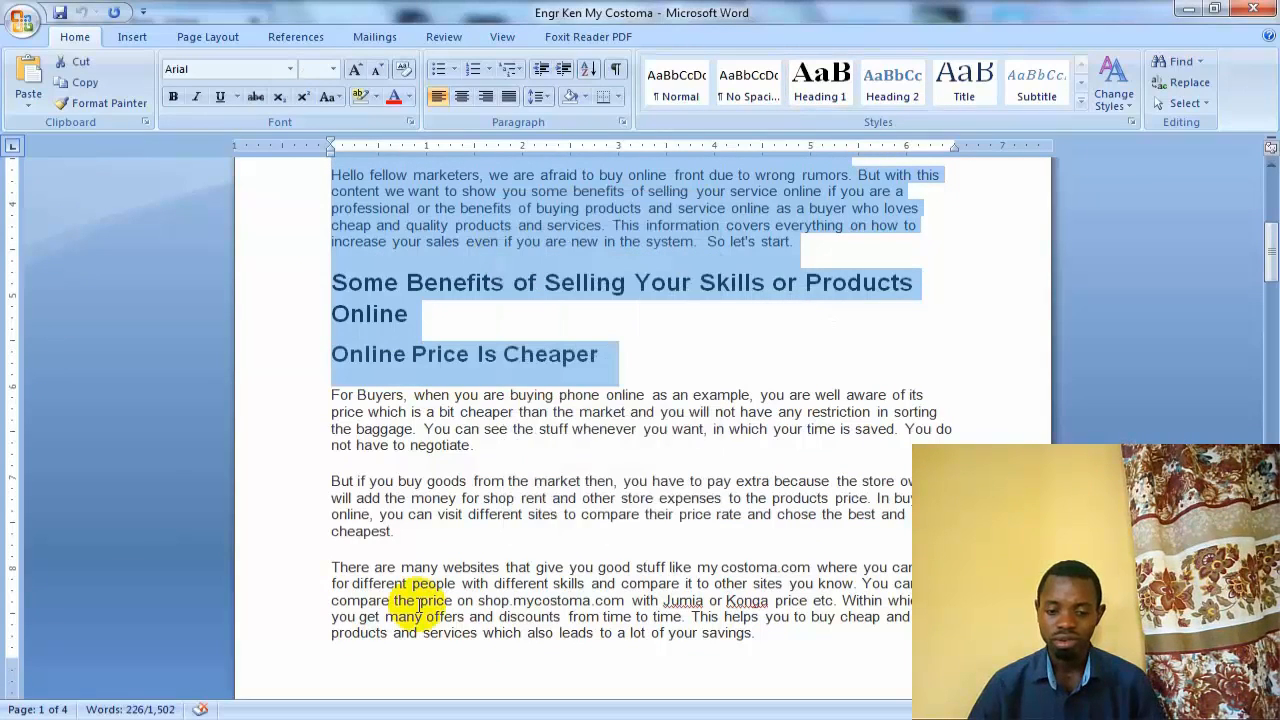
# - Switch to Firefox, paste the copied article text as the uploading video's description, and review the whole upload form
pyautogui.click(480, 718)
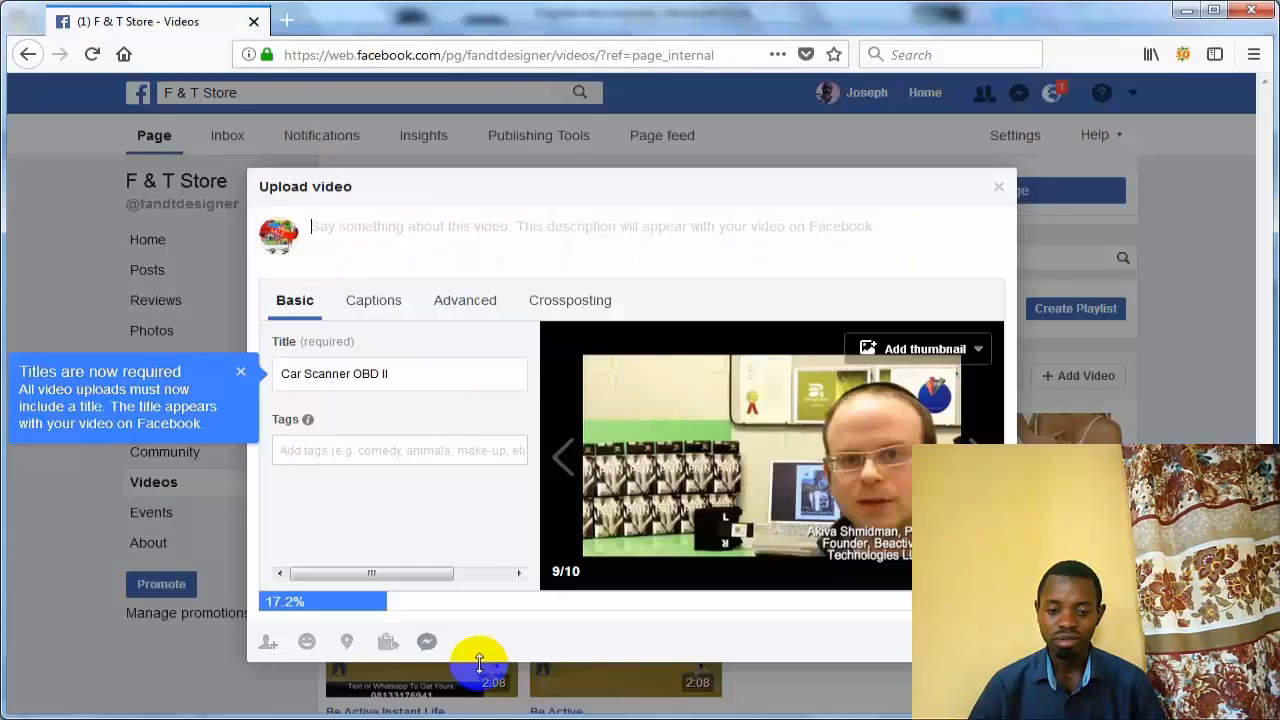
pyautogui.rightClick(539, 235)
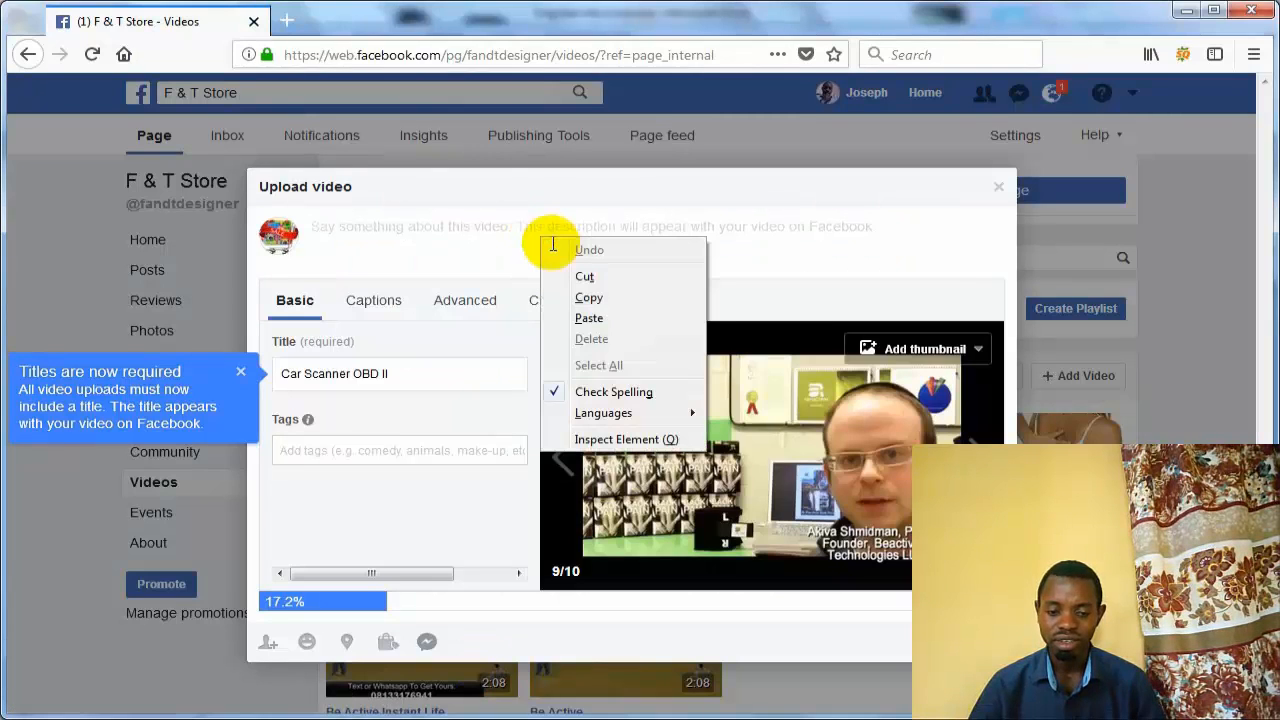
pyautogui.click(592, 318)
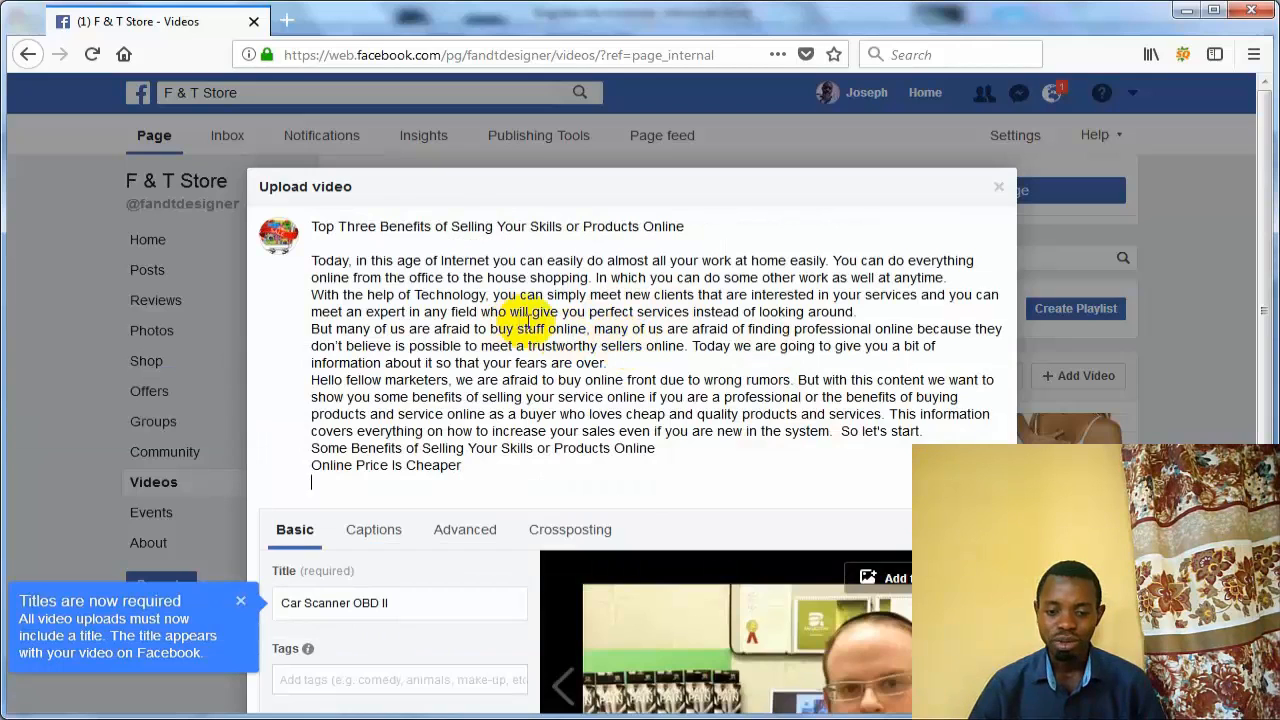
pyautogui.moveTo(1267, 148); pyautogui.dragTo(1272, 424)
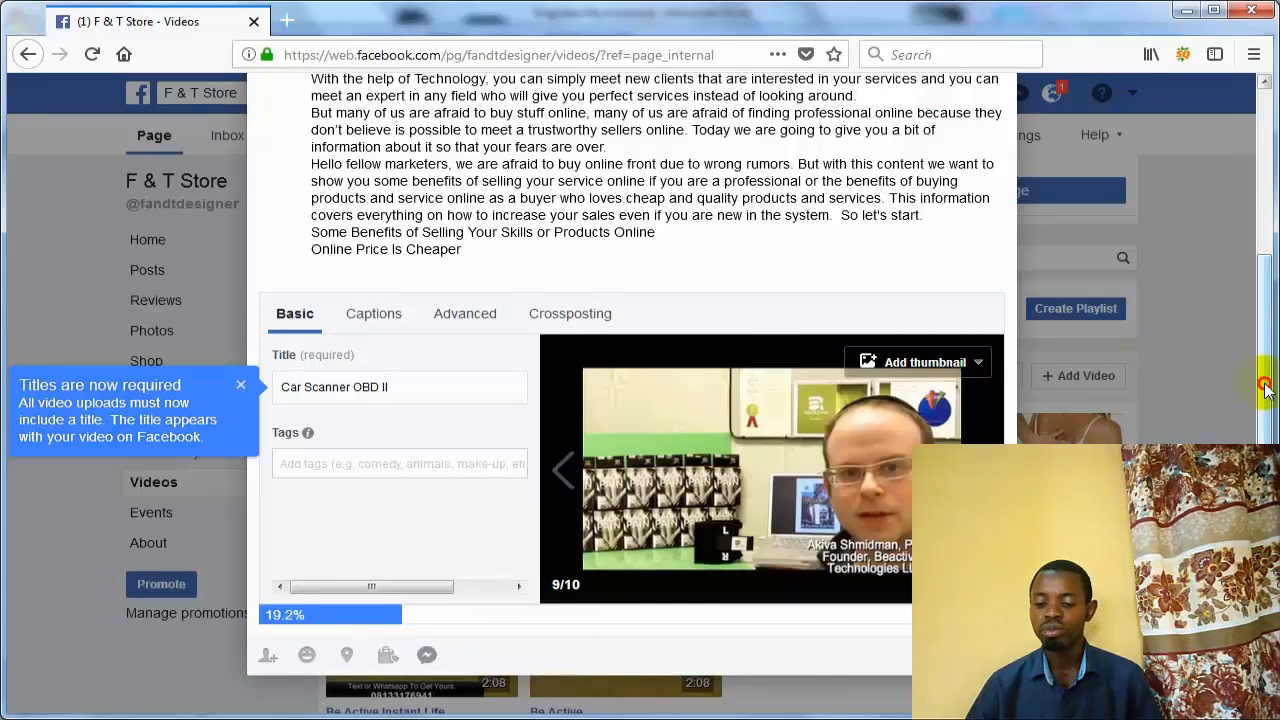
pyautogui.scroll(3, 1266, 385)
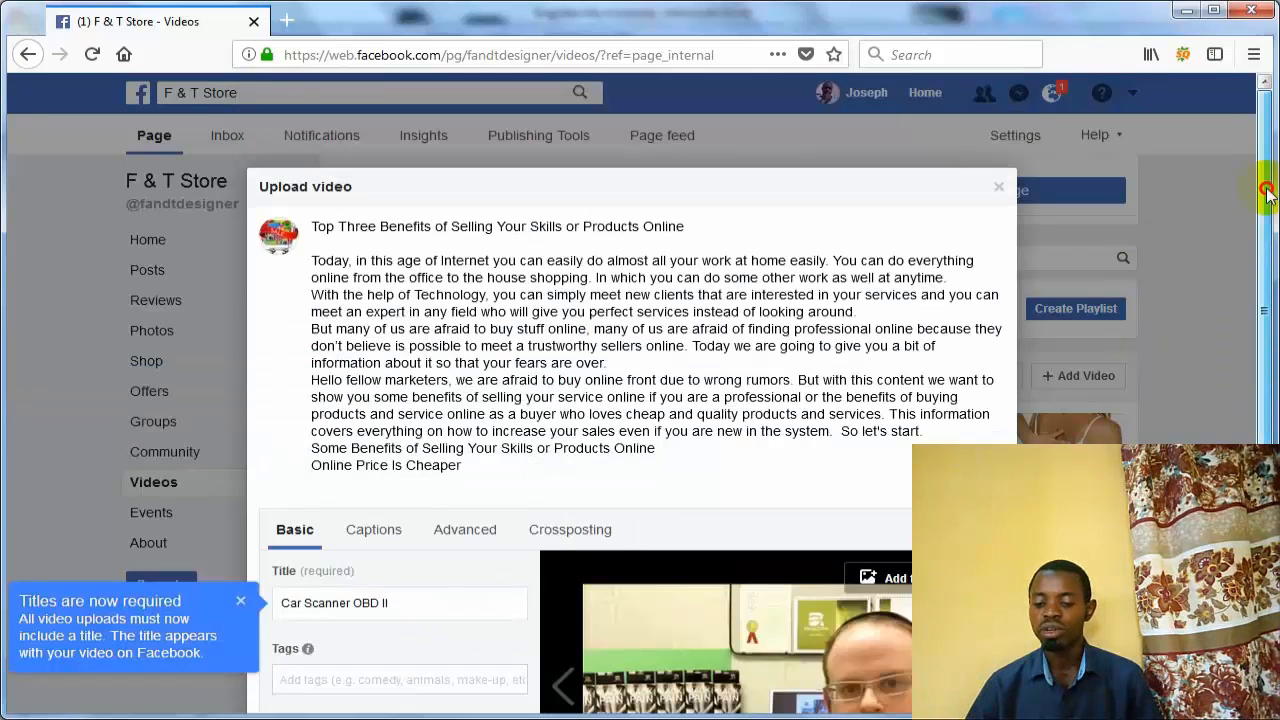
# - Close the video upload form without publishing and replace the F & T Store tab with a new empty tab
pyautogui.click(997, 187)
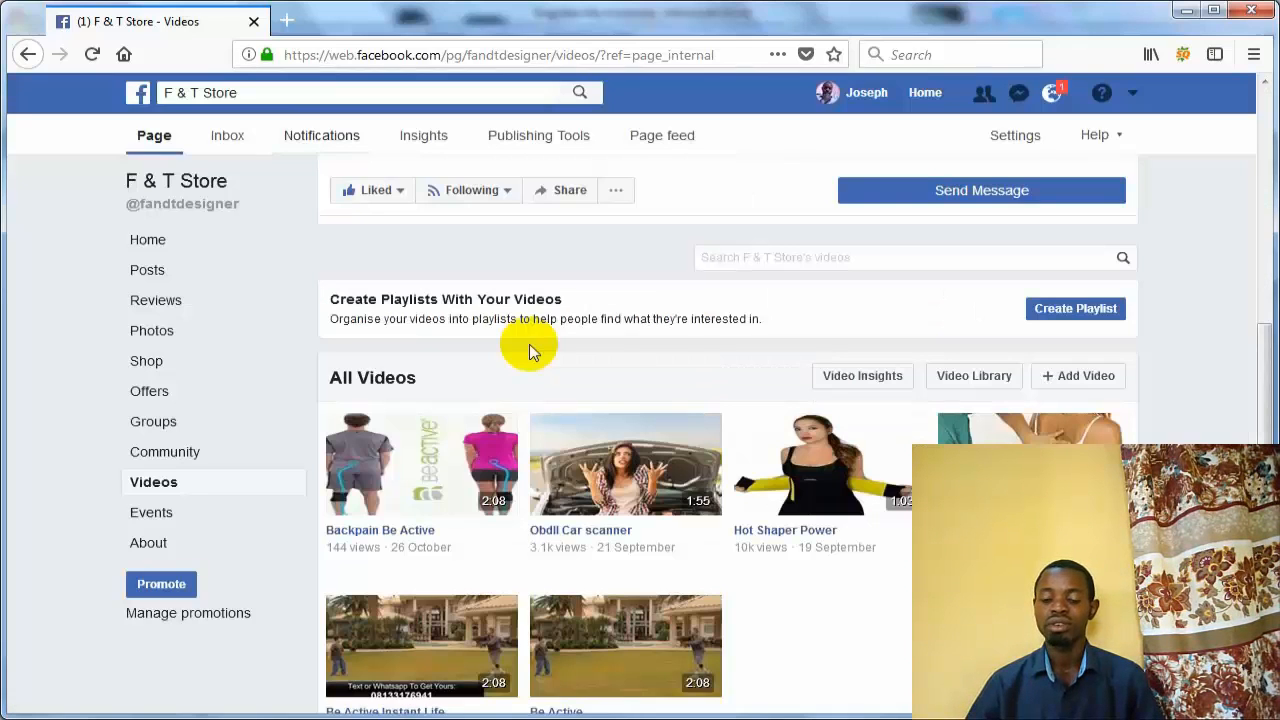
pyautogui.click(286, 27)
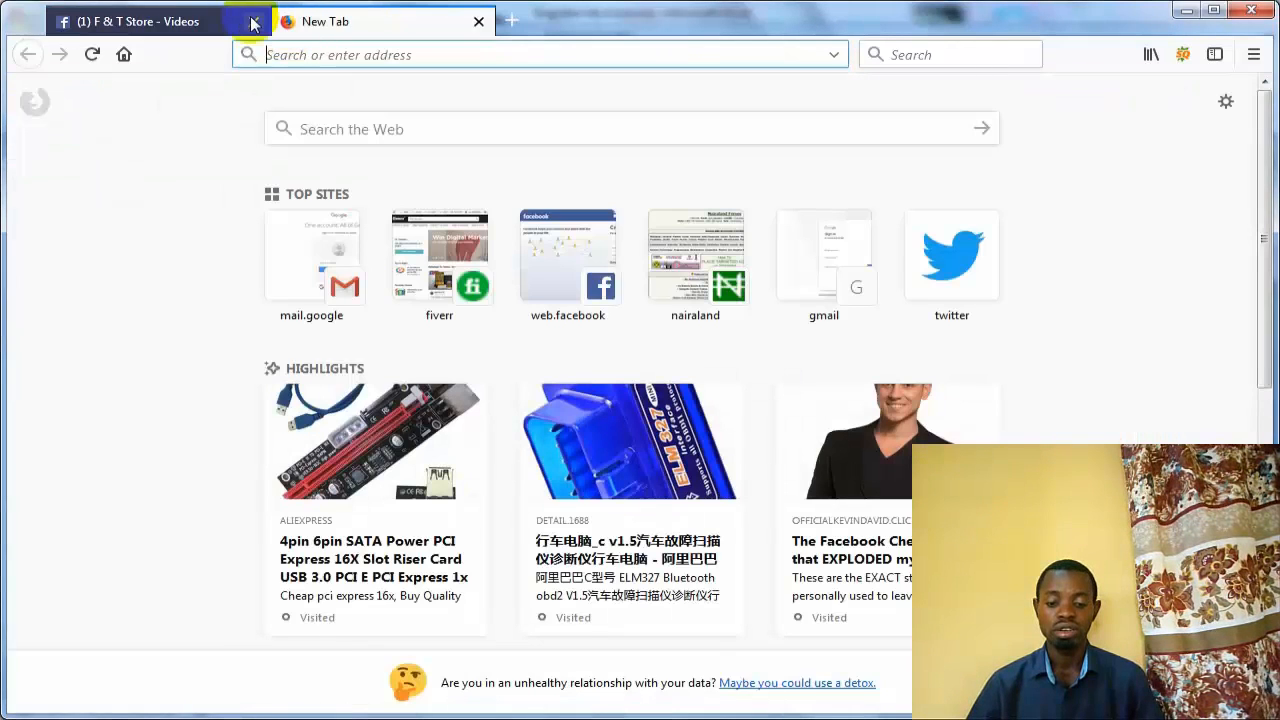
pyautogui.click(253, 21)
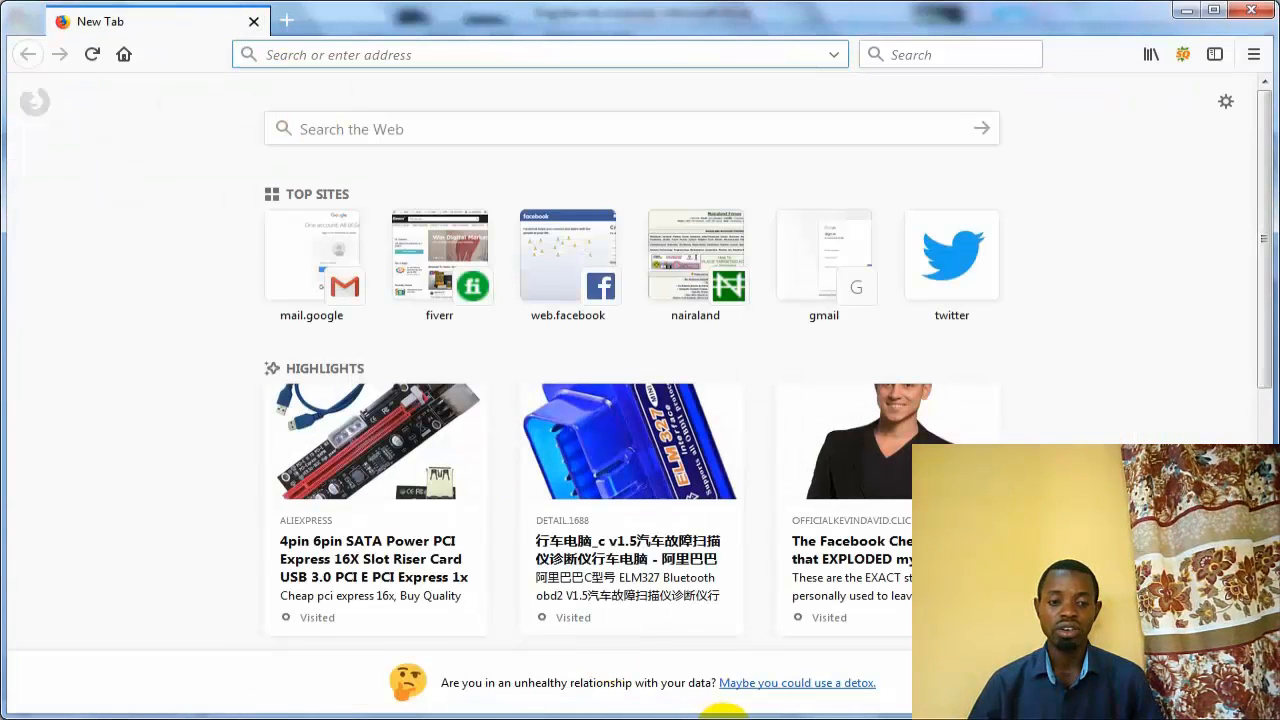